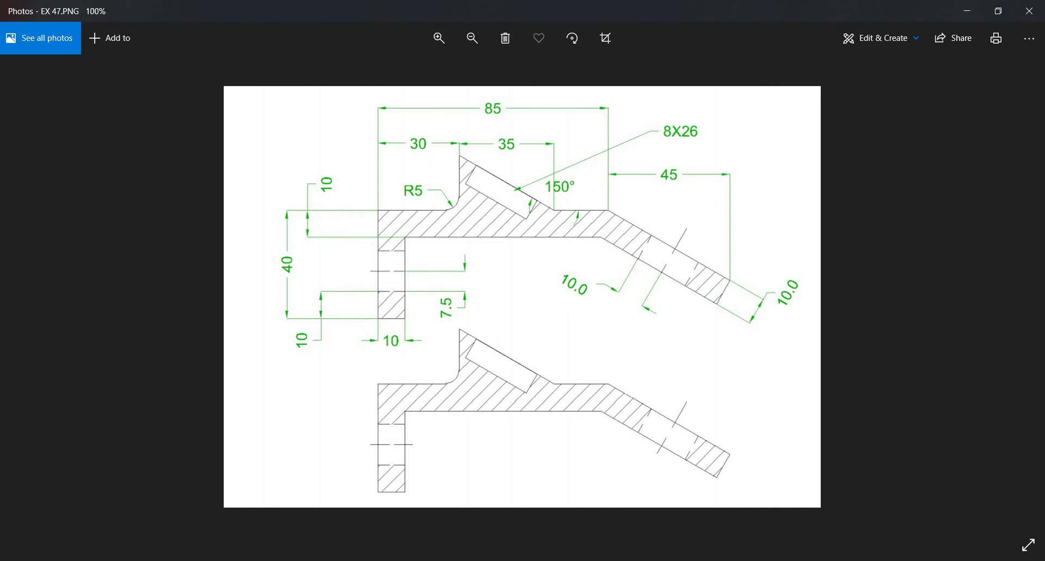
Step: Switch to AutoCAD and draw a horizontal line 10 units long toward the left with Ortho mode on
key("alt+Tab")
key("Escape")
key("Escape")
type("l")
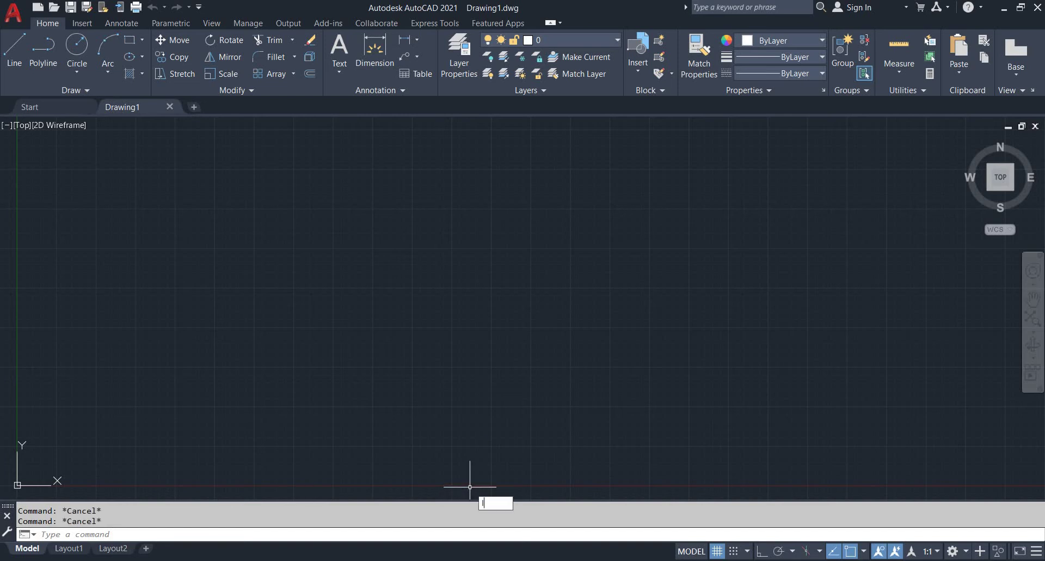
key("Return")
left_click(562, 328)
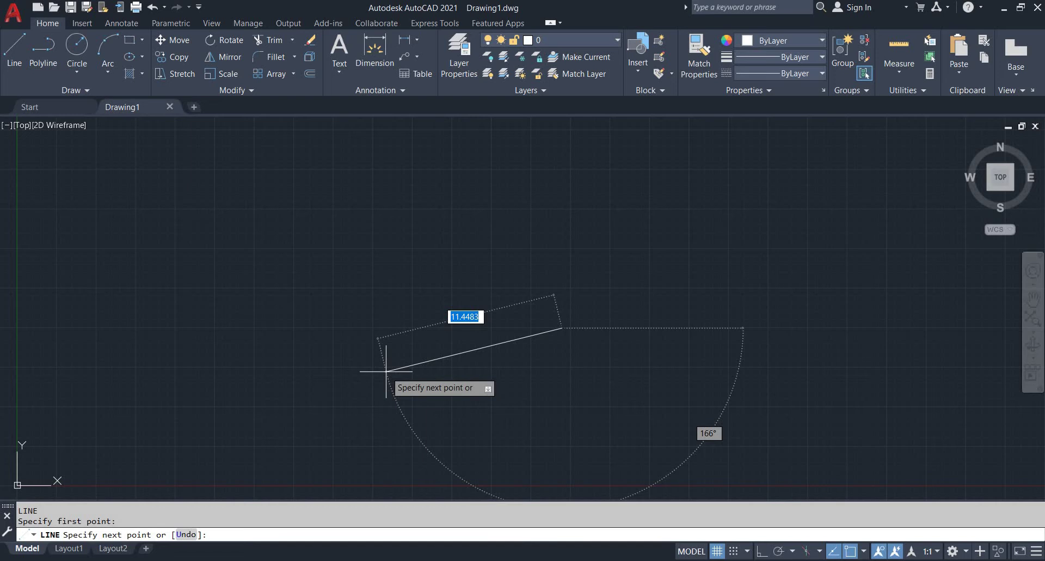
key("F8")
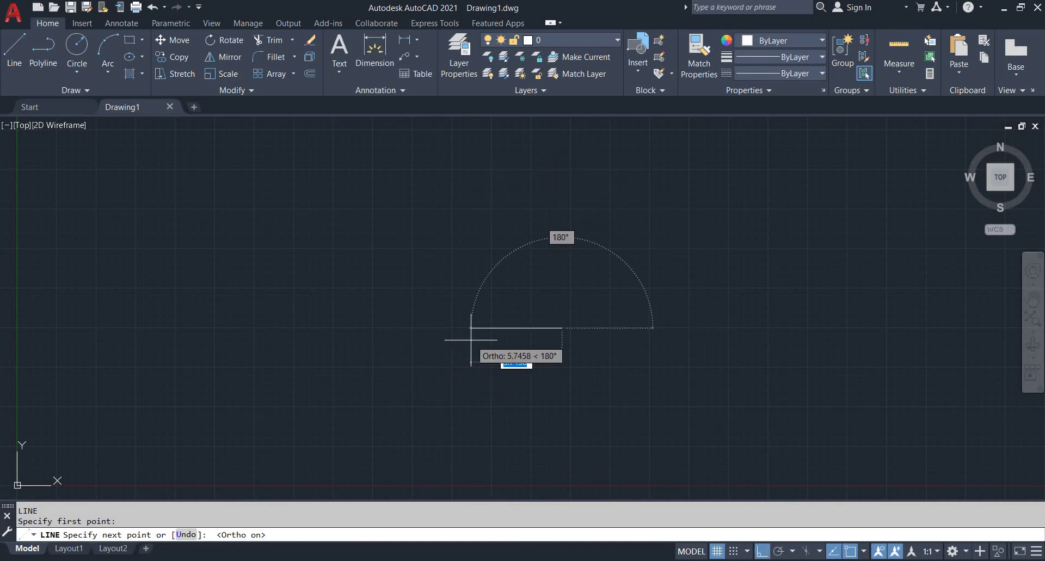
type("10")
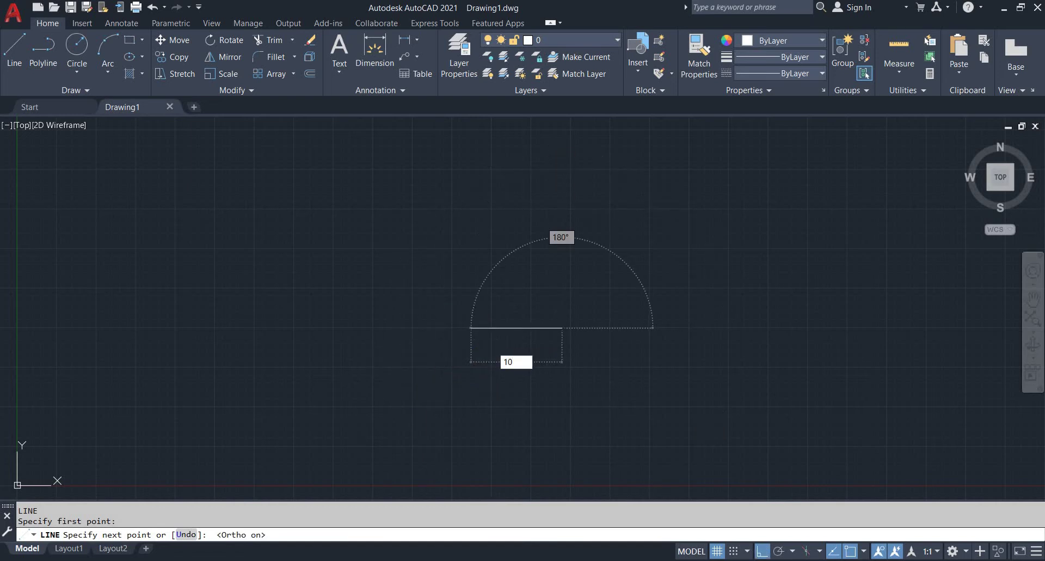
key("Return")
key("Escape")
key("Escape")
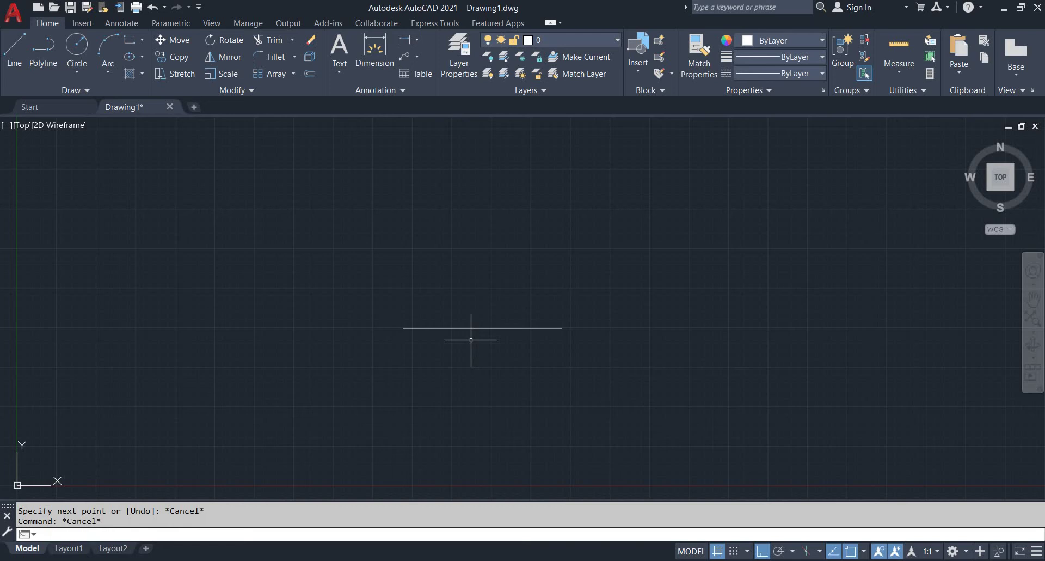
Step: Dismiss the Dell Power Manager battery notification
key("super")
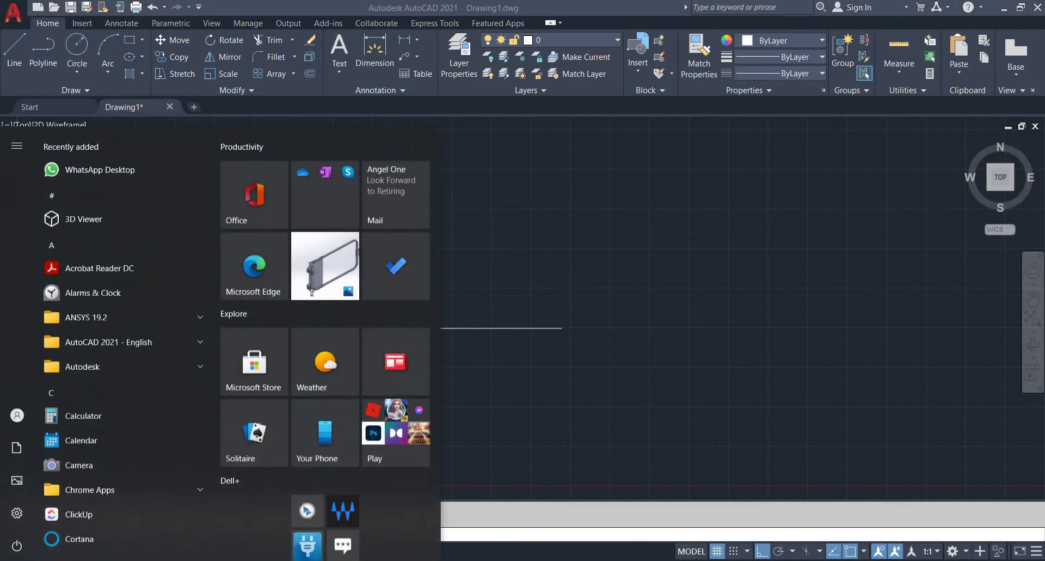
key("Escape")
key("Escape")
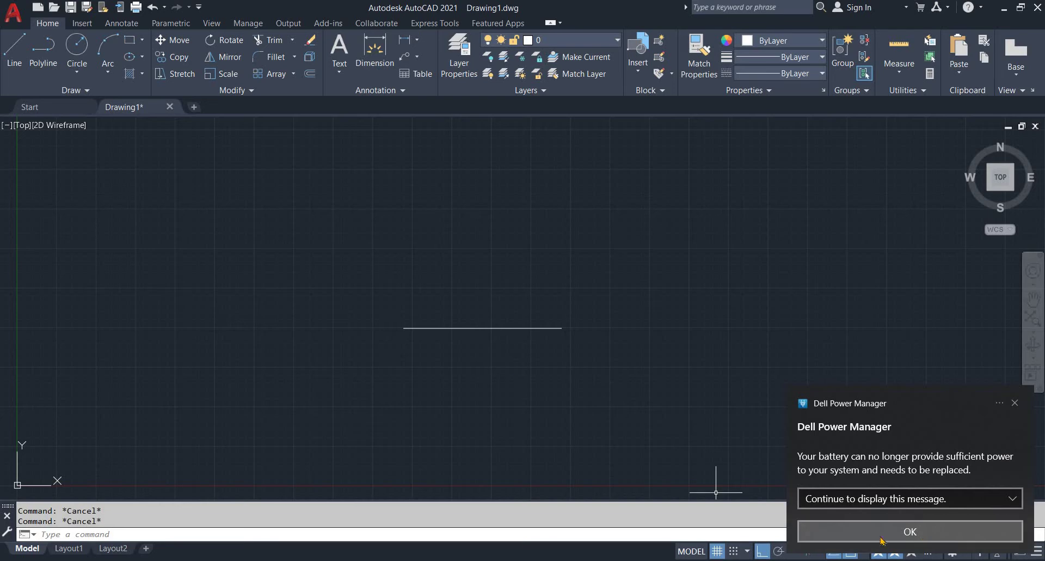
left_click(856, 539)
Step: From the short line's left end, draw a 40-unit line straight up, continued by an 85-unit horizontal line to the right
key("alt+Tab")
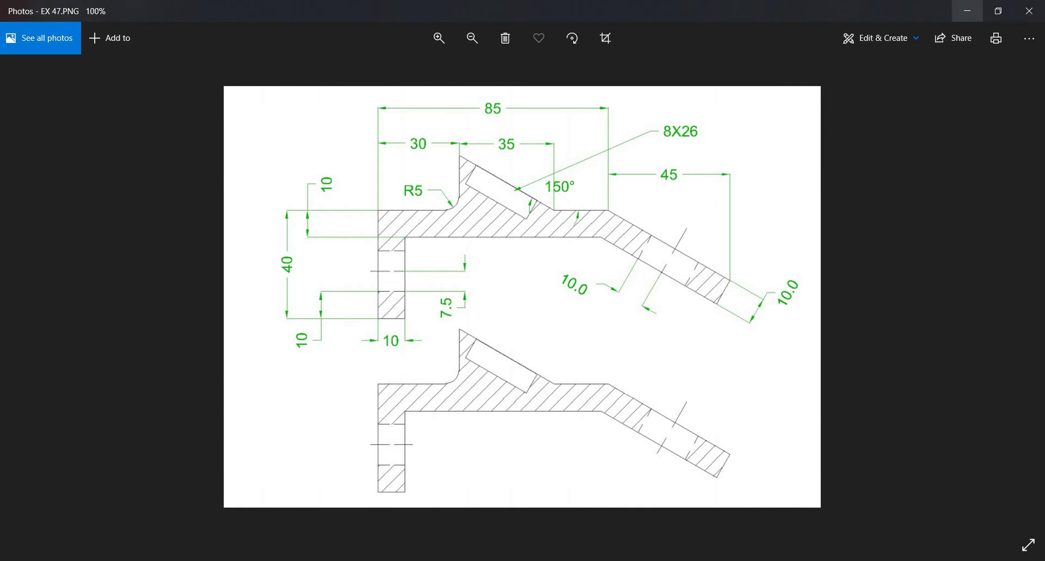
left_click(967, 11)
type("l")
key("Return")
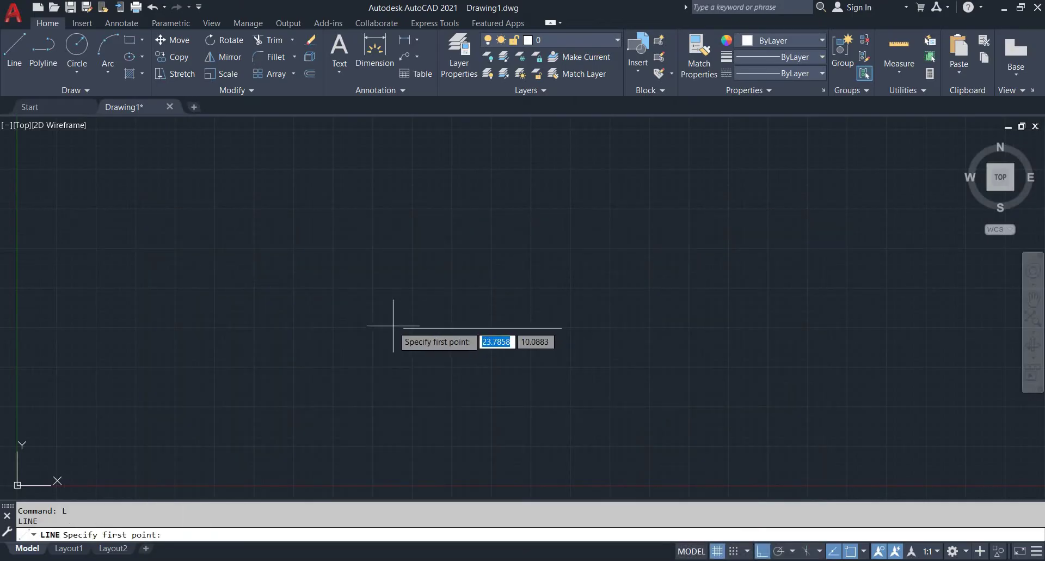
left_click(403, 328)
scroll(398, 354, "down", 3)
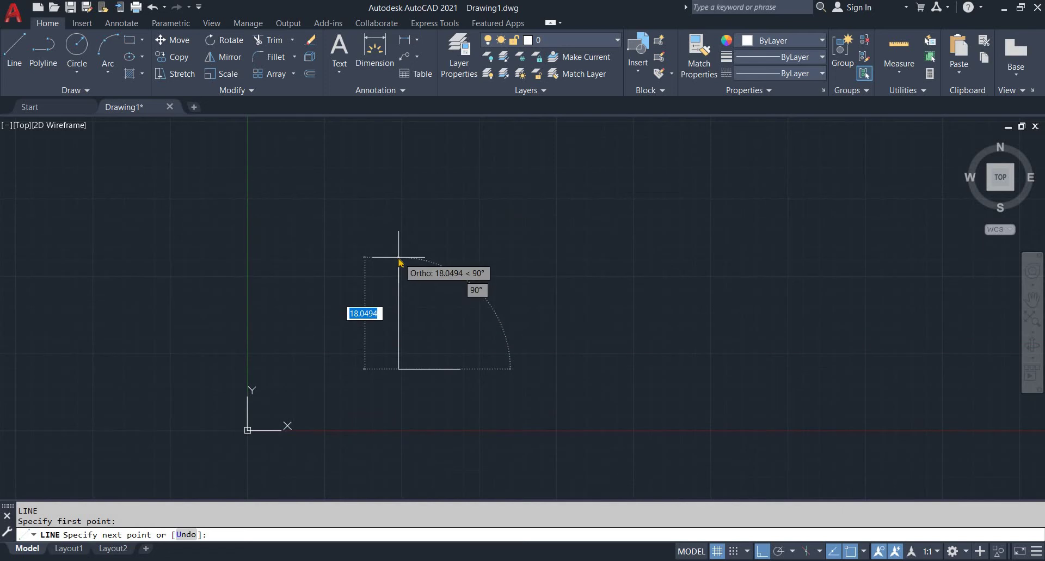
type("40")
key("Return")
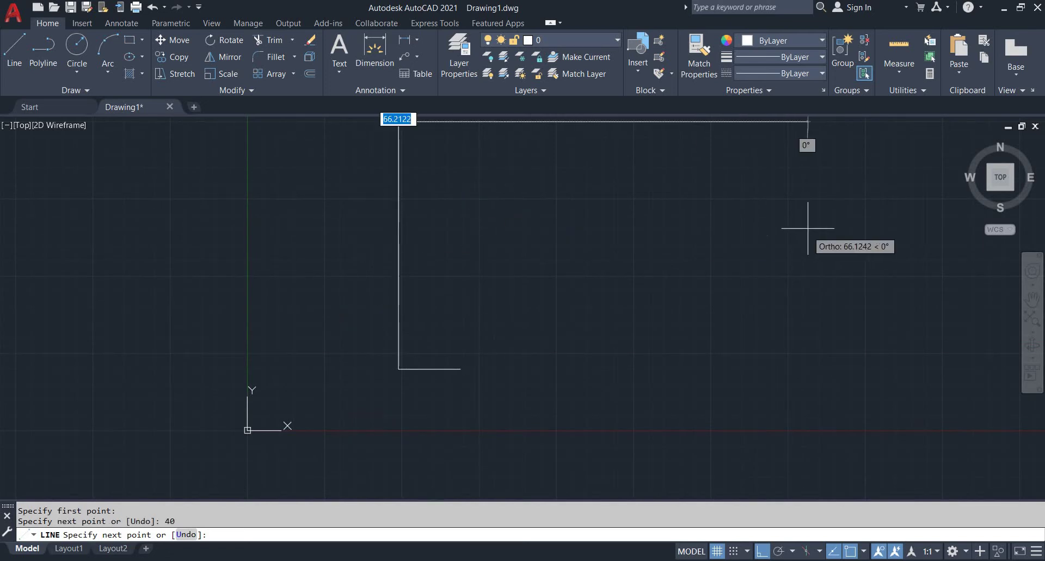
type("85")
key("Return")
key("Escape")
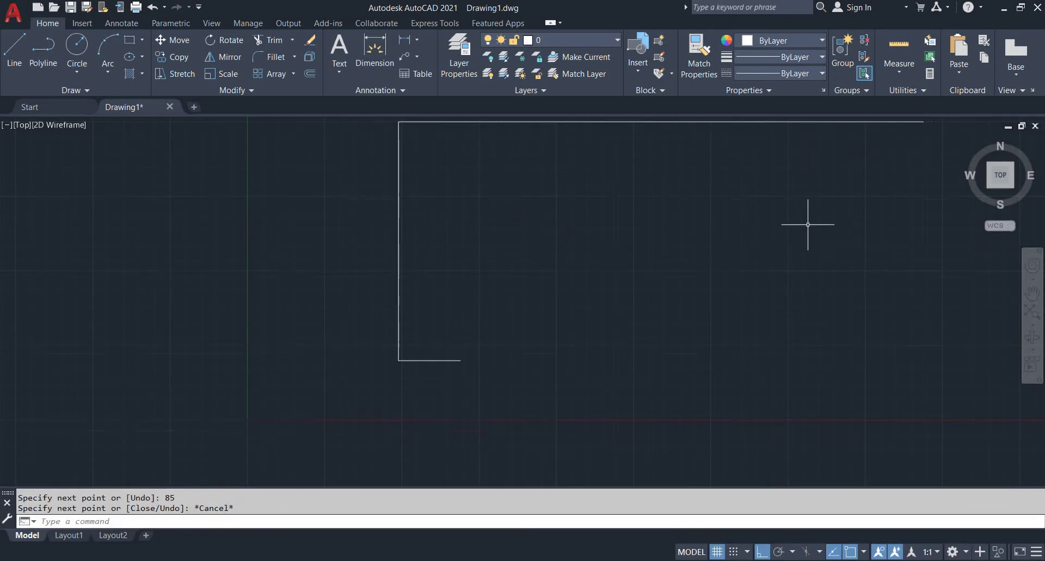
Step: Offset the 40-unit vertical line 10 units to the right after checking the reference drawing
scroll(728, 311, "down", 3)
key("alt+Tab")
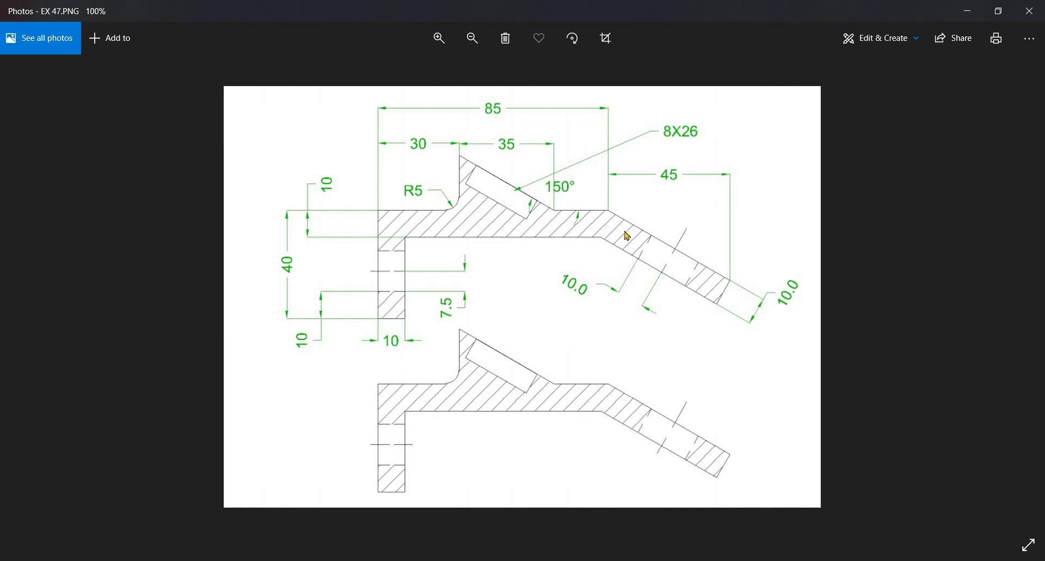
key("alt+Tab")
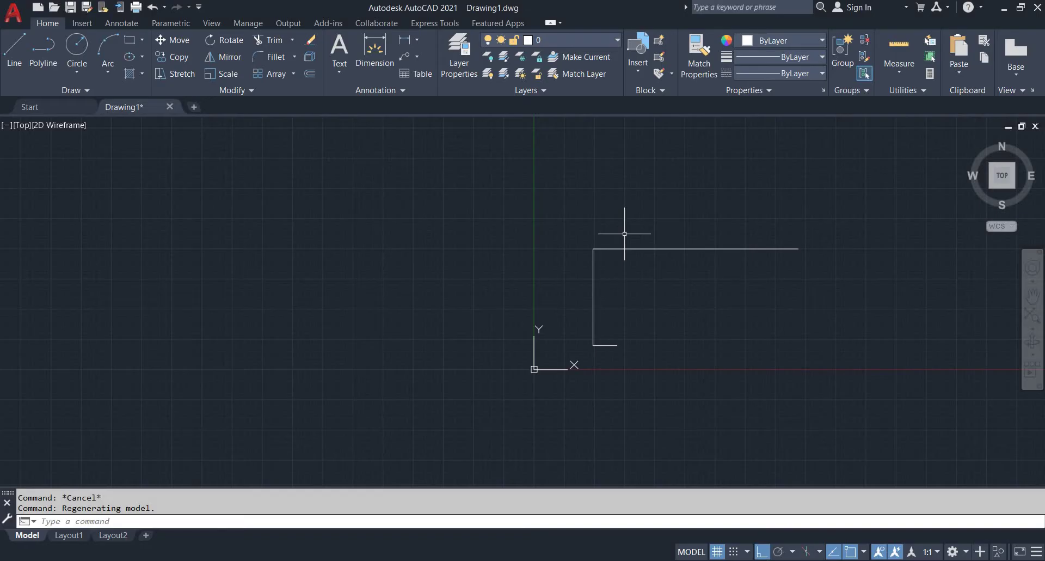
key("Escape")
type("o")
key("Return")
type("10")
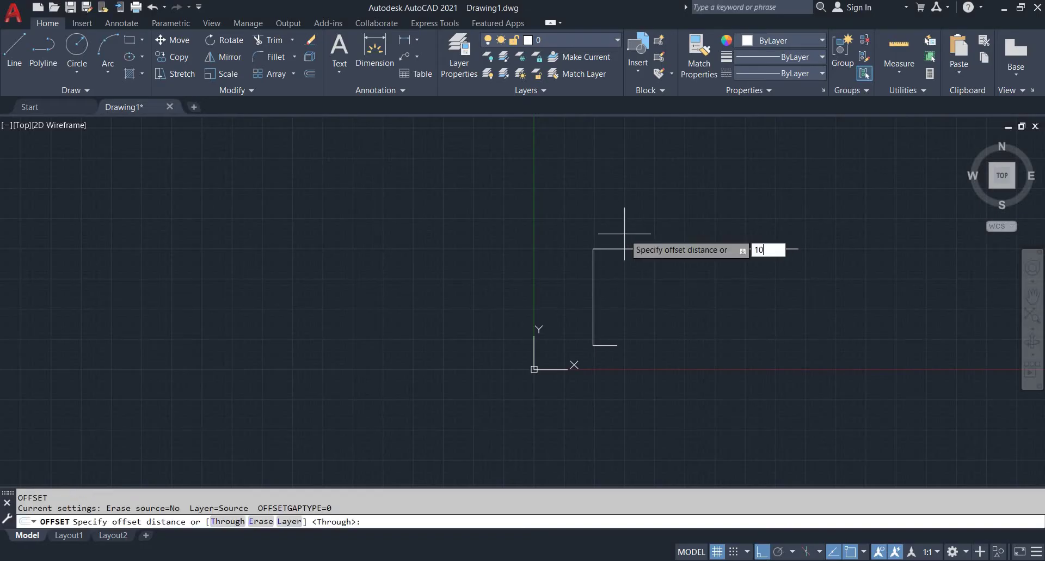
key("Return")
left_click(592, 287)
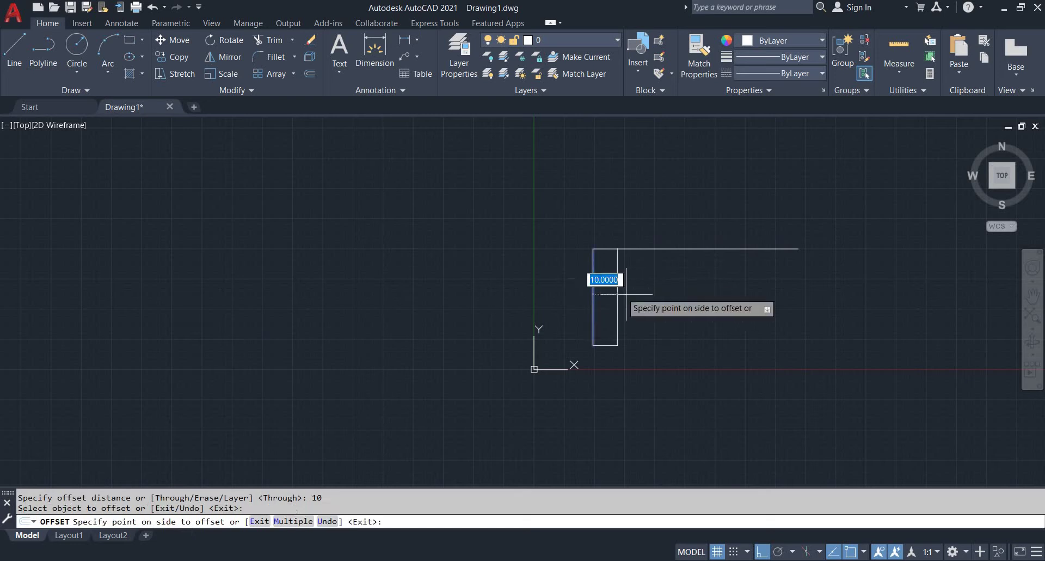
left_click(605, 277)
Step: Offset the 85-unit horizontal line downward by the same 10-unit distance
left_click(644, 249)
left_click(646, 293)
key("Escape")
key("Escape")
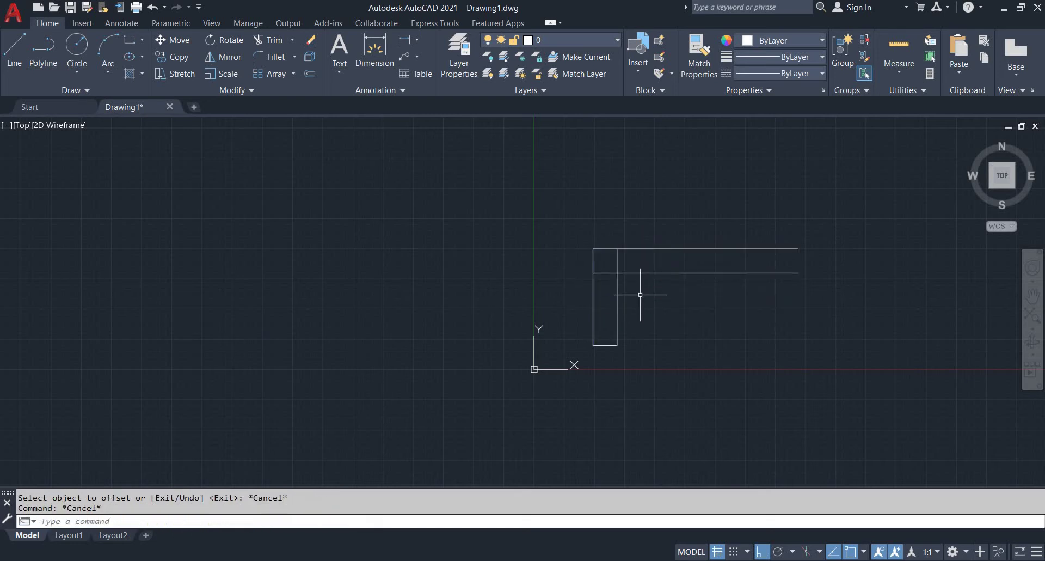
Step: Fillet the two offset lines with radius 0 to form a sharp inner corner of the bracket
type("f")
key("Return")
type("r")
key("Return")
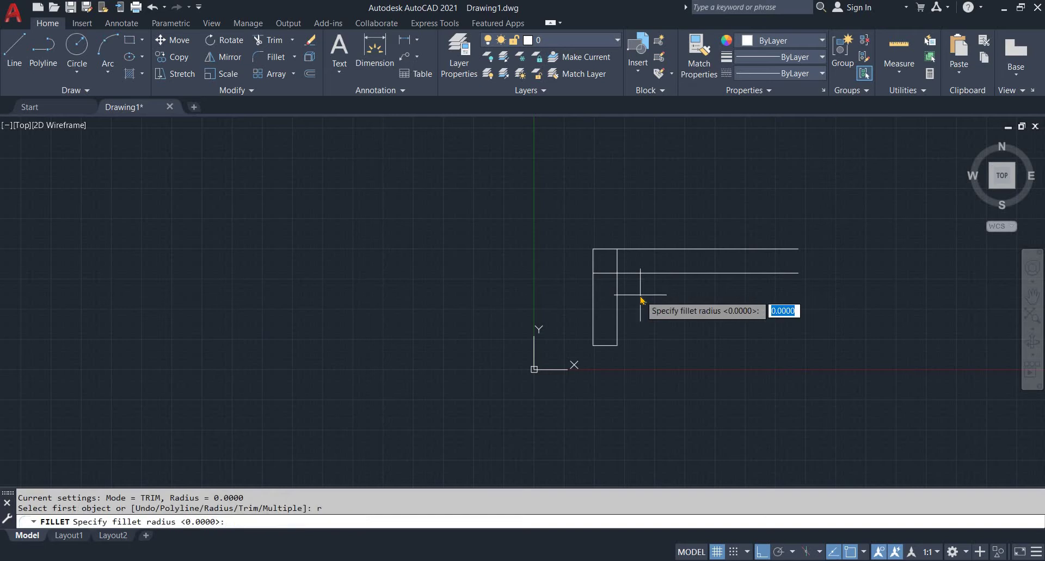
type("0")
key("Return")
left_click(614, 289)
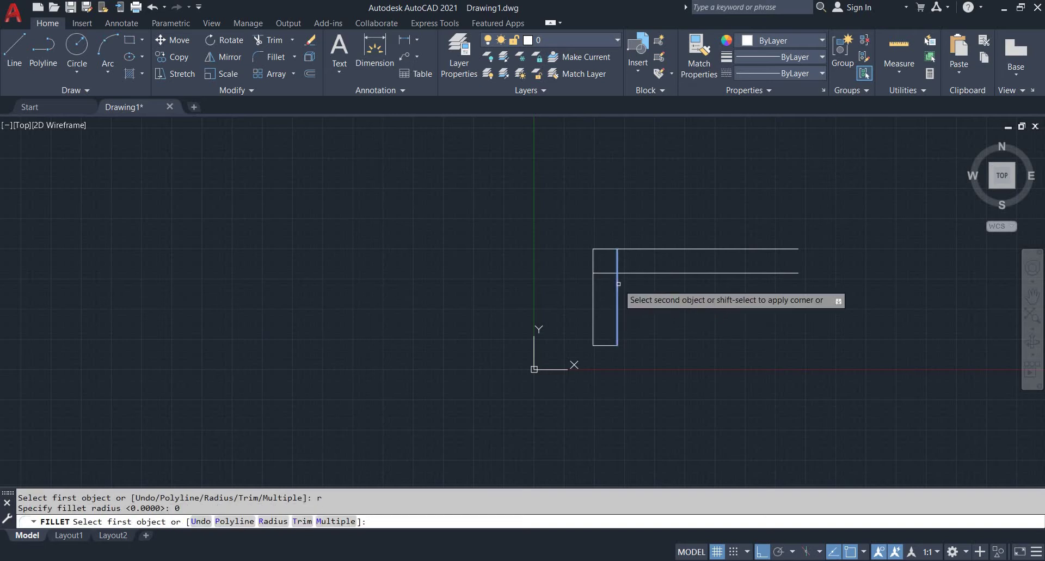
left_click(632, 271)
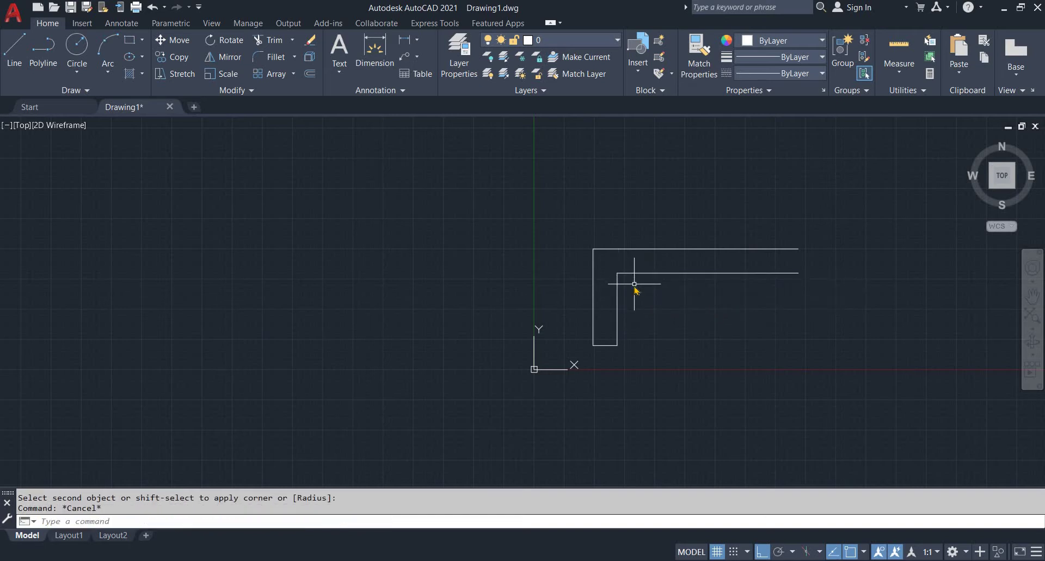
Step: Draw a vertical construction line upward from the profile's upper-left corner
key("alt+Tab")
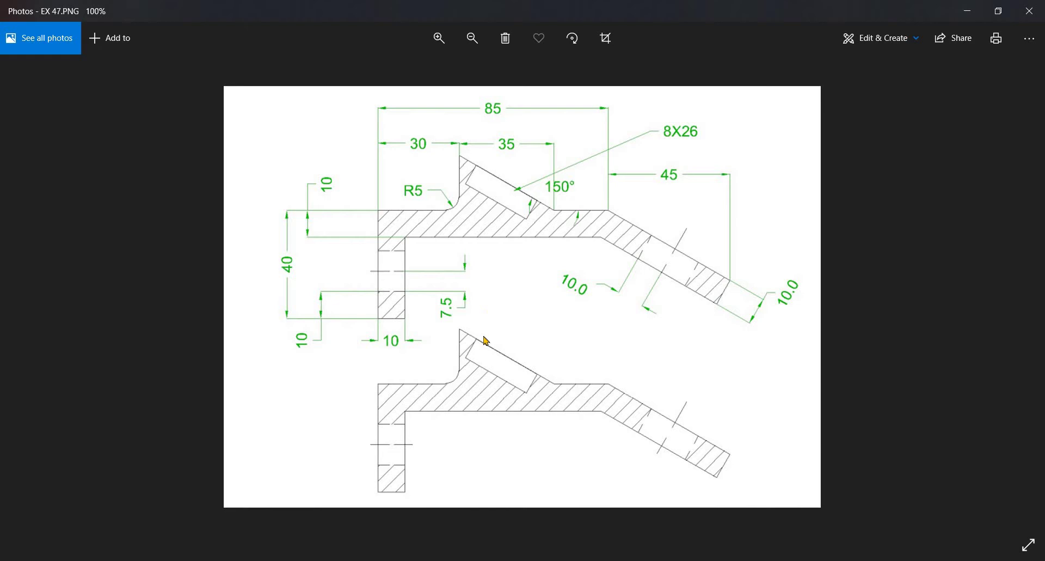
key("alt+Tab")
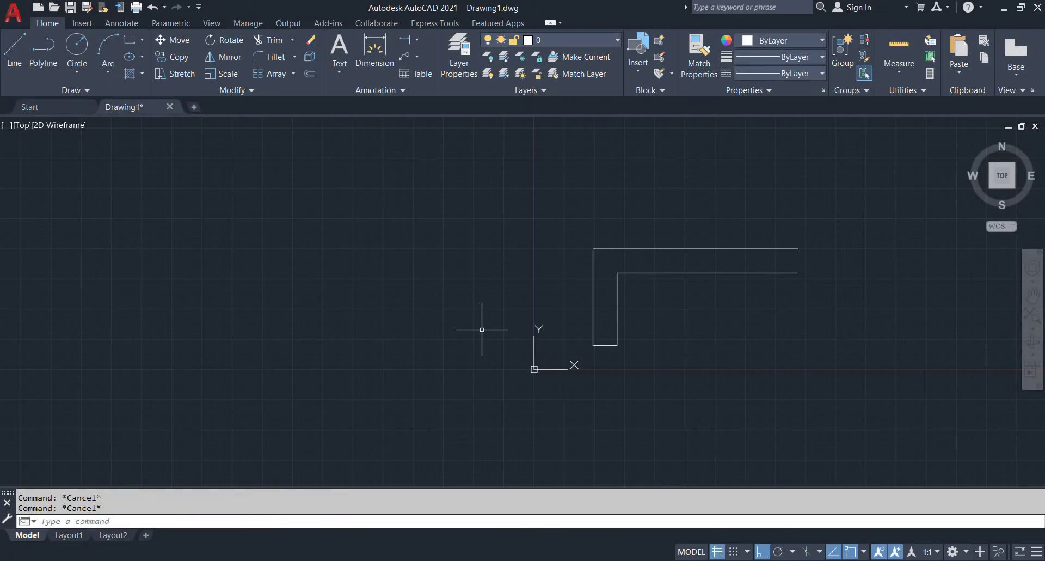
type("l")
key("Return")
middle_click_drag(649, 210, 592, 288)
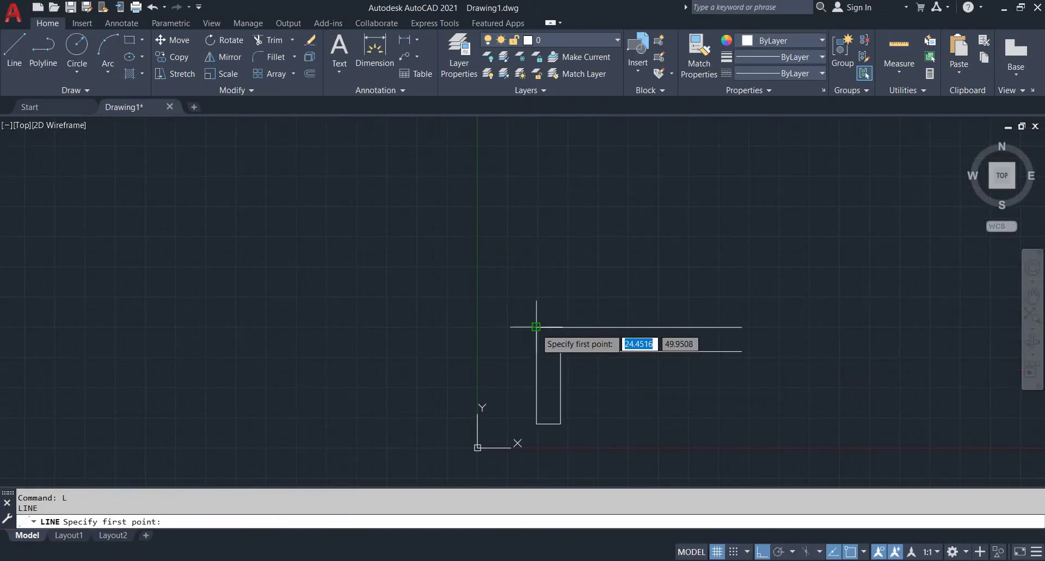
left_click(537, 327)
left_click(536, 198)
key("Escape")
key("Escape")
Step: Offset the vertical construction line 30 units to the right
type("o")
key("Return")
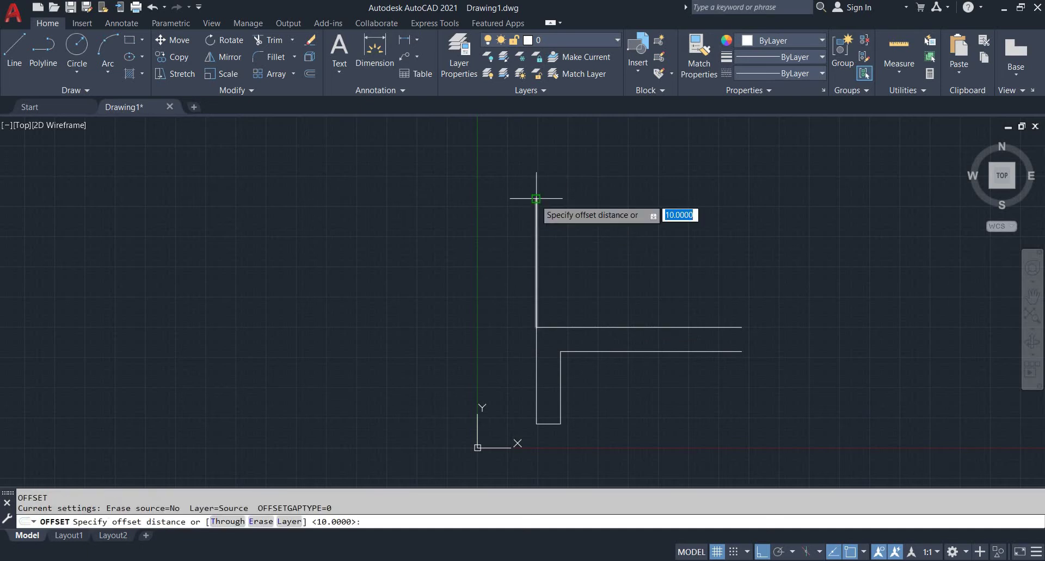
type("30")
key("Return")
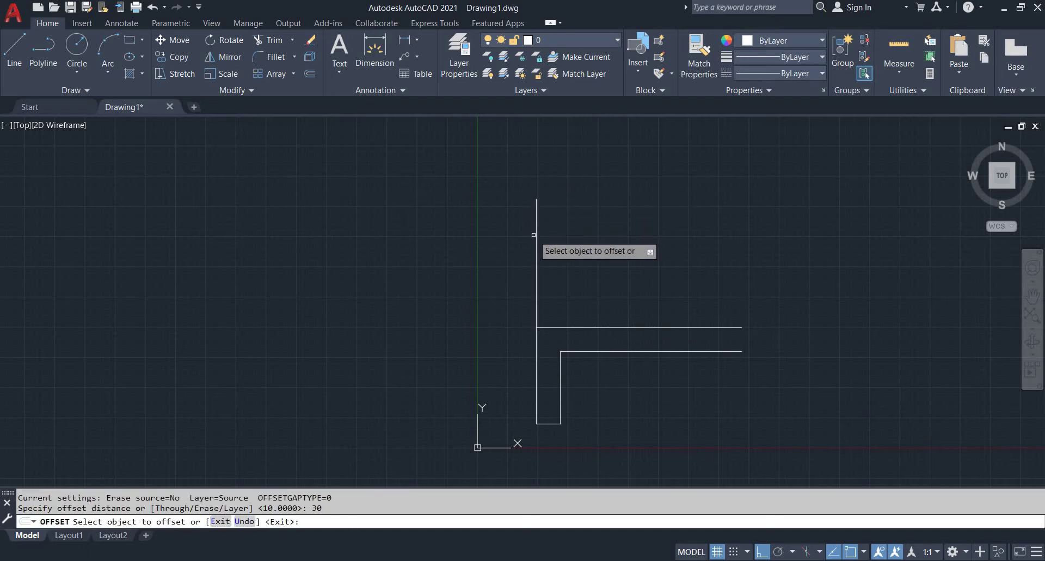
left_click(536, 235)
left_click(642, 229)
key("Return")
Step: Offset the middle vertical construction line 35 units to the right to mark the boss width
key("Return")
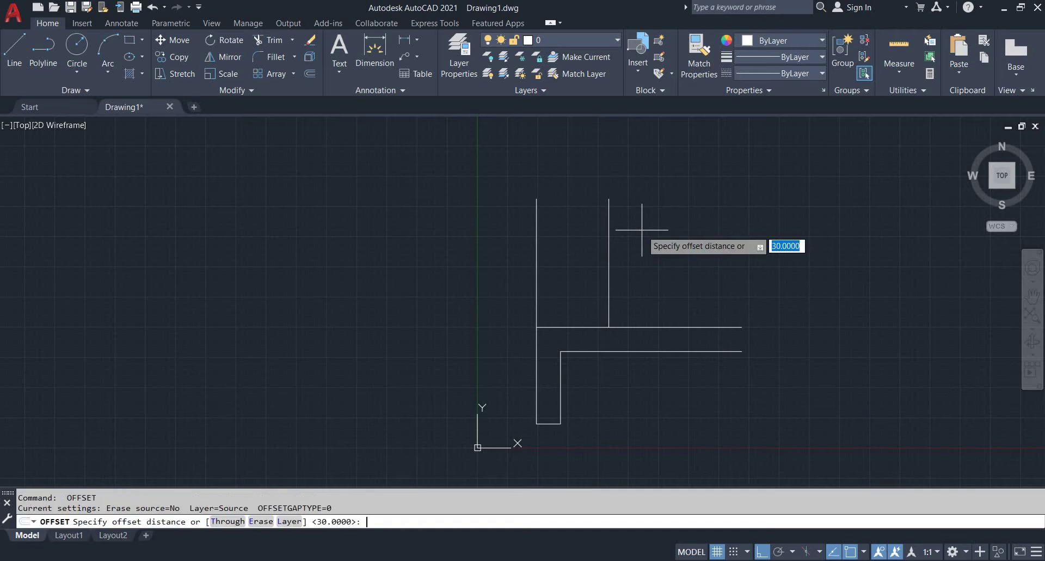
type("35")
key("Return")
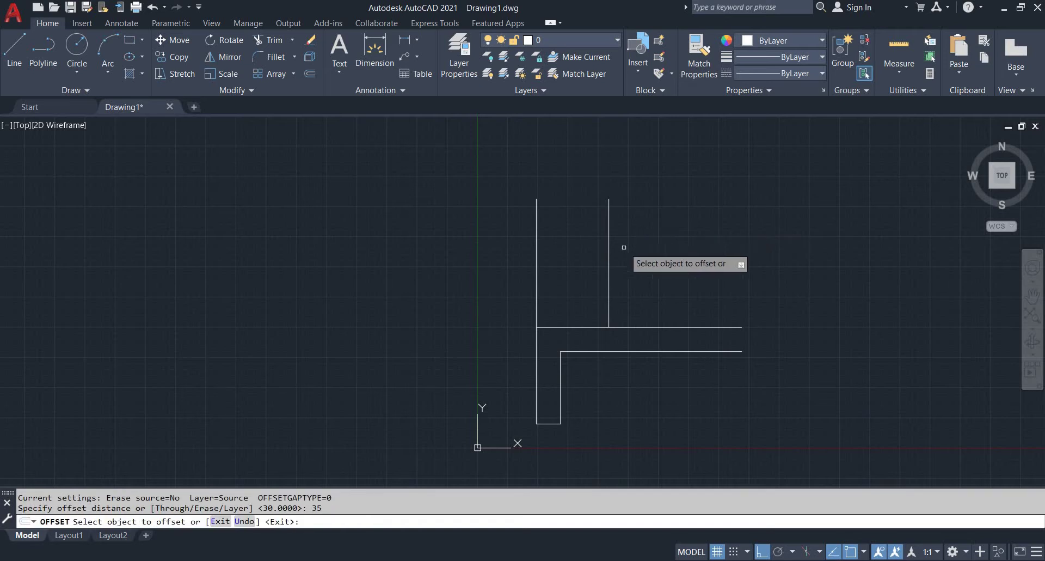
left_click(608, 261)
key("Escape")
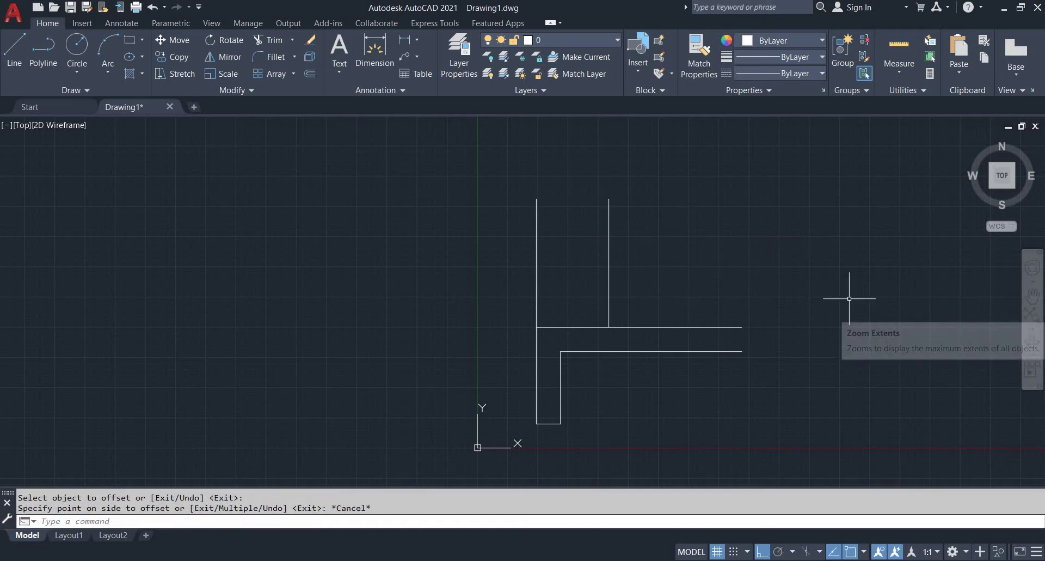
key("Return")
key("Return")
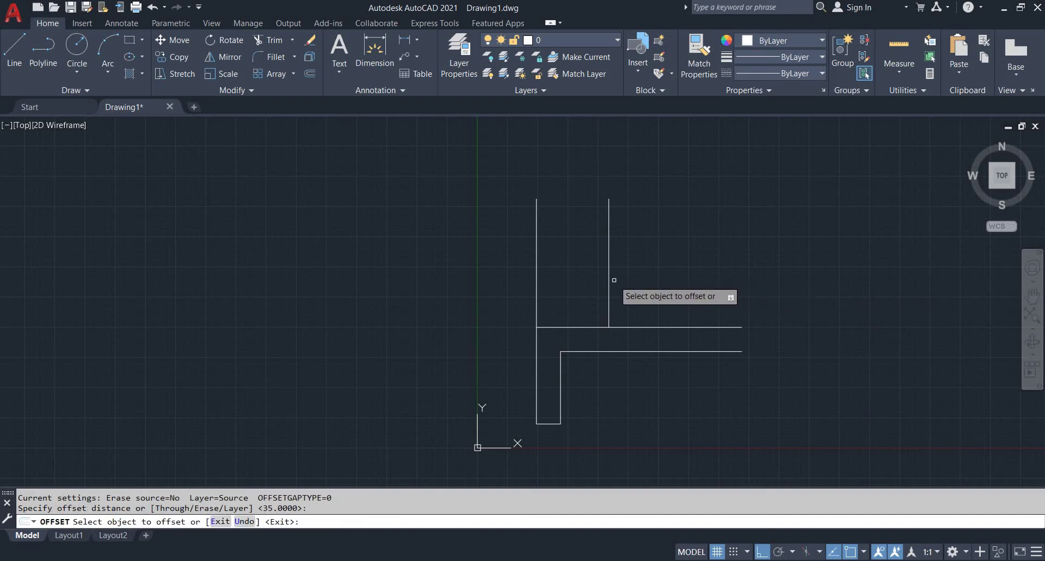
key("Return")
key("Return")
key("Return")
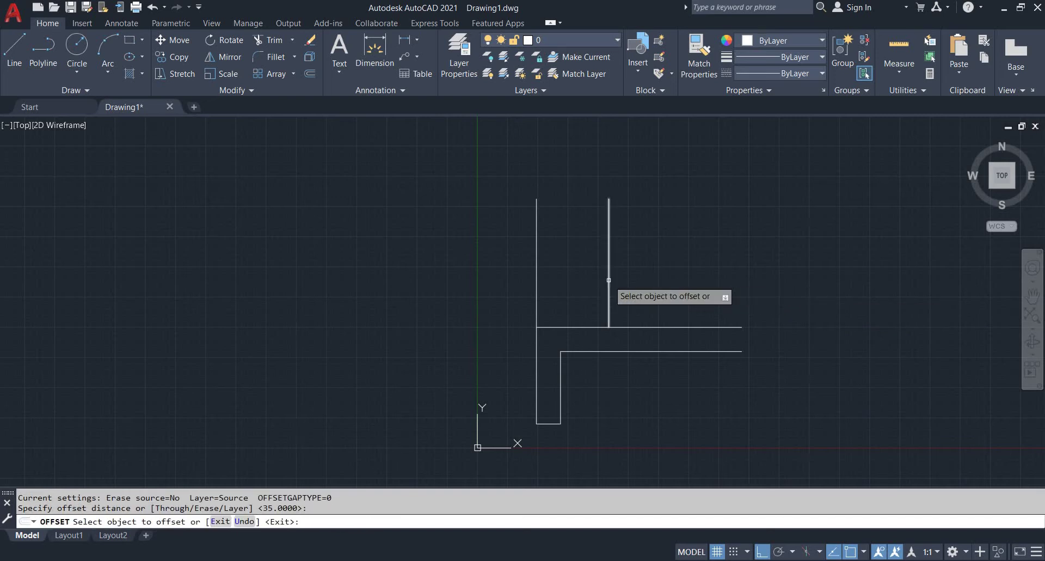
left_click(610, 281)
left_click(715, 294)
key("Escape")
key("alt+Tab")
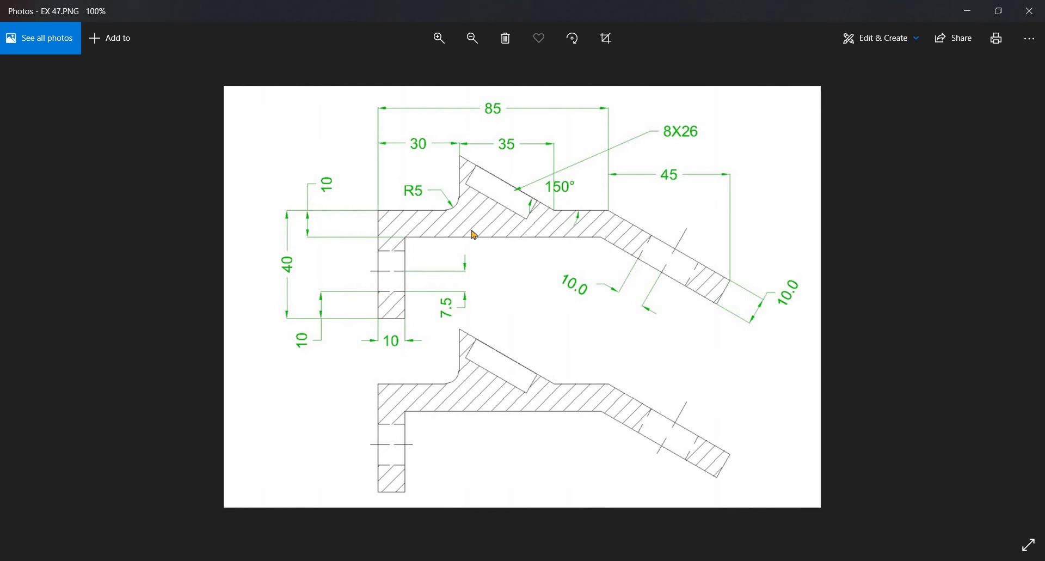
key("alt+Tab")
key("Escape")
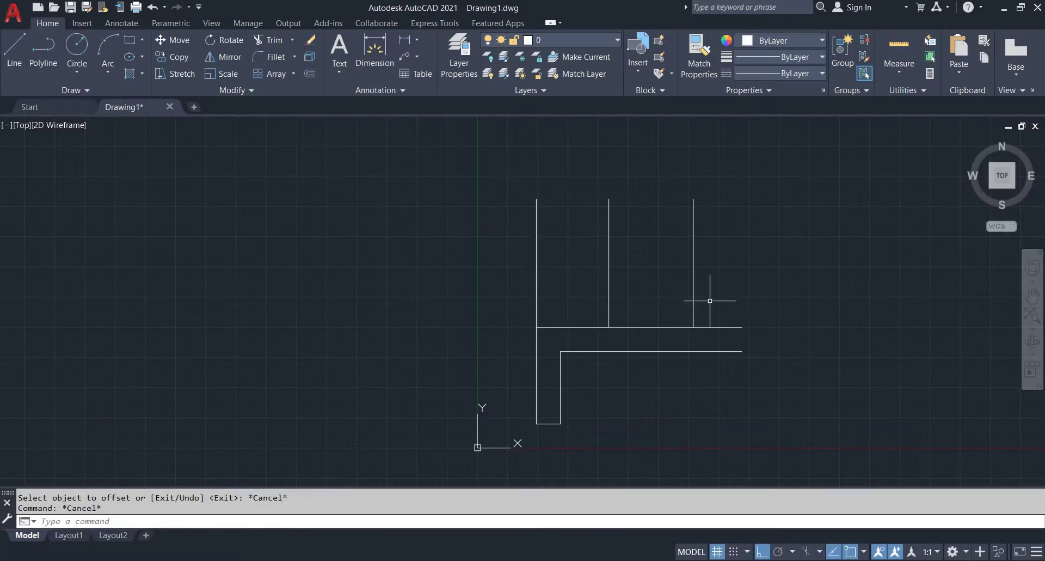
middle_click_drag(709, 300, 700, 298)
key("alt+Tab")
key("alt+Tab")
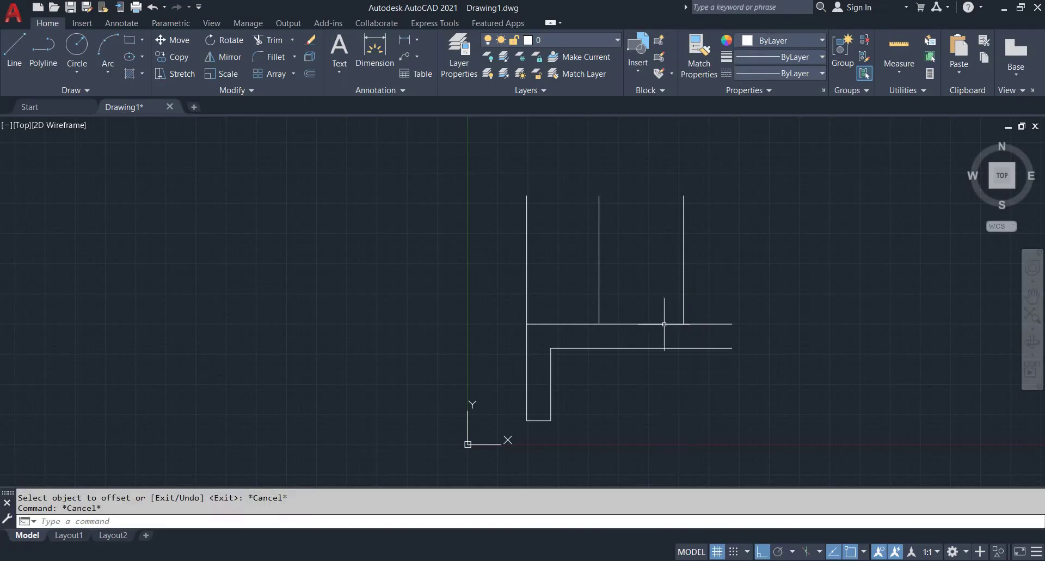
key("Escape")
type("L")
key("Return")
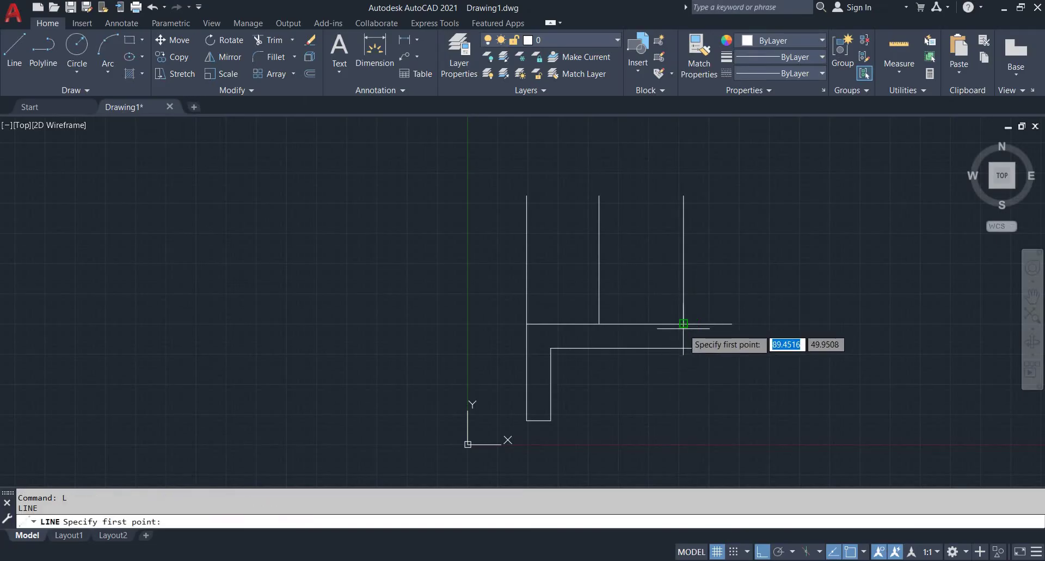
key("Escape")
key("alt+Tab")
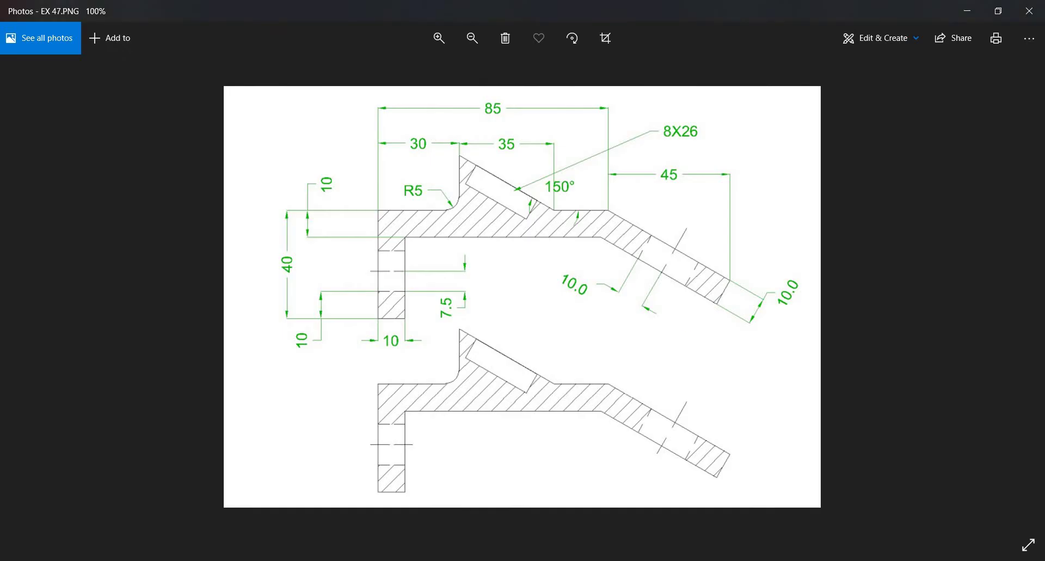
Step: Begin rotating the rightmost vertical construction line about its lower endpoint
key("alt+Tab")
key("Escape")
left_click(793, 313)
left_click(627, 256)
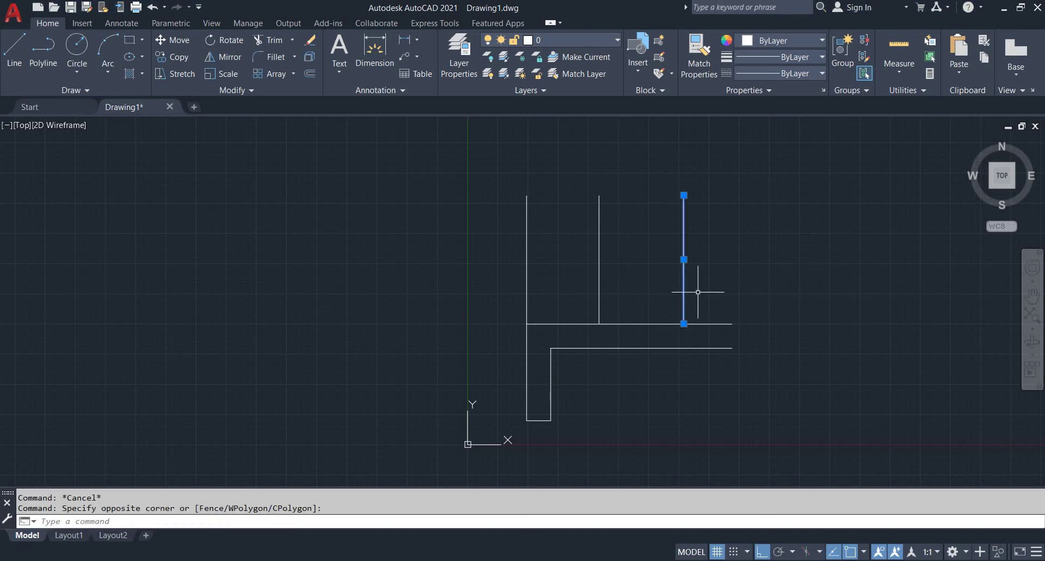
type("ro")
key("Return")
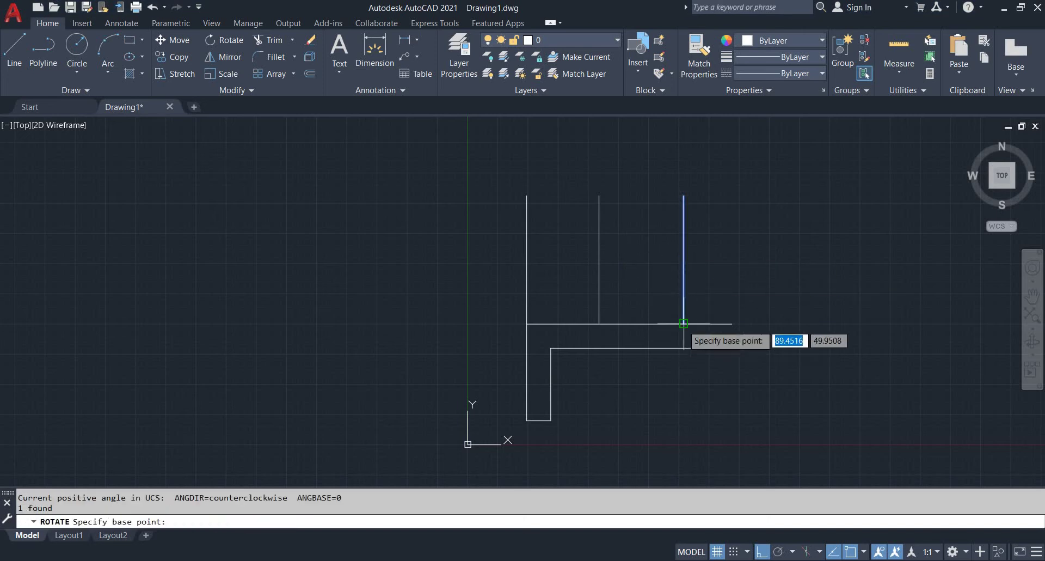
left_click(684, 323)
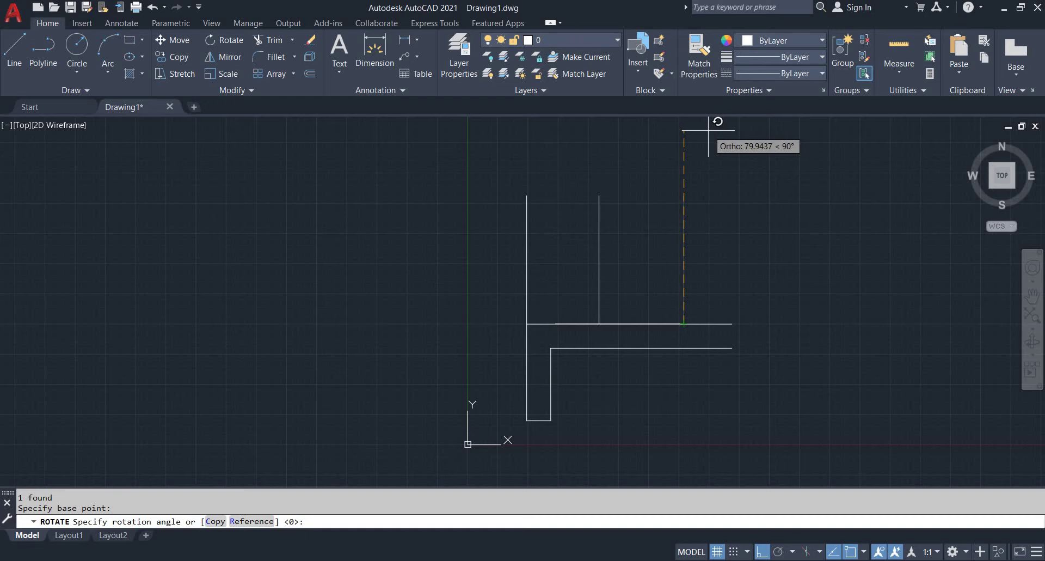
Step: Switch to the Calculator app, compute 90 + 60 to check the rotation angle, and close it
left_click(199, 462)
key("super")
type("cal")
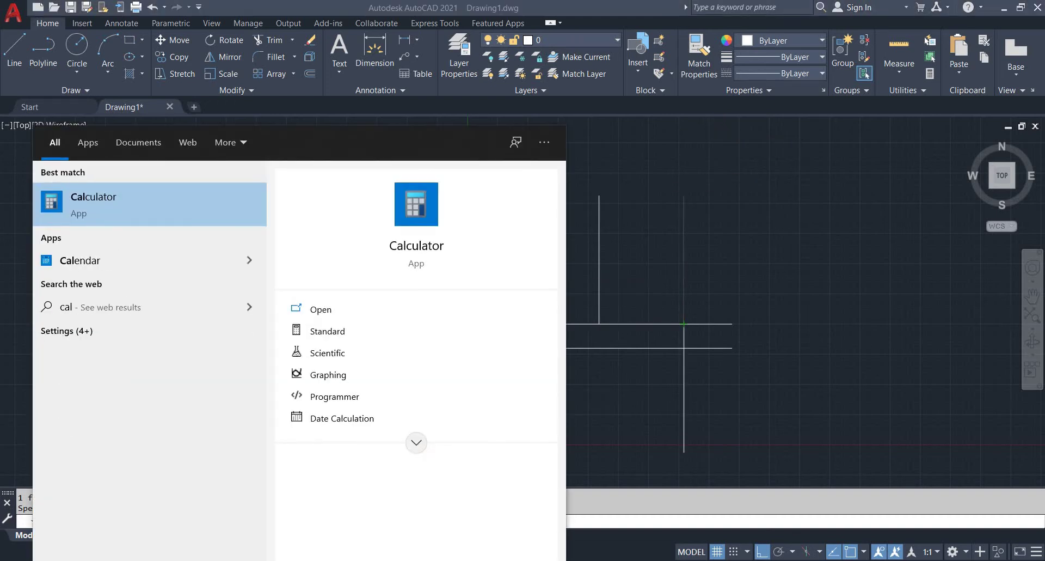
key("Return")
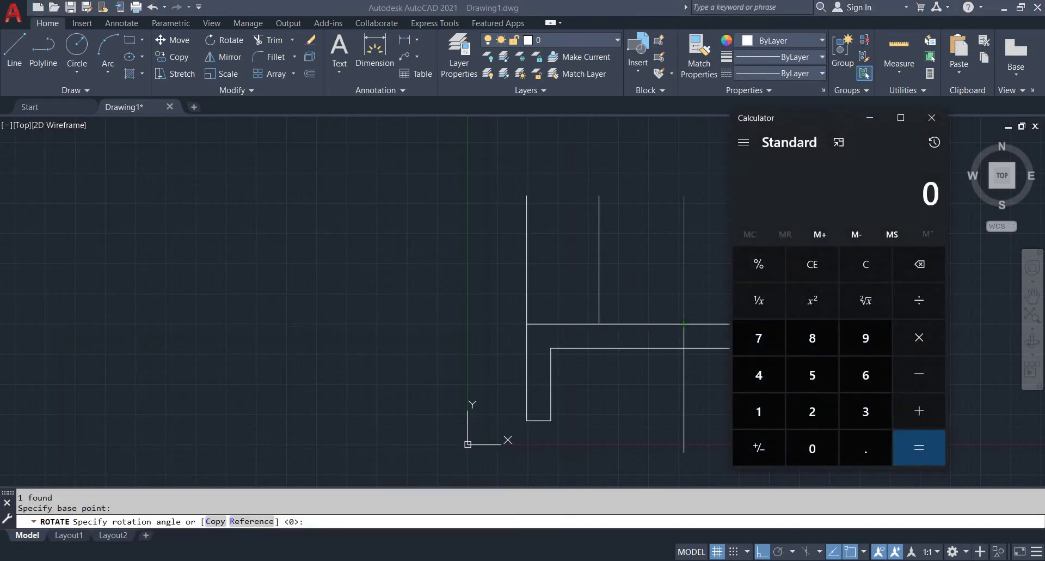
type("90 + 60")
key("Return")
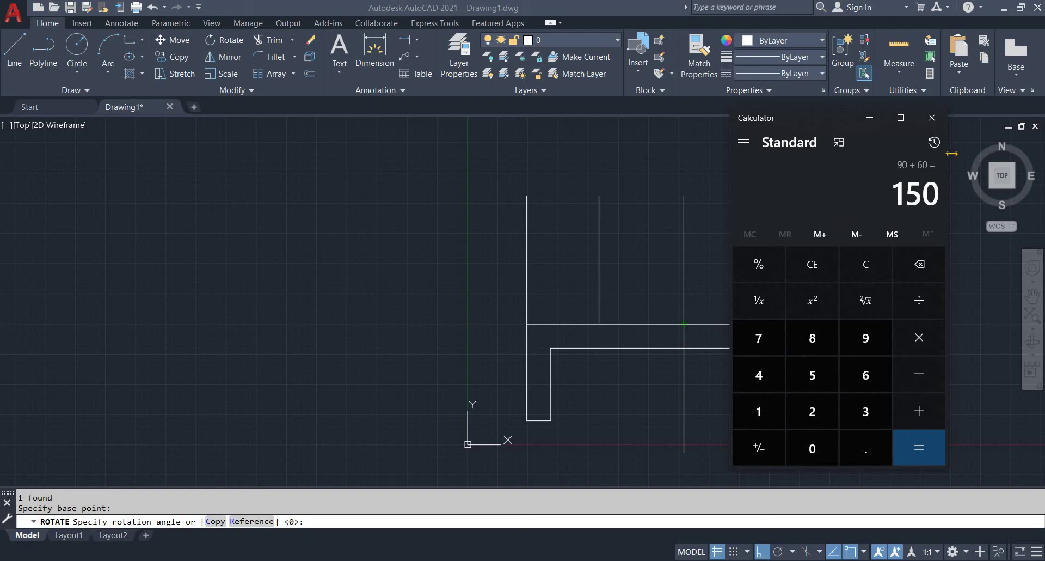
left_click(932, 118)
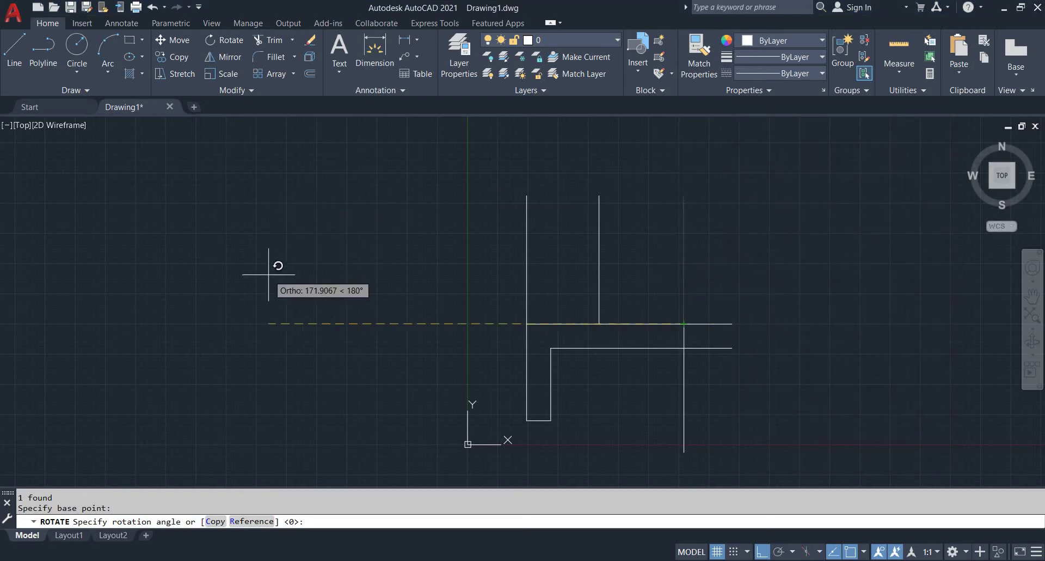
Step: Try a rotation angle of 30 degrees for the vertical line, and undo it
type("30")
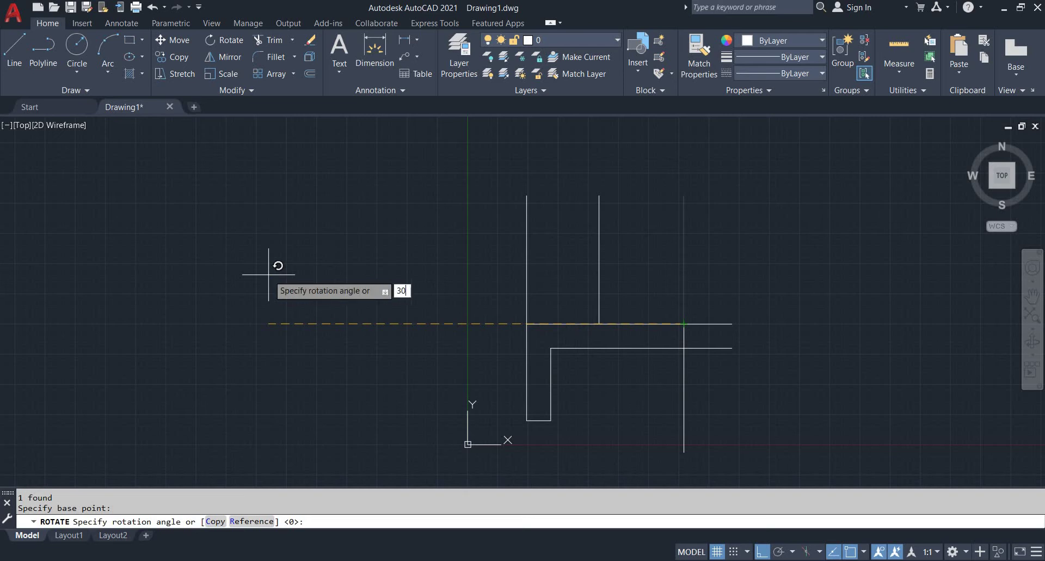
key("Return")
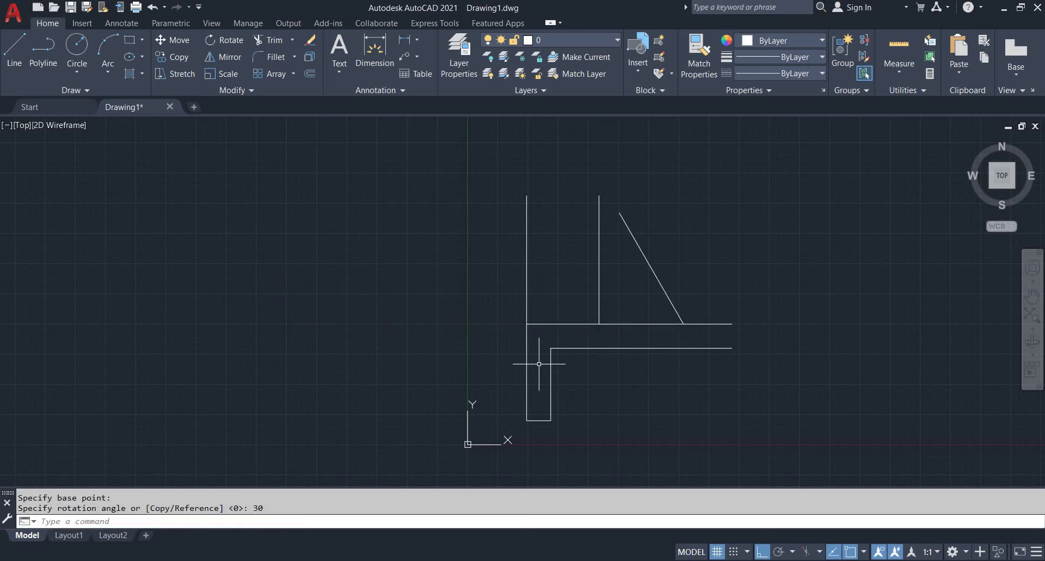
key("ctrl+z")
Step: Rotate the rightmost vertical construction line 60 degrees counterclockwise about its lower endpoint to form the sloped boss edge
left_click(719, 318)
left_click(641, 229)
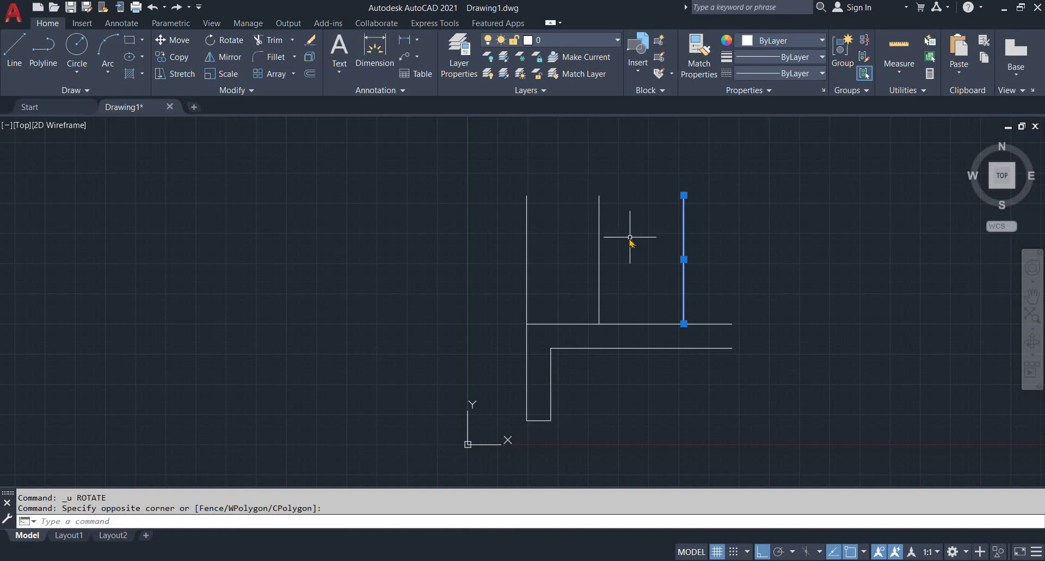
type("ro")
key("Return")
left_click(675, 323)
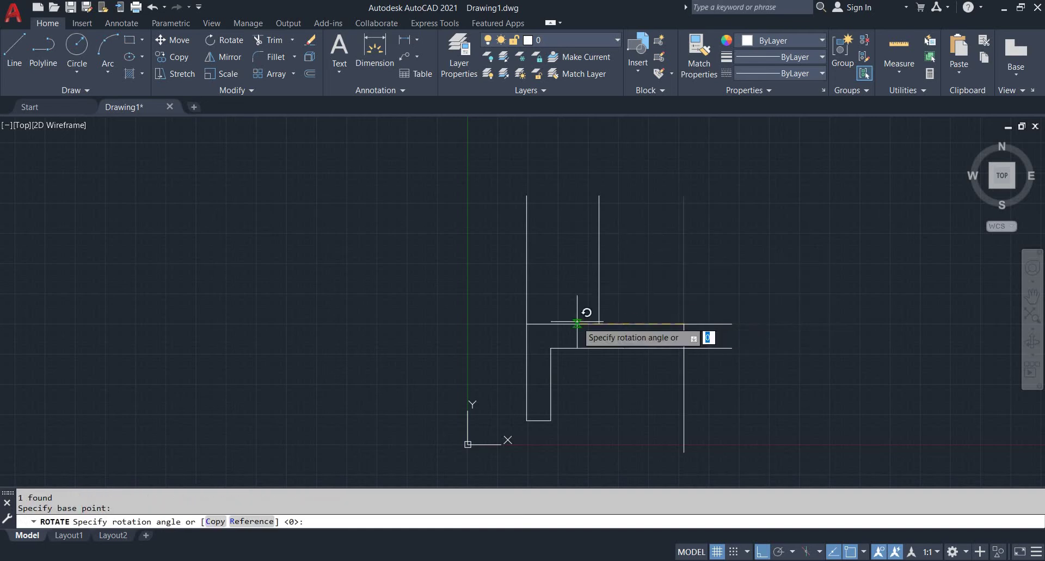
type("60")
key("Return")
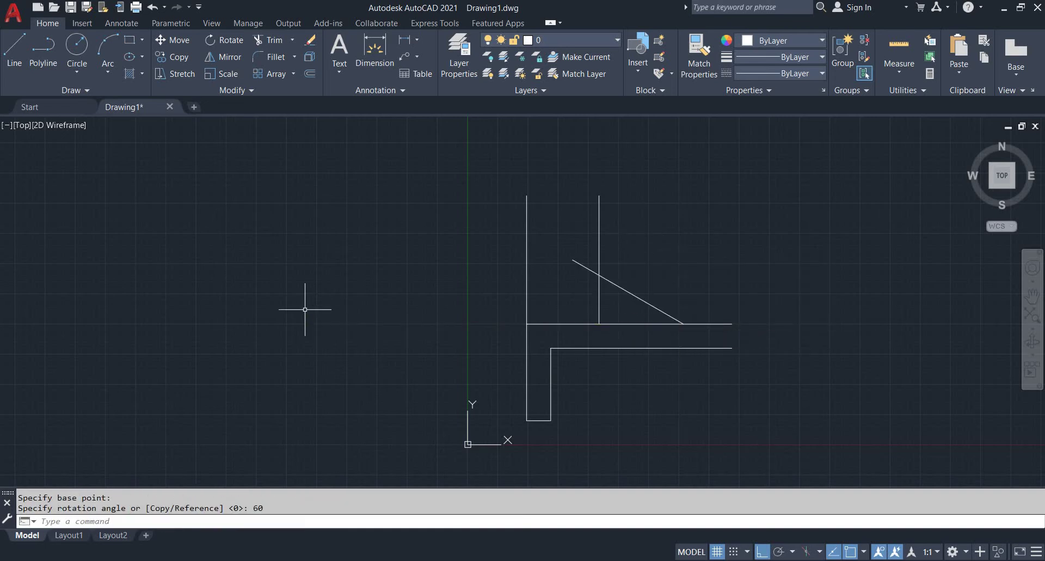
key("Escape")
Step: Check the slope angle in the reference image and place an angular dimension between the sloped line and the horizontal edge
key("alt+Tab")
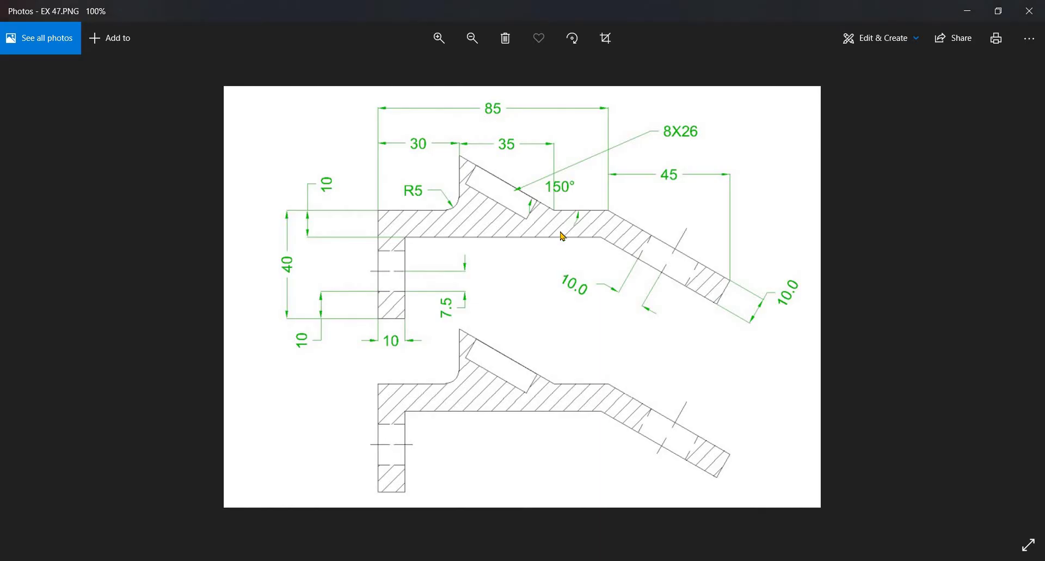
key("alt+Tab")
key("Escape")
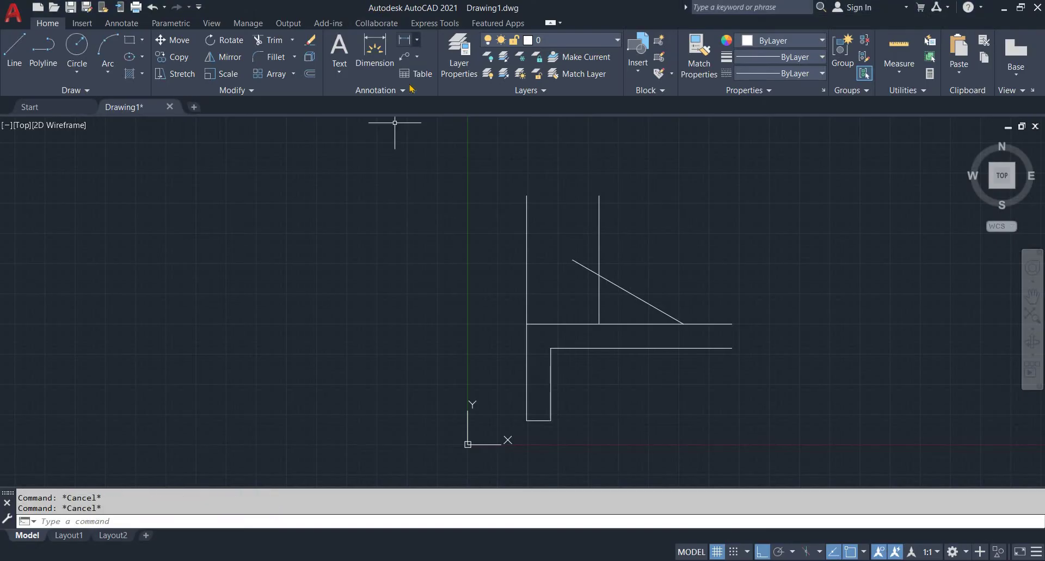
left_click(417, 40)
left_click(422, 114)
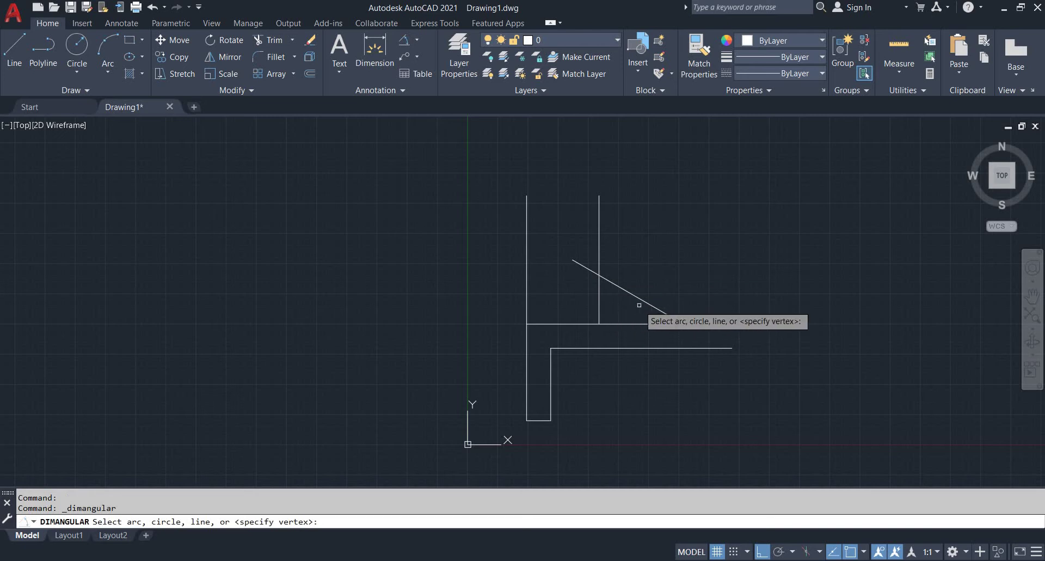
left_click(648, 300)
left_click(659, 323)
scroll(659, 305, "up", 5)
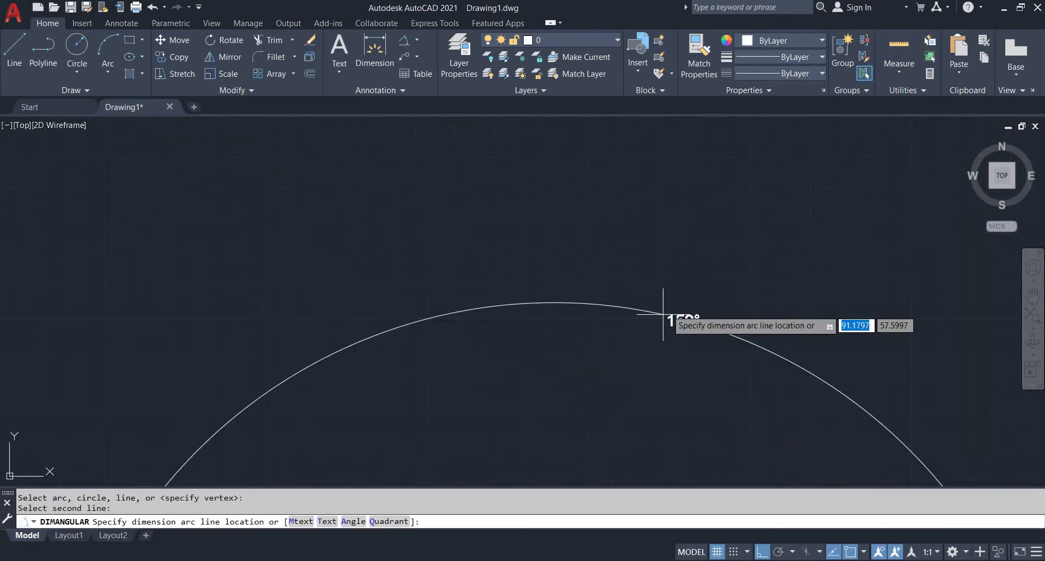
scroll(659, 305, "down", 5)
left_click(613, 276)
scroll(544, 267, "down", 4)
key("Escape")
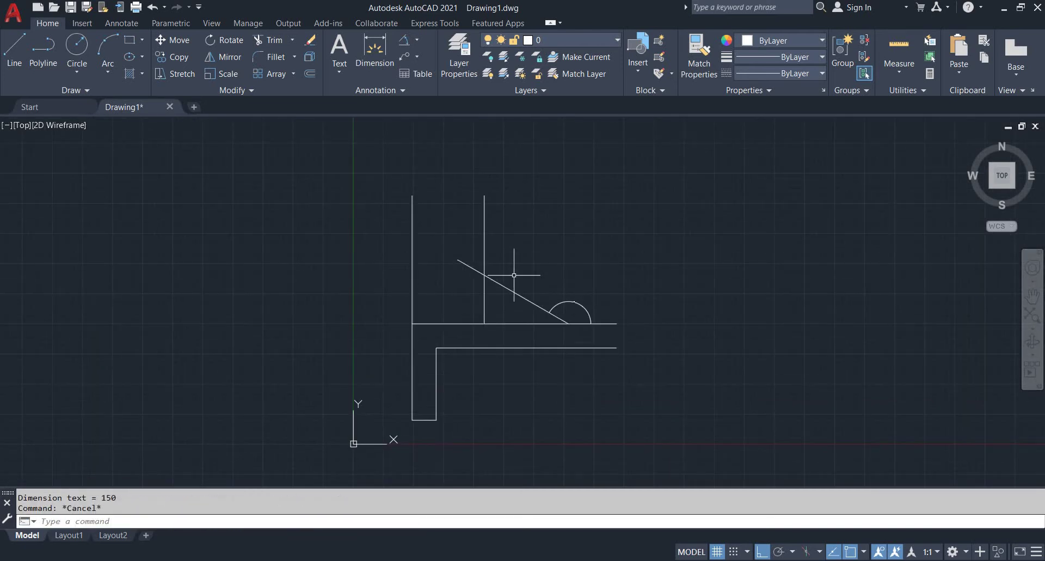
Step: Trim the middle vertical line above the sloped line and the sloped line's end beyond the vertical line
key("Escape")
type("tr")
key("Return")
left_click(484, 223)
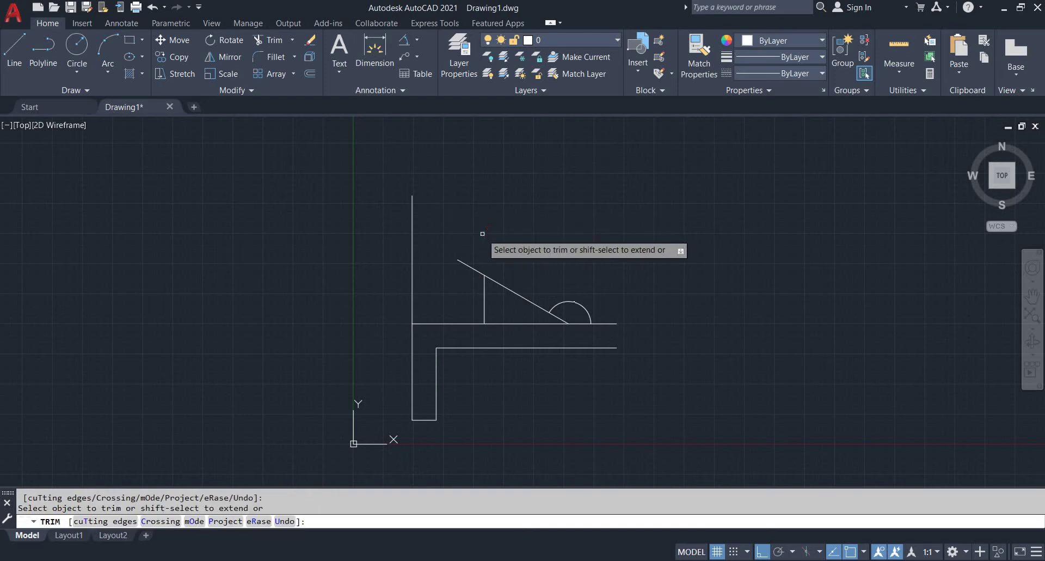
left_click(472, 267)
key("Escape")
left_click(575, 302)
left_click(570, 272)
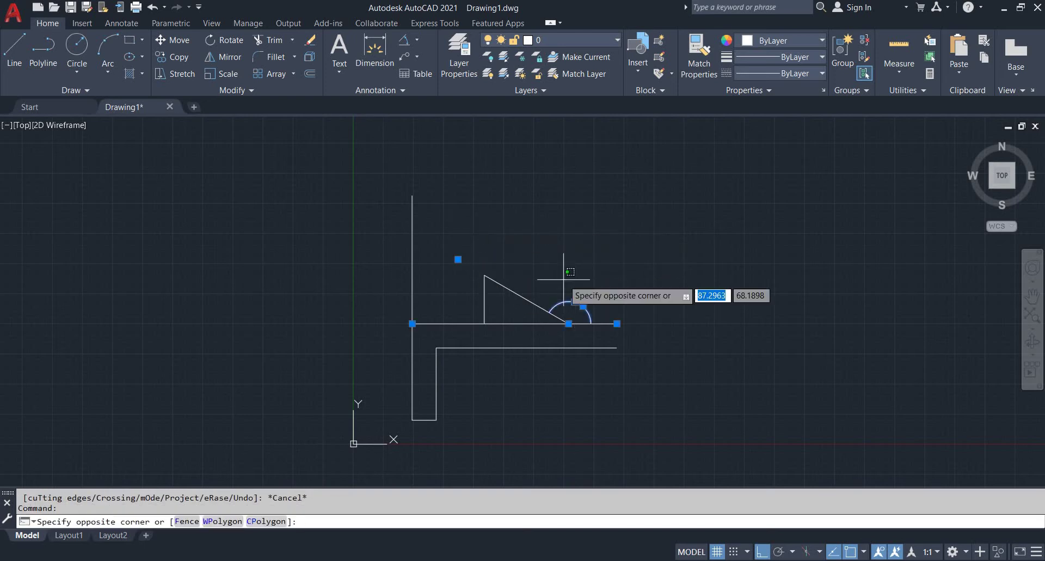
key("Escape")
scroll(564, 307, "up", 6)
key("Escape")
Step: Erase the angular dimension at the foot of the sloped line
left_click(588, 310)
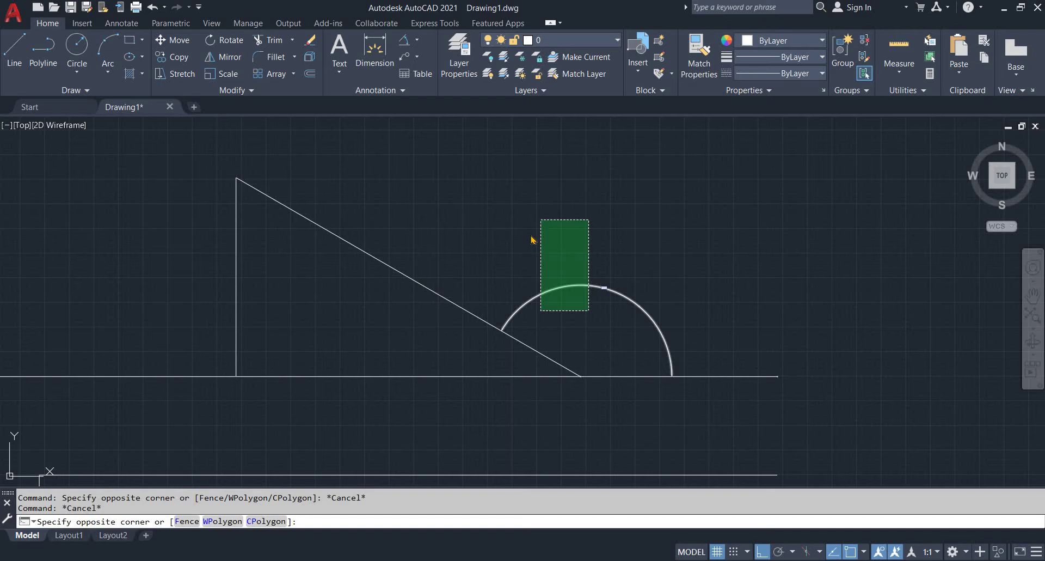
scroll(629, 239, "down", 6)
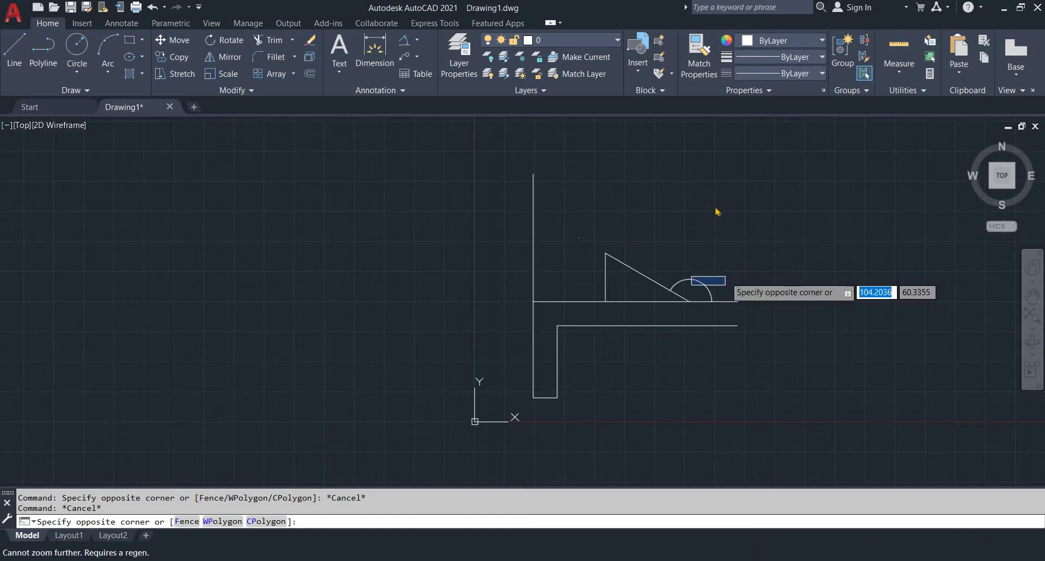
scroll(319, 258, "down", 2)
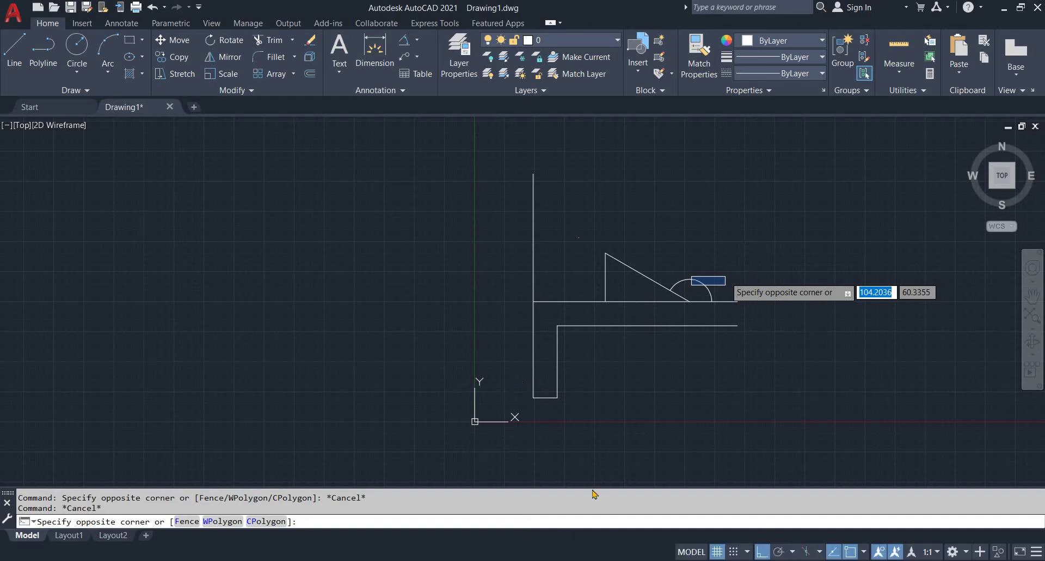
scroll(438, 294, "down", 1)
type("z")
key("BackSpace")
scroll(257, 282, "down", 1)
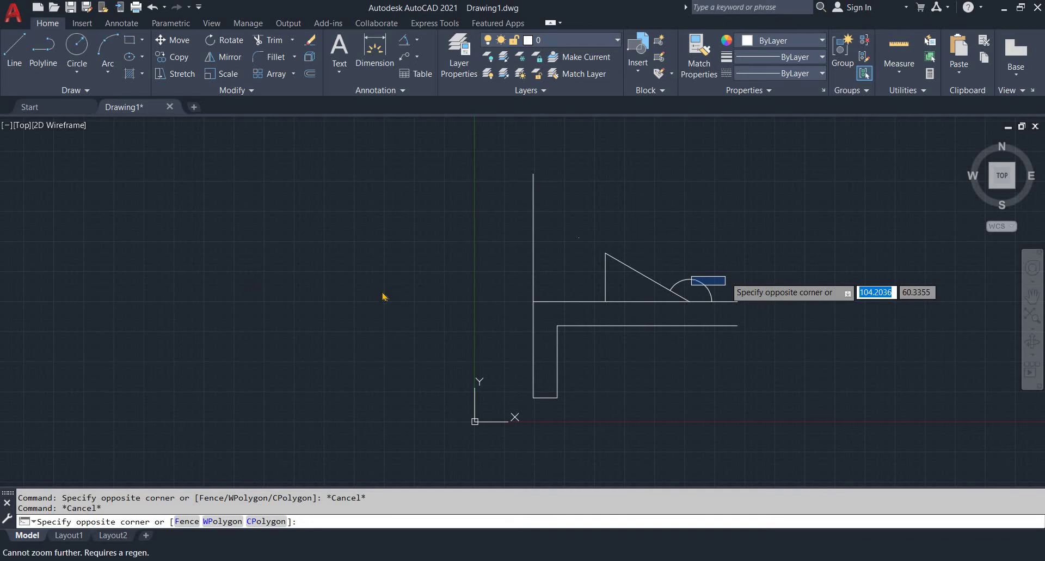
scroll(382, 297, "up", 2)
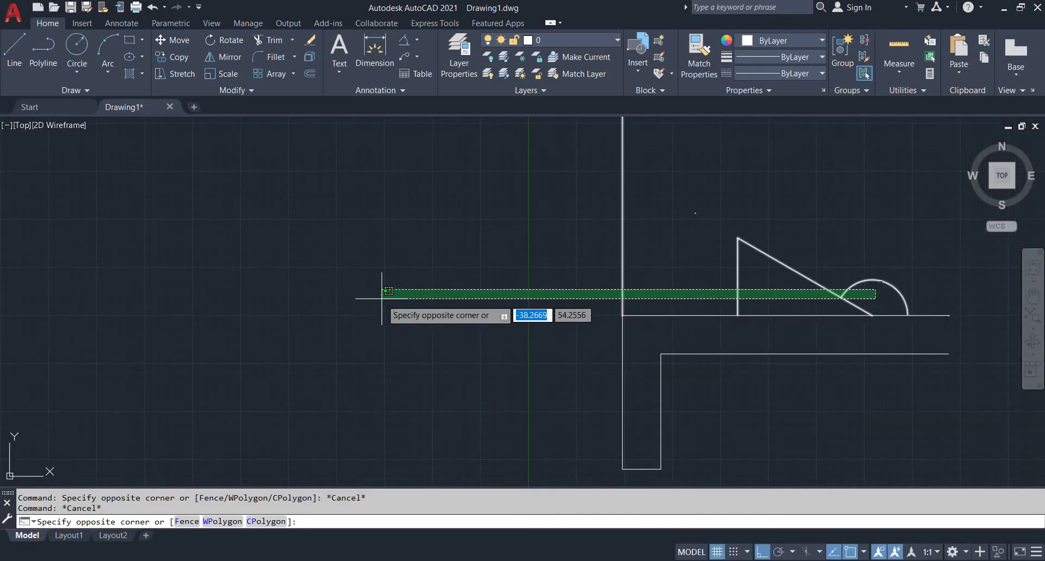
key("alt+Tab")
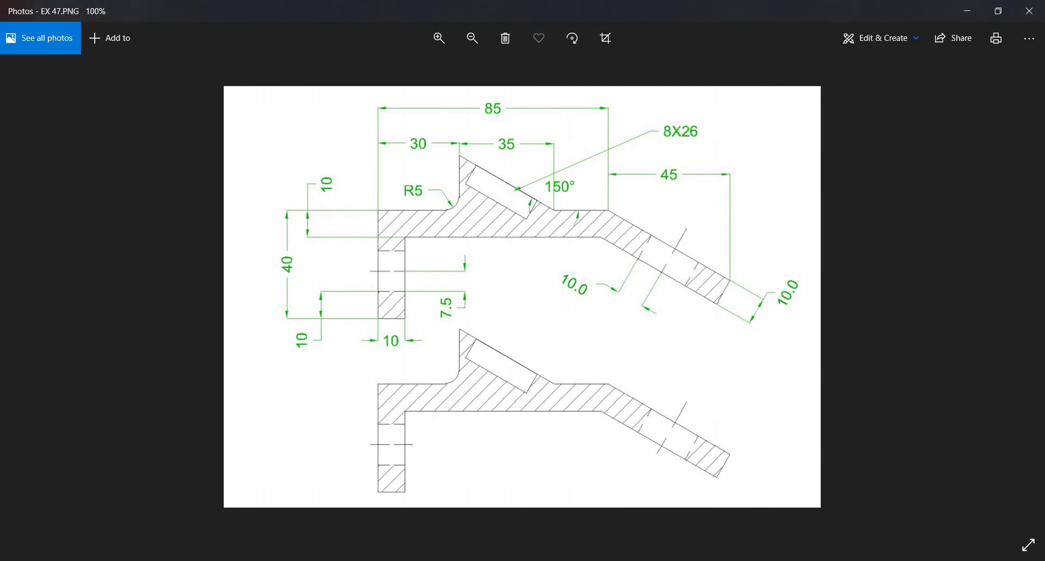
key("alt+Tab")
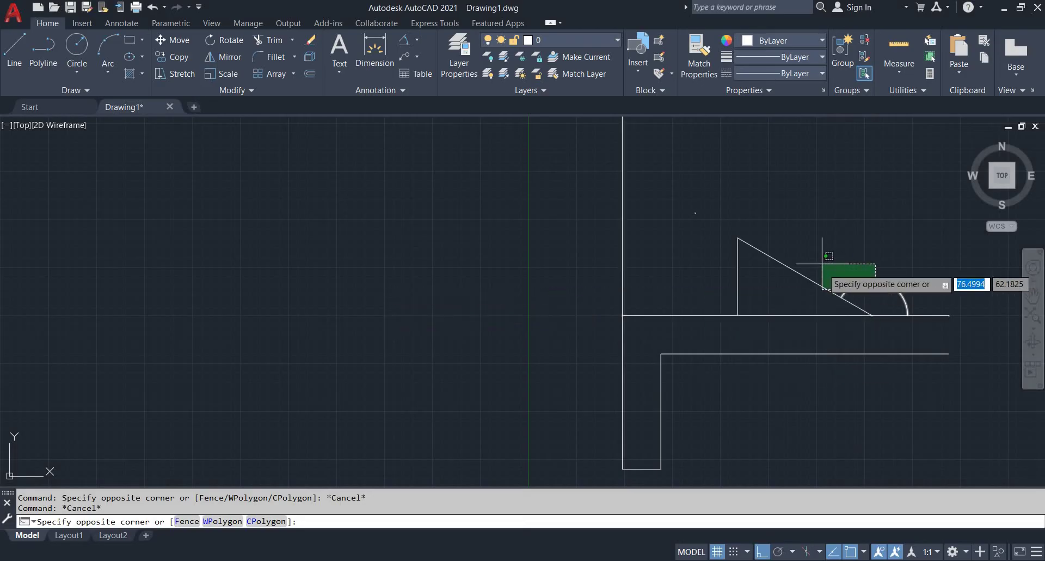
left_click(843, 213)
middle_click_drag(866, 258, 777, 261)
scroll(777, 261, "up", 3)
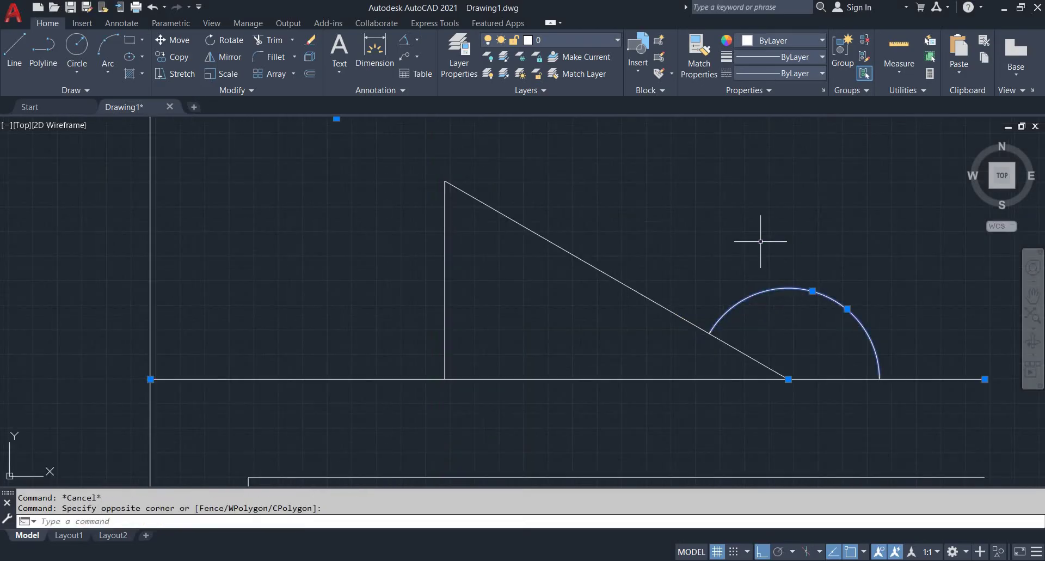
type("e")
key("Return")
scroll(704, 247, "down", 3)
middle_click_drag(703, 249, 647, 278)
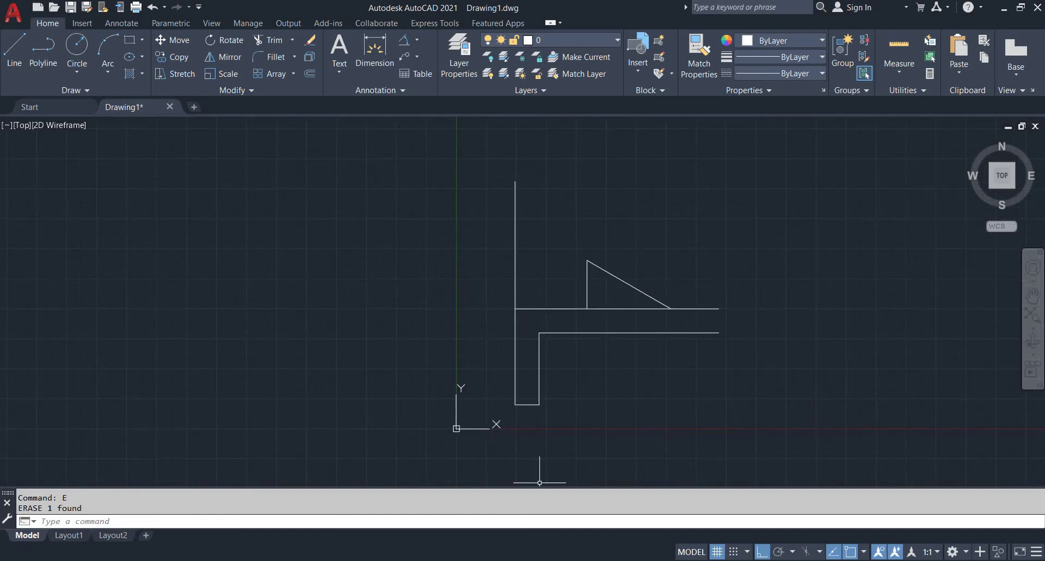
Step: Fillet the corner between the boss's vertical edge and the upper horizontal edge with radius 5, as in the reference image
key("alt+Tab")
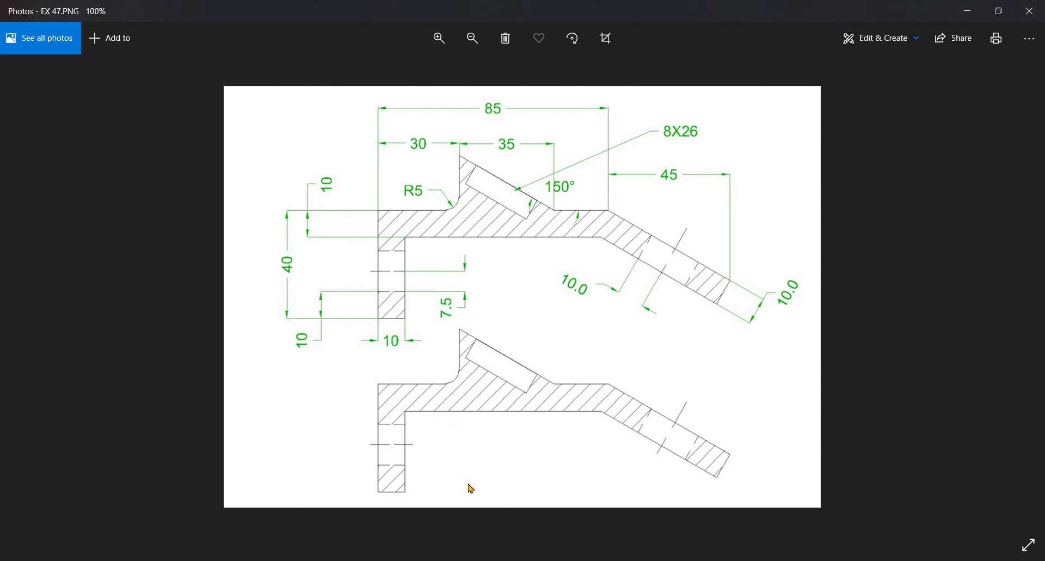
key("alt+Tab")
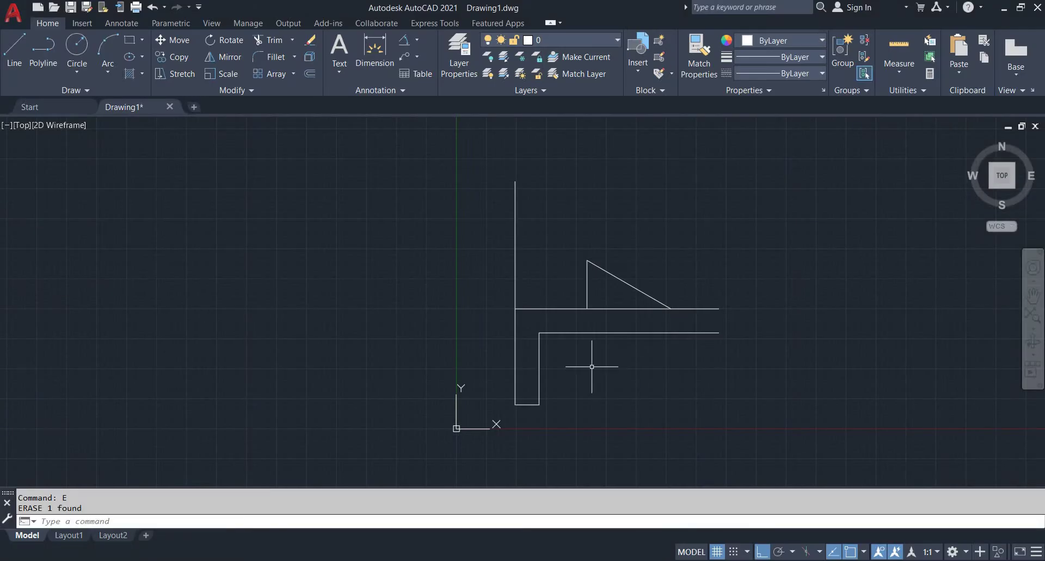
scroll(599, 326, "up", 4)
middle_click_drag(597, 309, 559, 323)
key("Escape")
key("Escape")
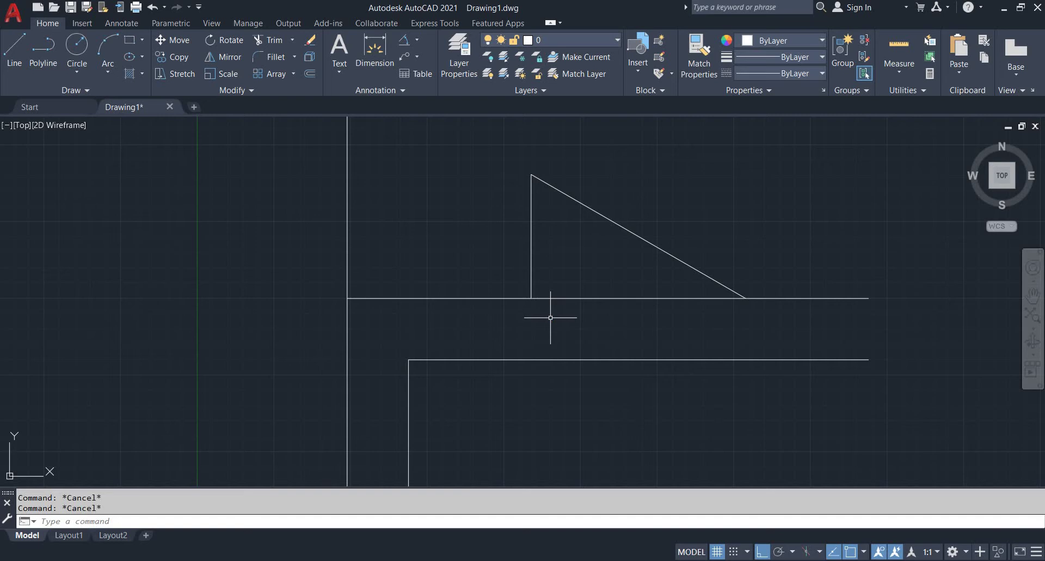
type("f")
key("Return")
type("r")
key("Return")
type("5")
key("Return")
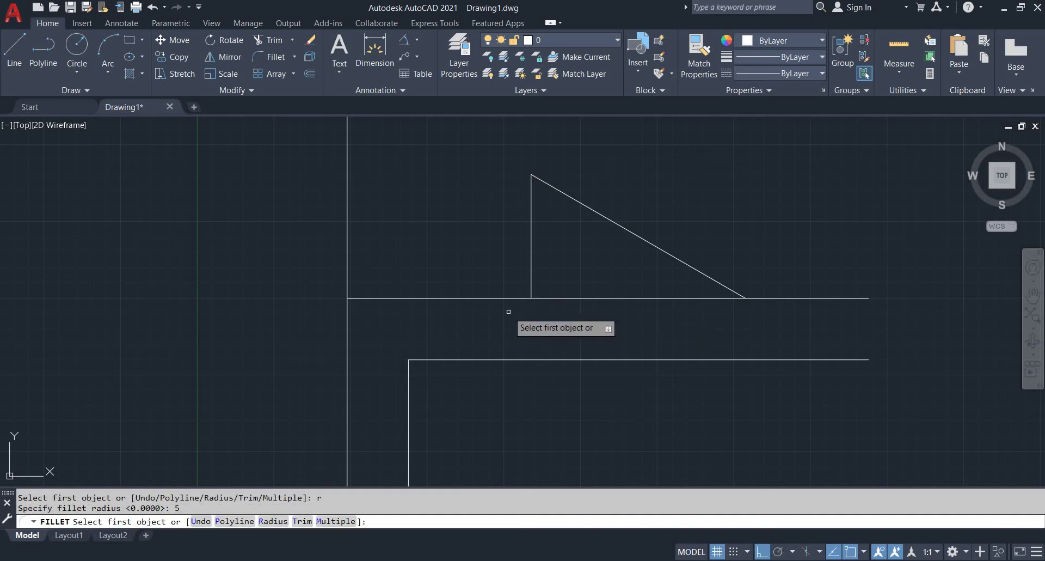
left_click(531, 284)
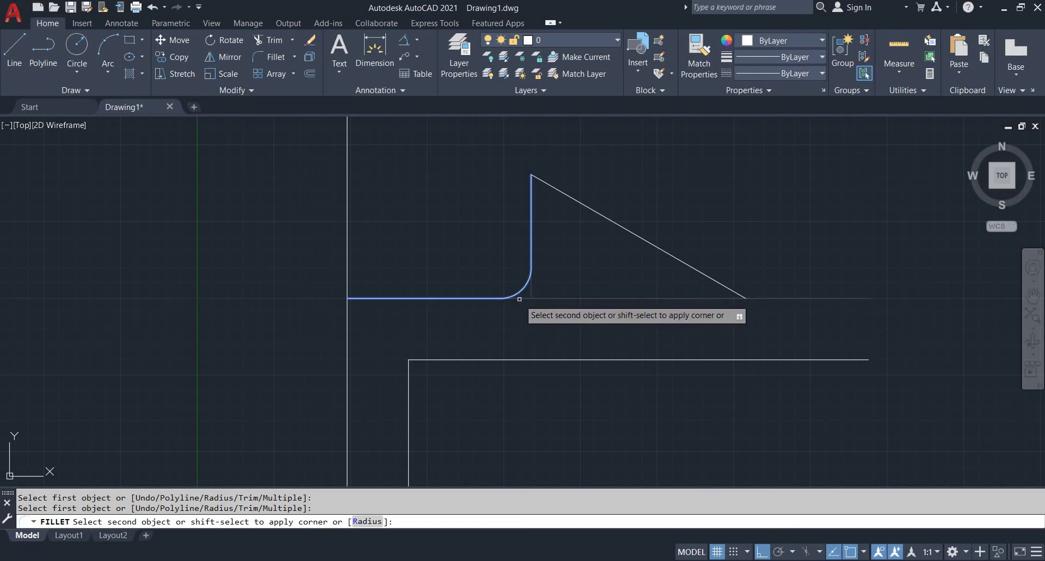
left_click(519, 299)
key("Escape")
key("Escape")
Step: Draw a horizontal line about 59 mm long to the right from the foot of the boss's sloped line
type("L")
key("Return")
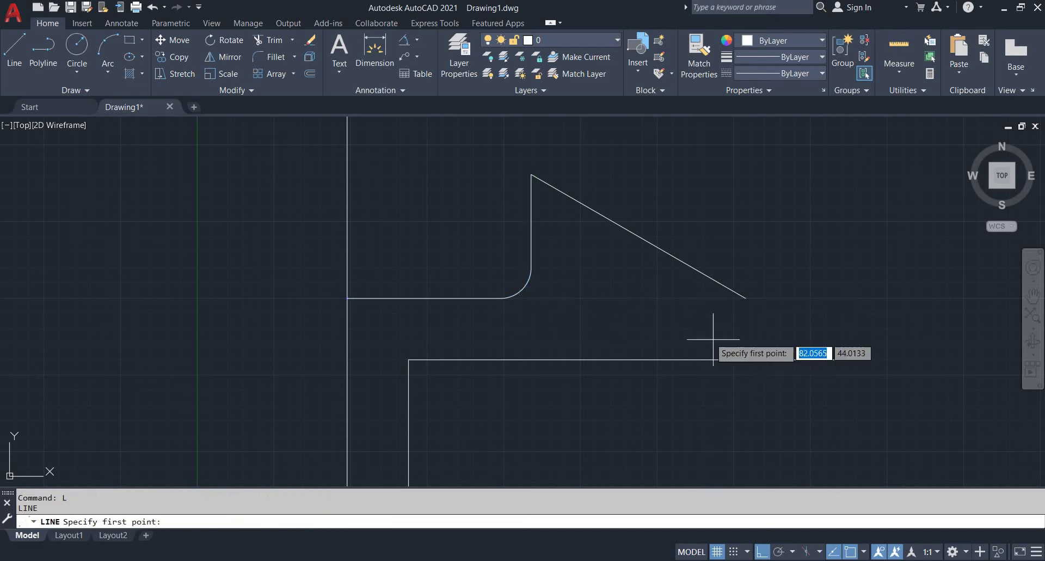
middle_click_drag(817, 297, 713, 288)
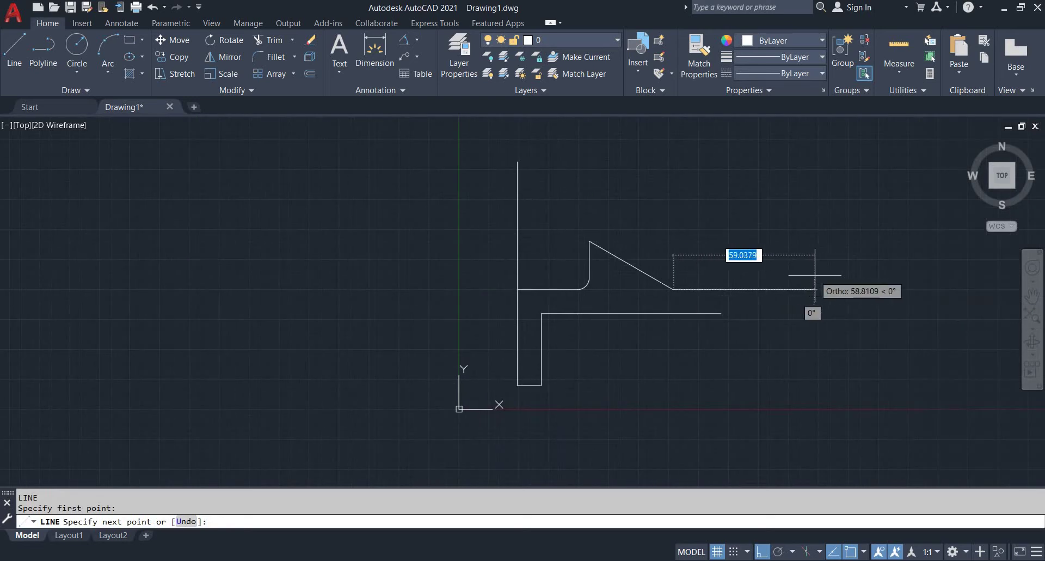
left_click(815, 274)
key("Escape")
key("Escape")
Step: Check the boss in the reference image and offset its sloped line 5 mm inward, below the original
scroll(677, 282, "up", 2)
middle_click_drag(647, 272, 639, 303)
key("alt+Tab")
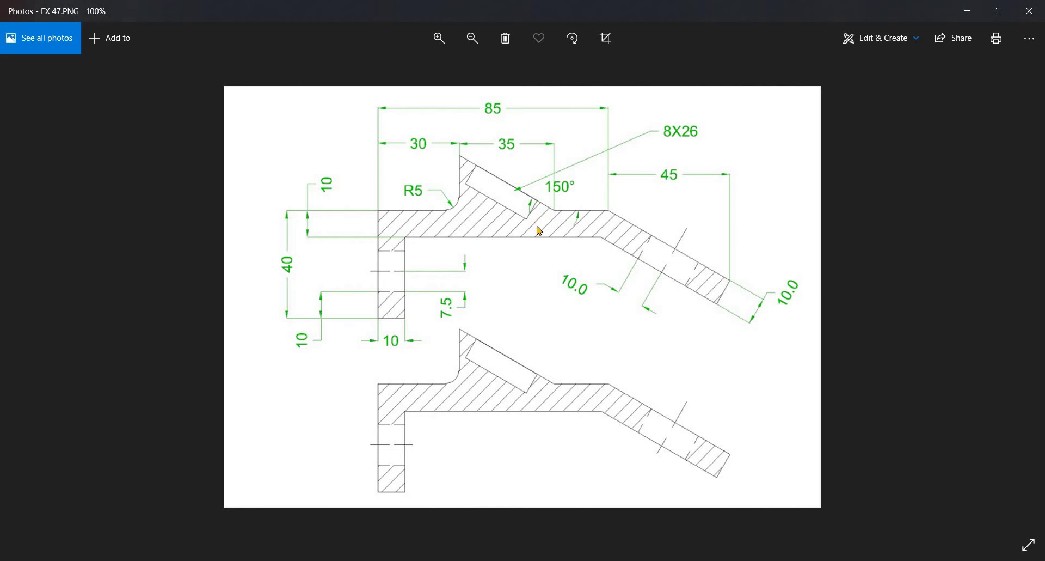
scroll(655, 273, "up", 4)
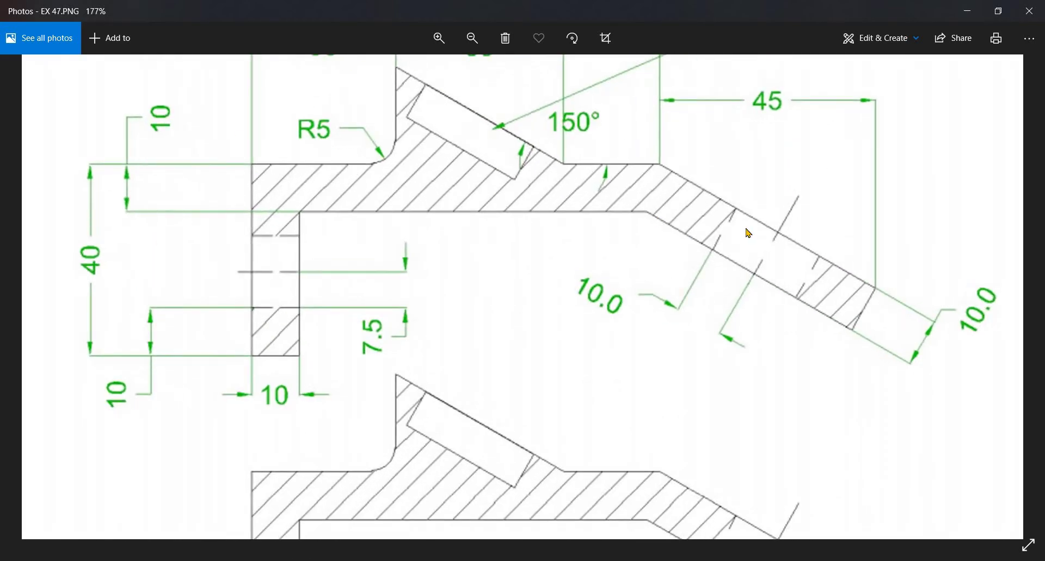
scroll(718, 230, "down", 4)
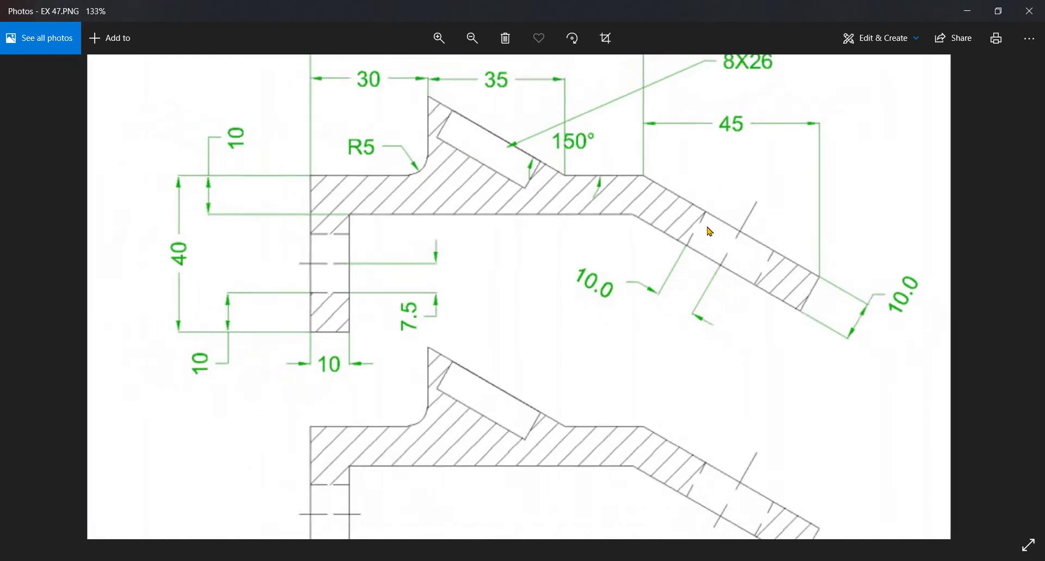
key("alt+Tab")
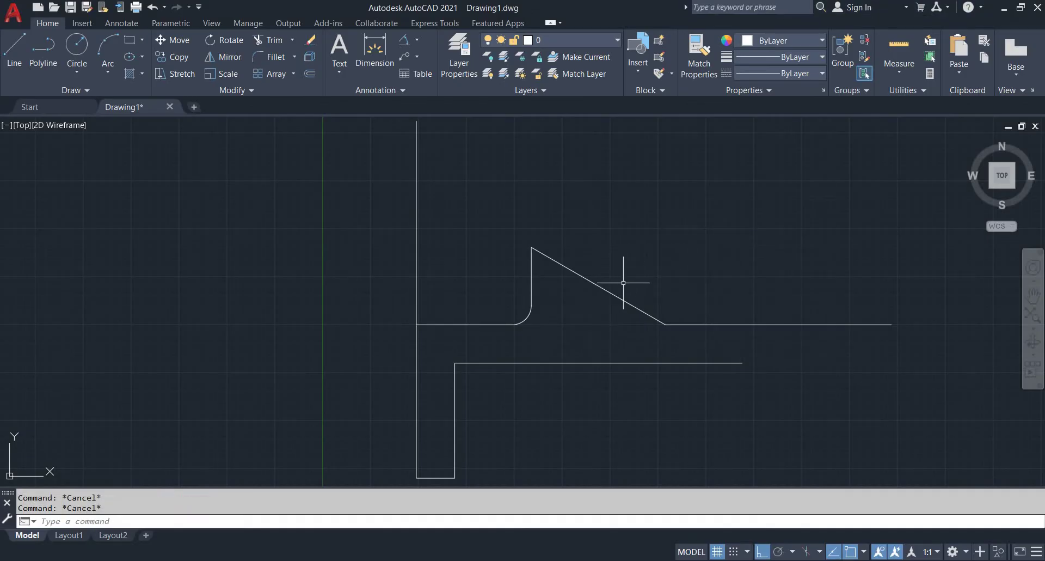
type("o")
key("Return")
type("5")
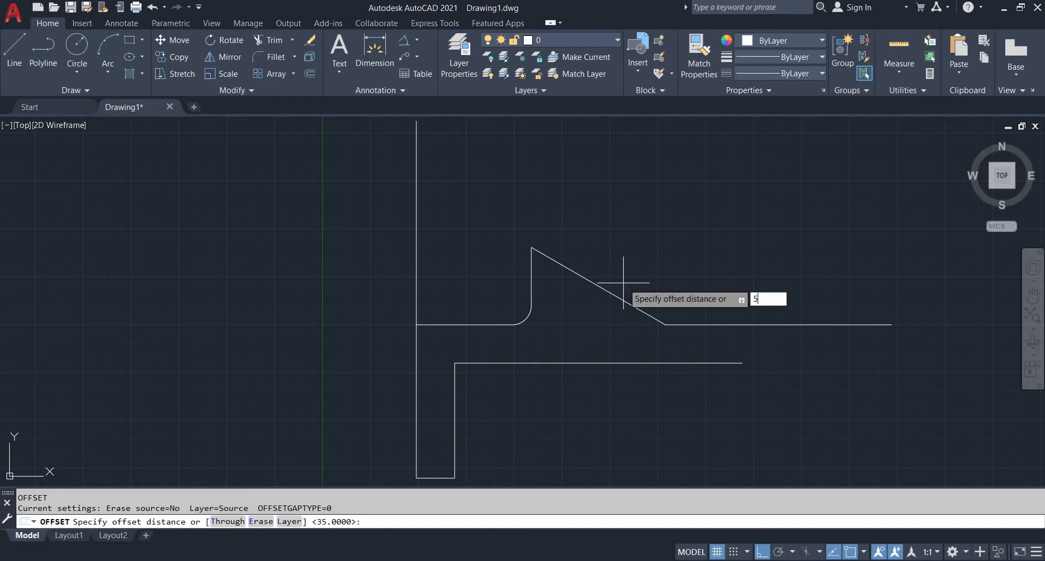
key("Return")
left_click(610, 292)
left_click(555, 351)
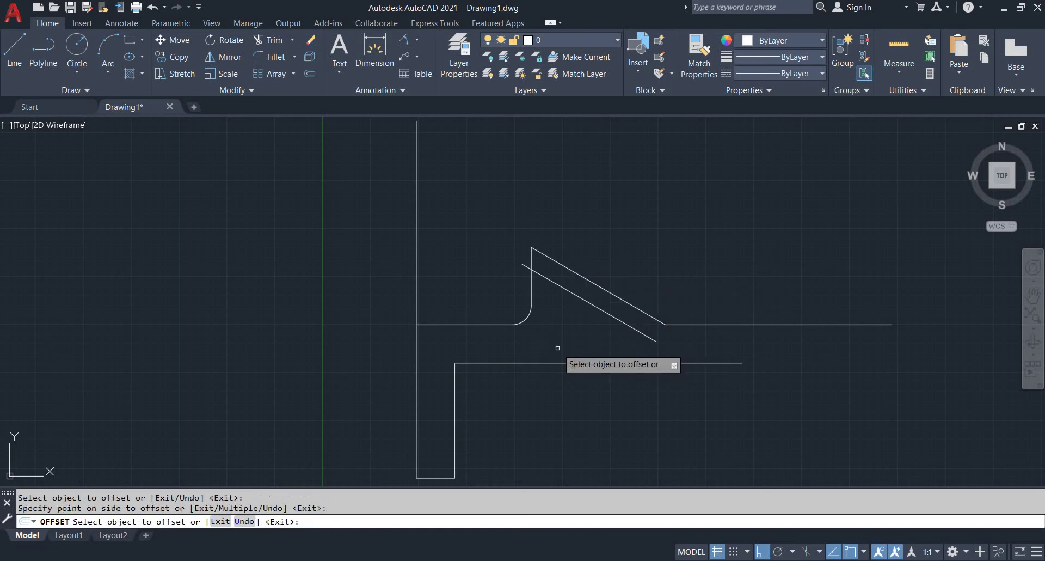
key("Escape")
Step: Examine the slot size and position on the sloped boss in the reference image and compare them with the offset line
scroll(553, 326, "up", 5)
scroll(518, 313, "down", 3)
scroll(499, 272, "up", 3)
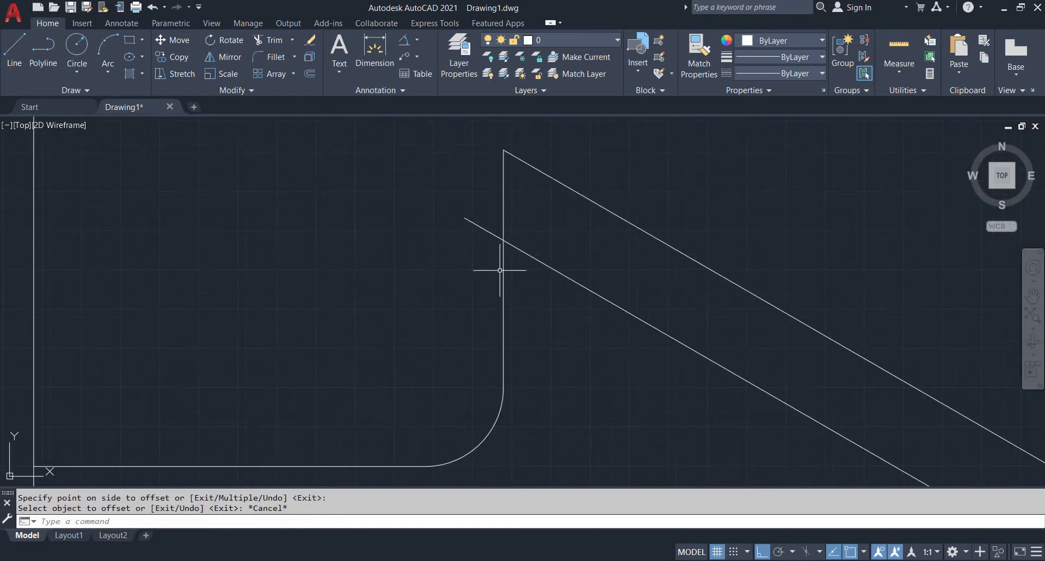
scroll(493, 281, "down", 3)
key("alt+Tab")
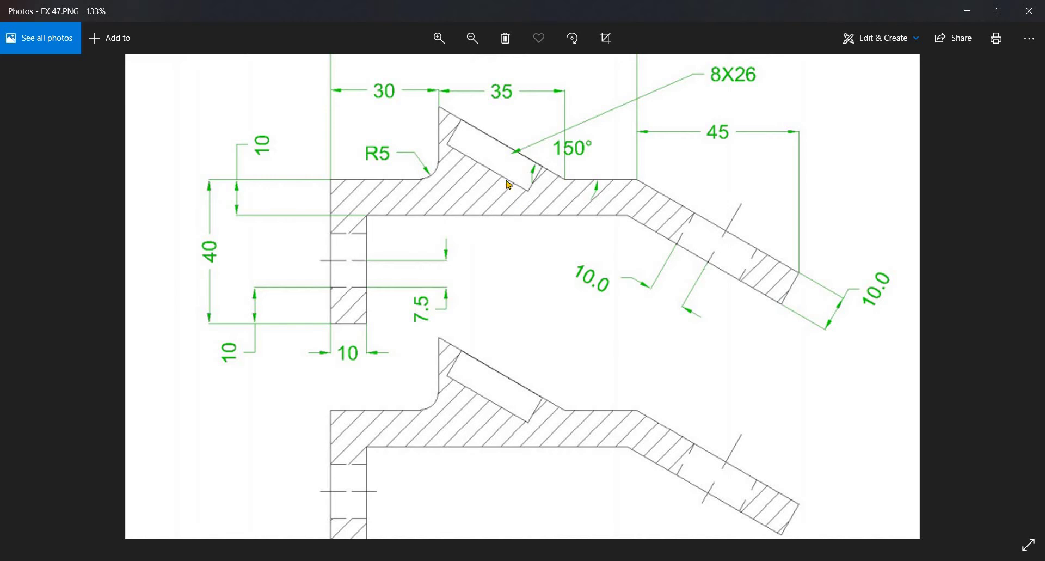
scroll(506, 177, "up", 4)
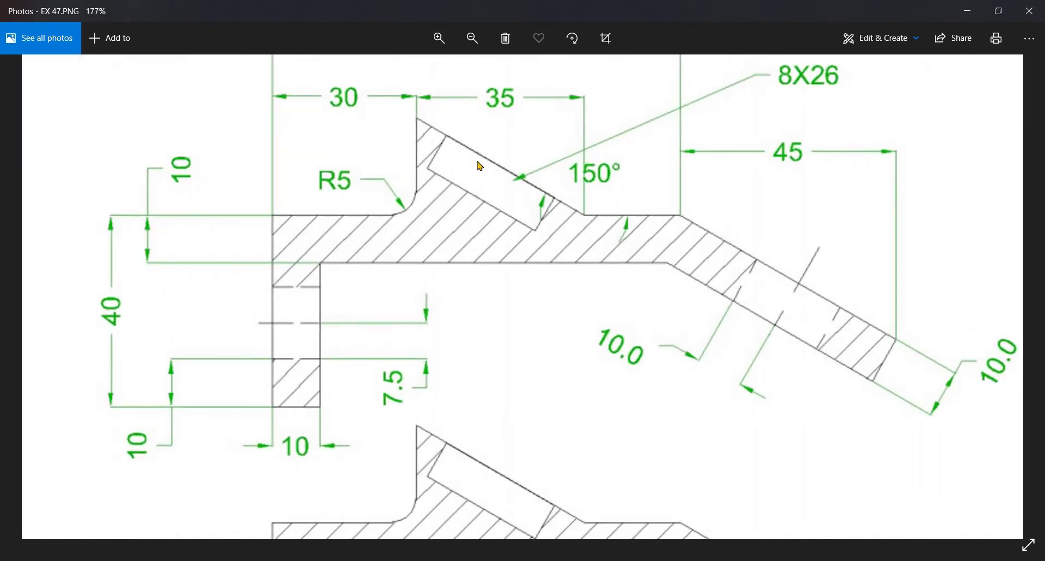
scroll(480, 166, "down", 1)
key("alt+Tab")
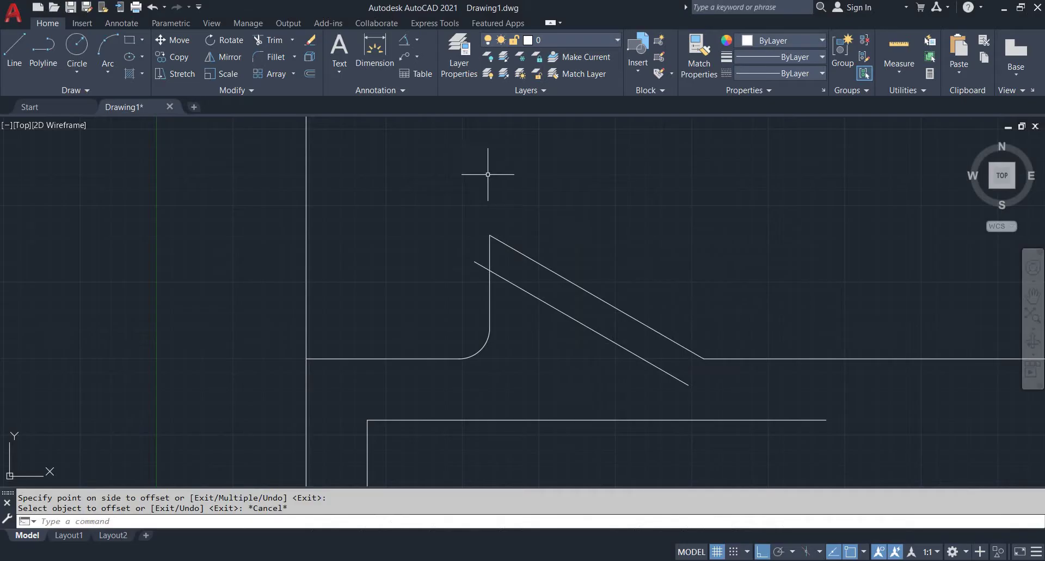
scroll(583, 235, "down", 2)
middle_click_drag(582, 234, 542, 217)
scroll(509, 243, "up", 4)
middle_click_drag(508, 251, 509, 260)
key("Escape")
scroll(468, 239, "up", 4)
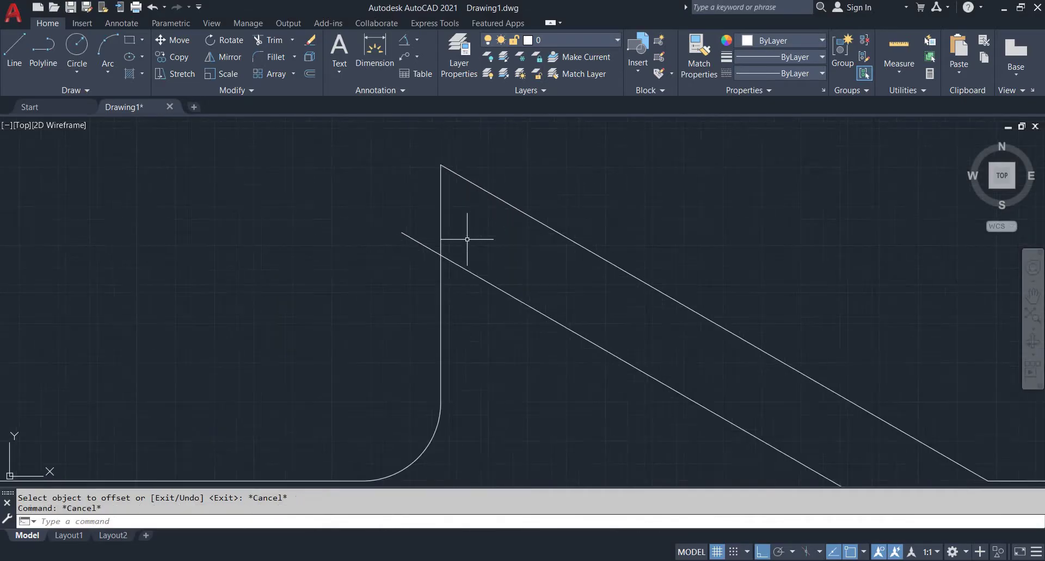
left_click(467, 237)
left_click(377, 203)
scroll(503, 222, "down", 6)
middle_click_drag(502, 223, 507, 205)
key("Escape")
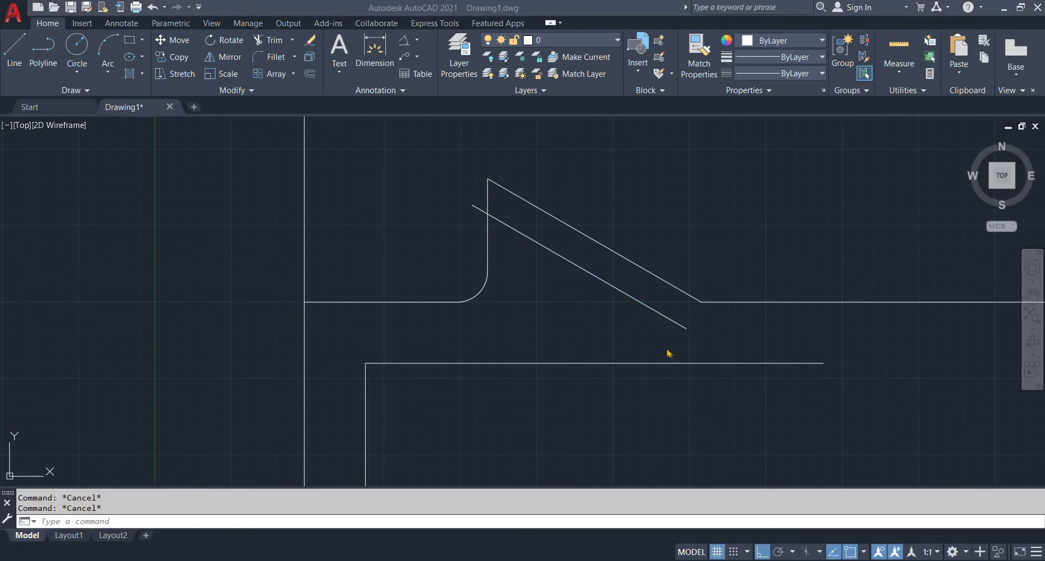
Step: Examine the dimensions of the sloped arm and the left leg in the reference image
key("alt+Tab")
scroll(803, 351, "down", 1)
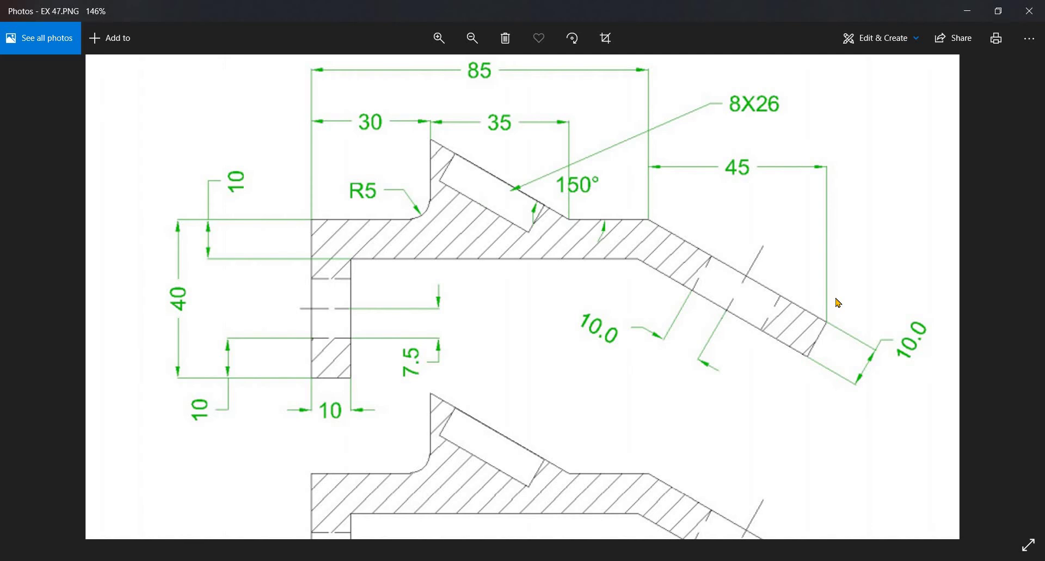
scroll(670, 364, "down", 1)
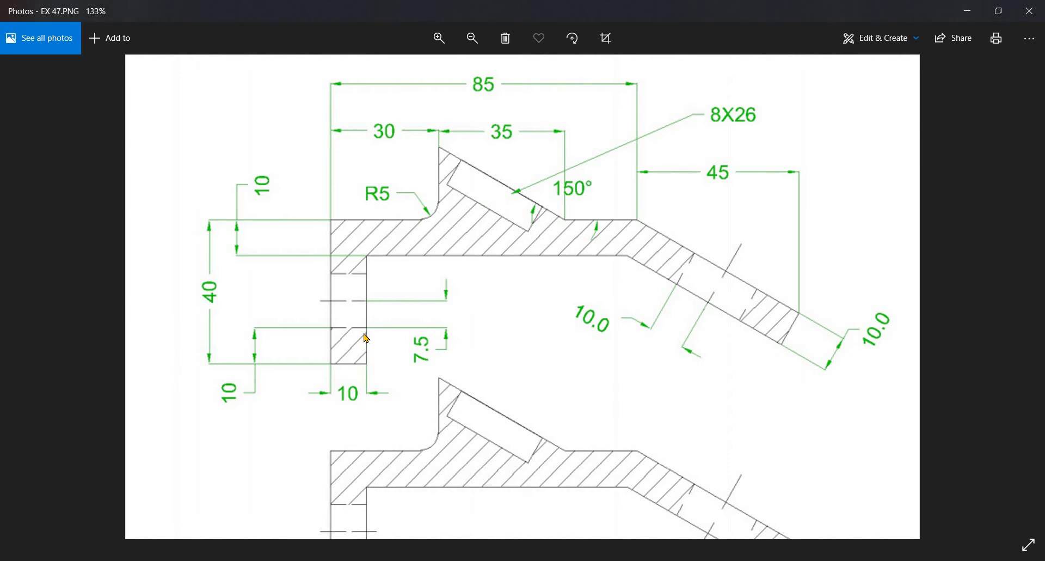
key("alt+Tab")
scroll(584, 313, "down", 4)
middle_click_drag(581, 306, 458, 257)
scroll(457, 257, "down", 2)
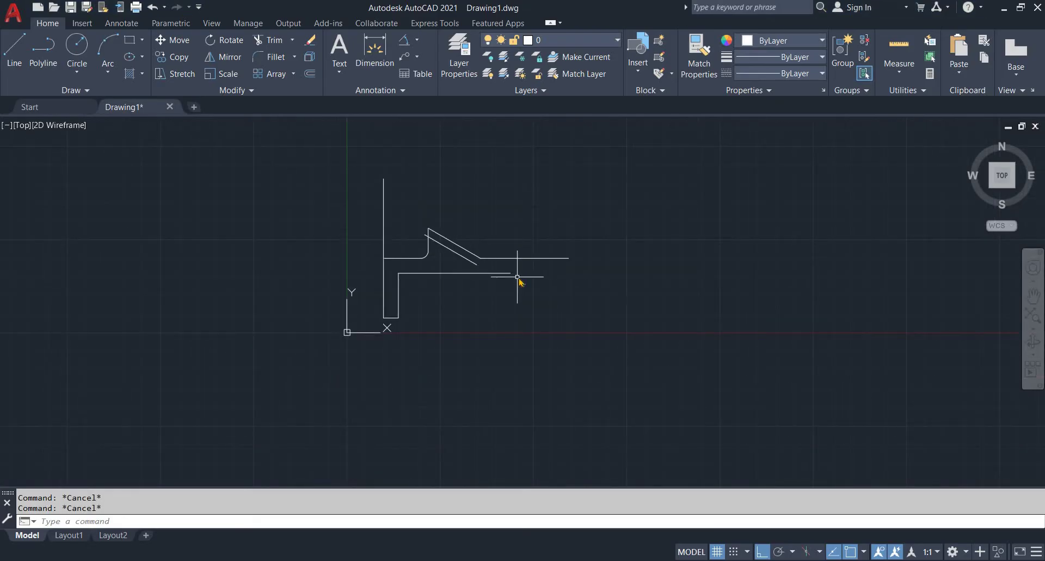
type("l")
key("Return")
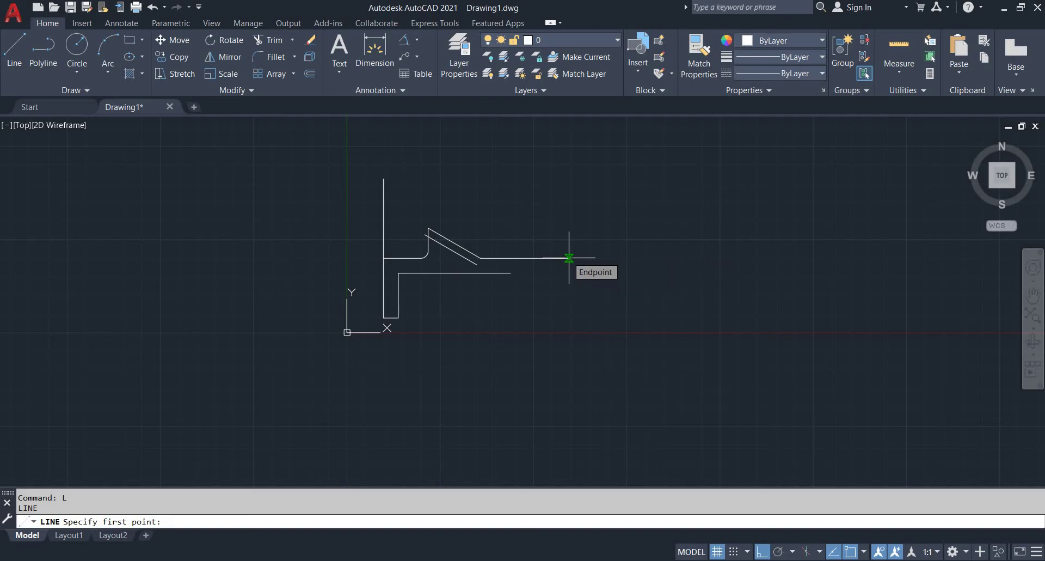
key("alt+Tab")
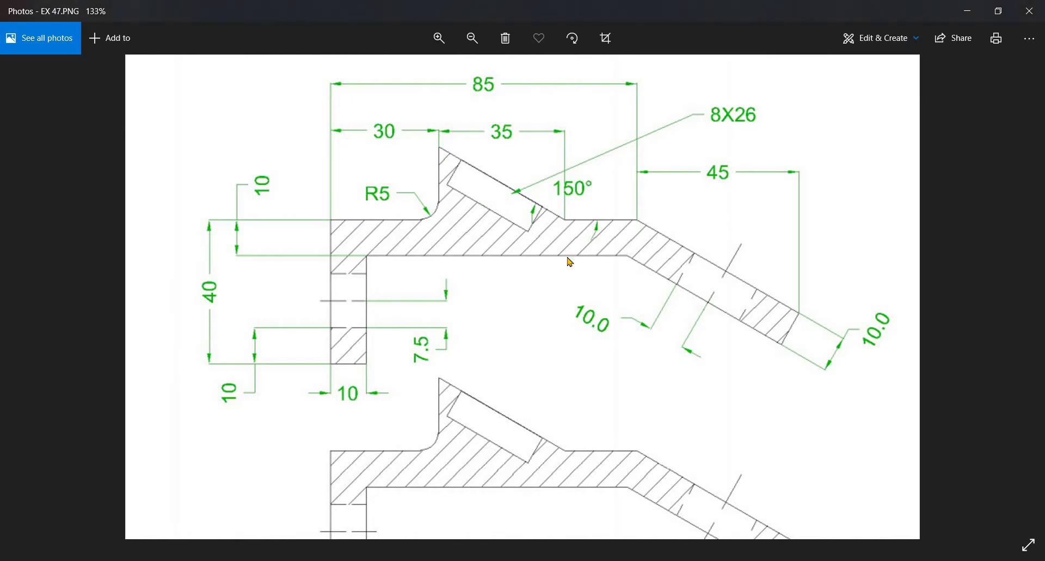
key("alt+Tab")
key("Escape")
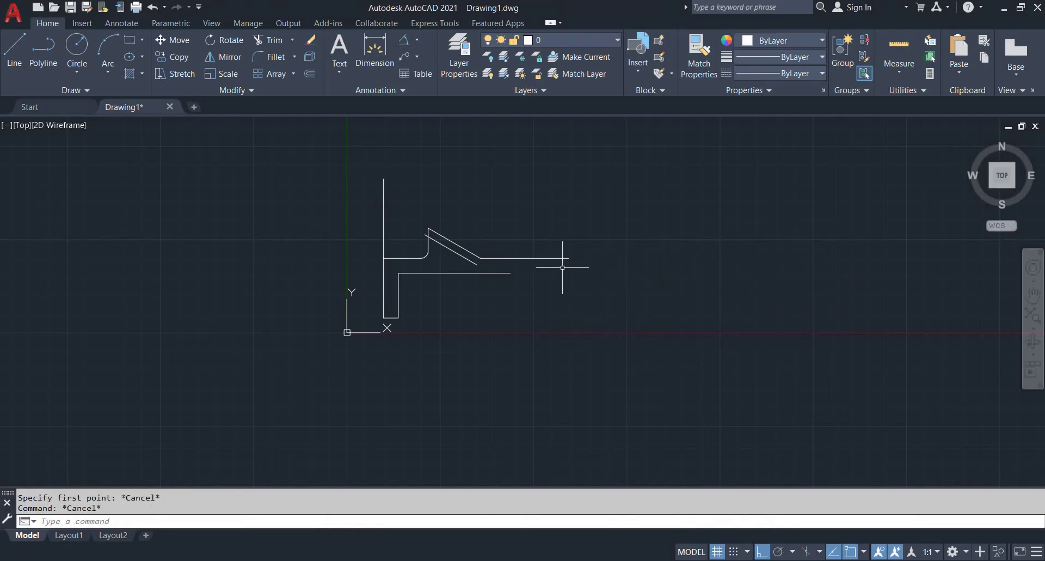
Step: Draw a second horizontal line to the right from the end of the upper horizontal edge
scroll(566, 239, "up", 3)
type("l")
key("Return")
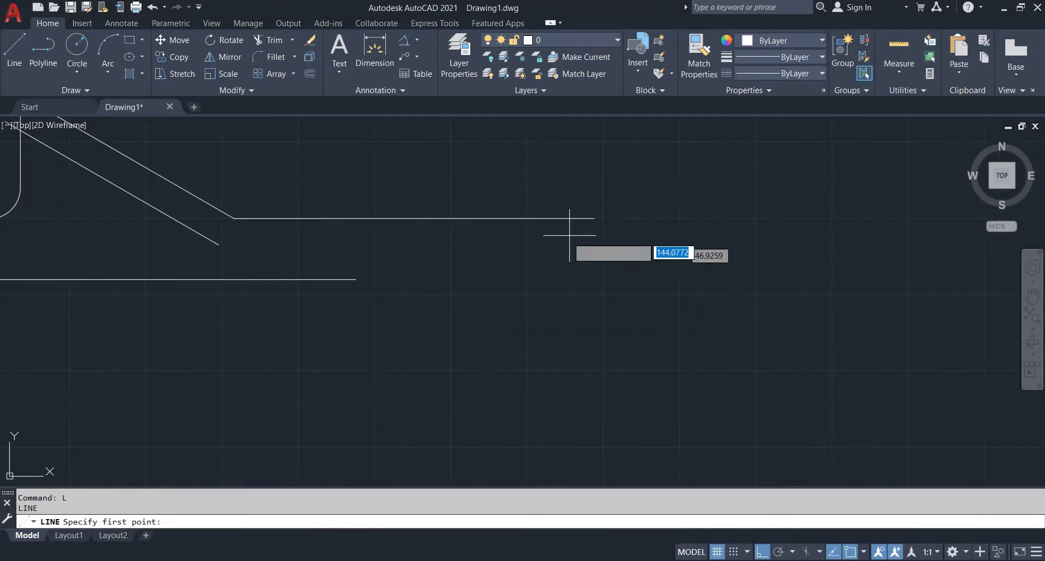
left_click(594, 218)
scroll(773, 256, "down", 4)
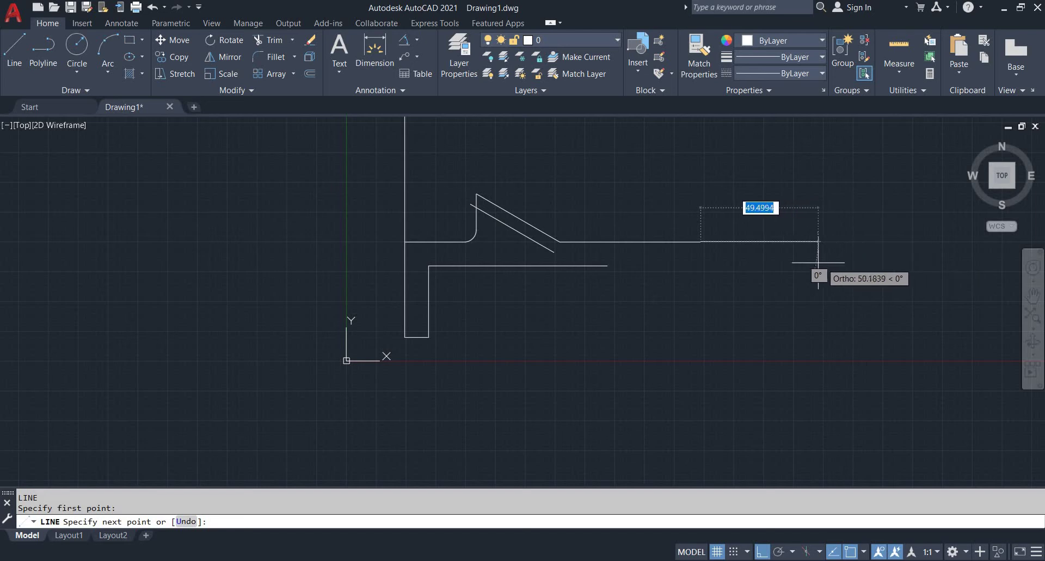
left_click(797, 261)
key("Escape")
left_click(752, 267)
left_click(722, 217)
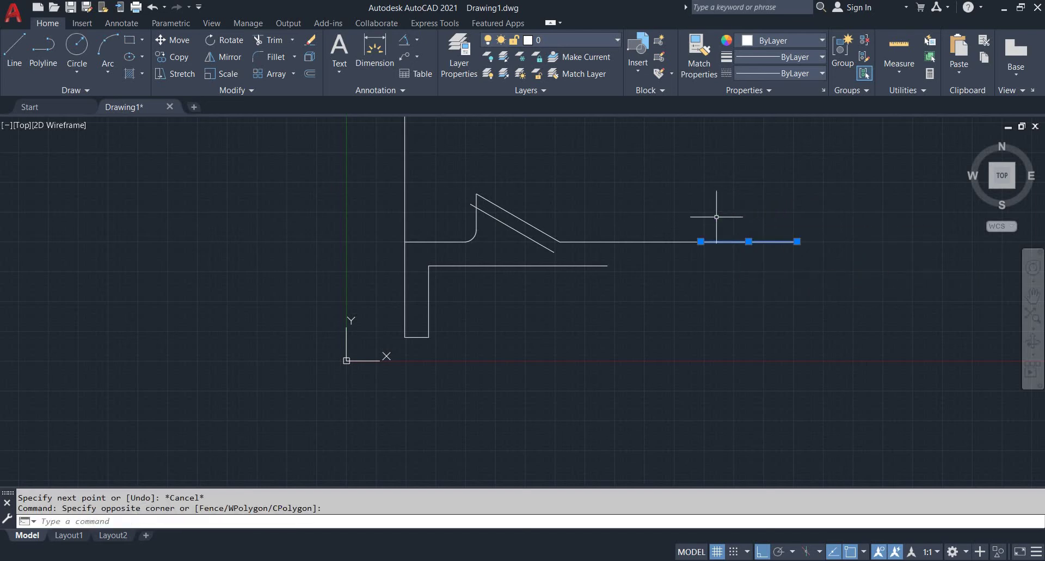
key("Escape")
Step: Draw a vertical line upward from the junction of the two upper horizontal lines
middle_click_drag(708, 216, 689, 277)
type("l")
key("Return")
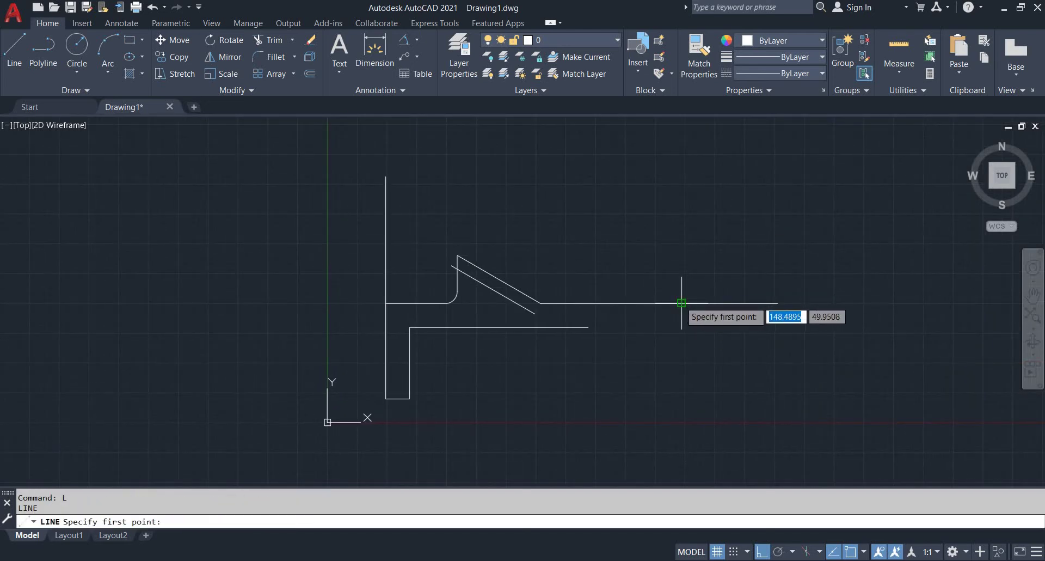
left_click(682, 304)
left_click(680, 202)
key("Escape")
Step: Offset the new vertical line 45 mm to the right
type("o")
key("Return")
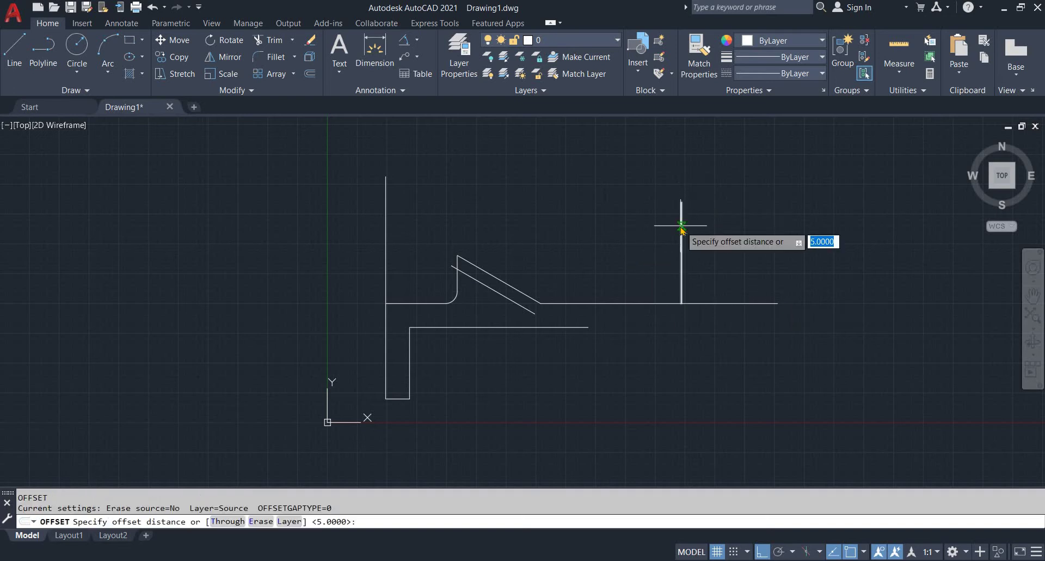
type("45")
key("Return")
left_click(680, 255)
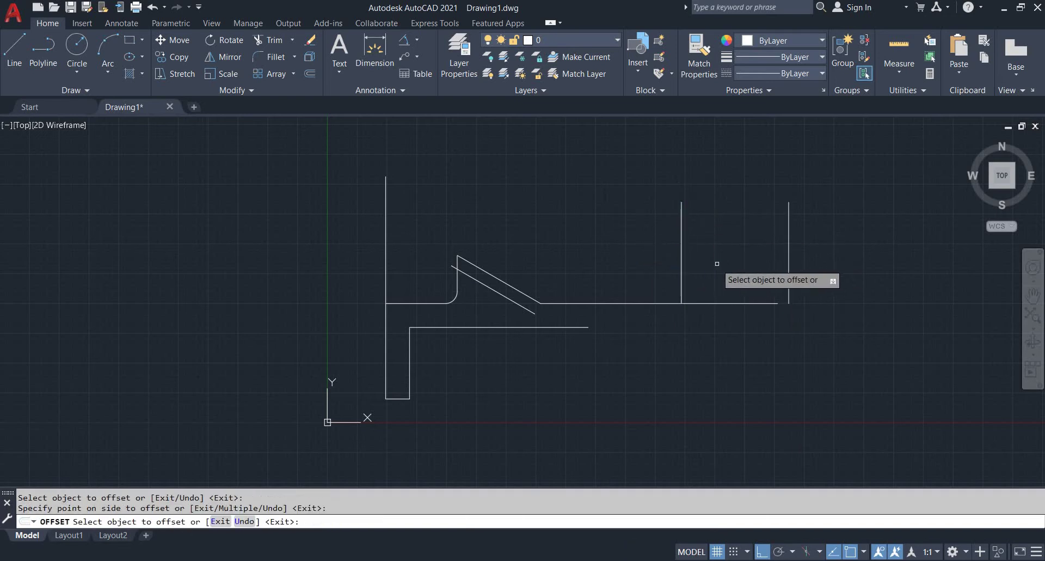
left_click(719, 296)
key("Escape")
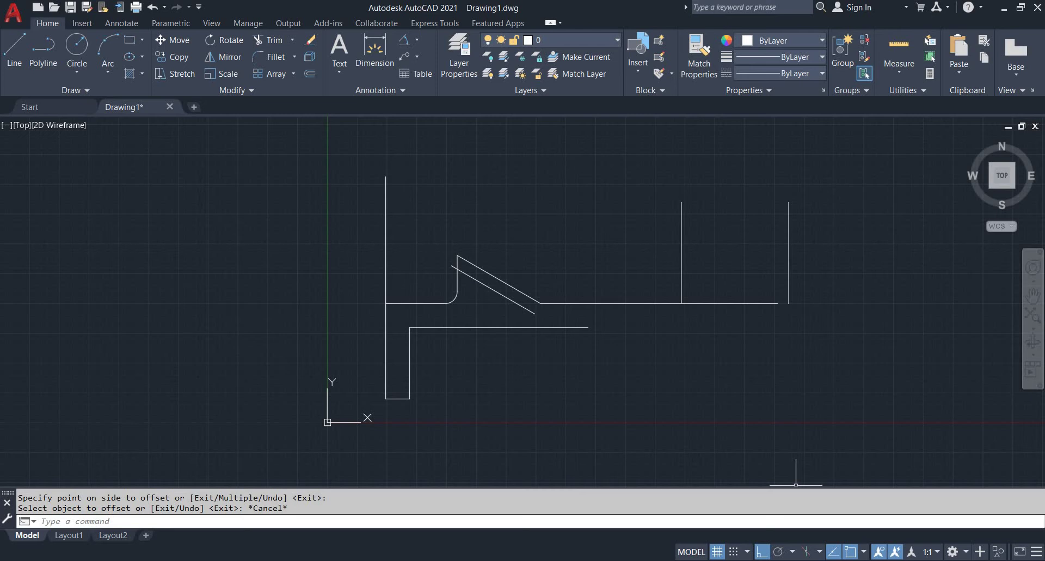
Step: Check the left leg in the reference image and offset its bottom edge 10 mm upward
key("alt+Tab")
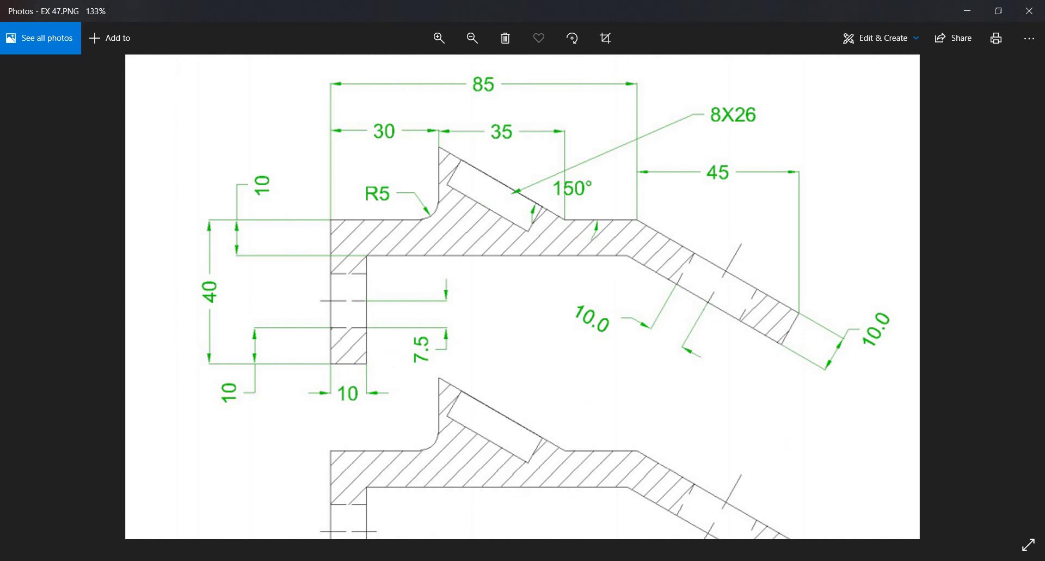
key("alt+Tab")
scroll(393, 362, "down", 2)
key("Escape")
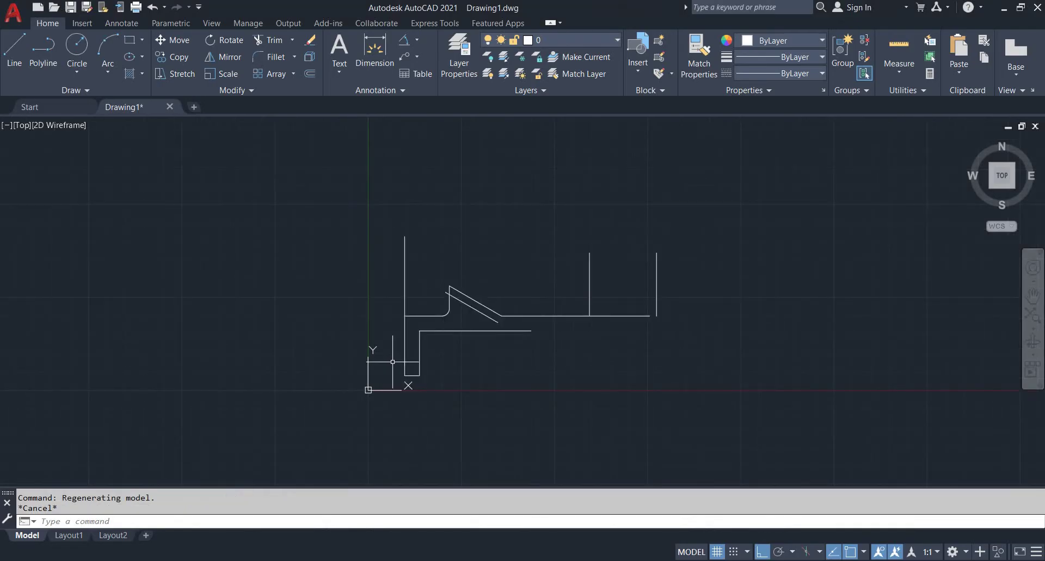
key("Escape")
type("o")
key("Return")
type("10")
key("Return")
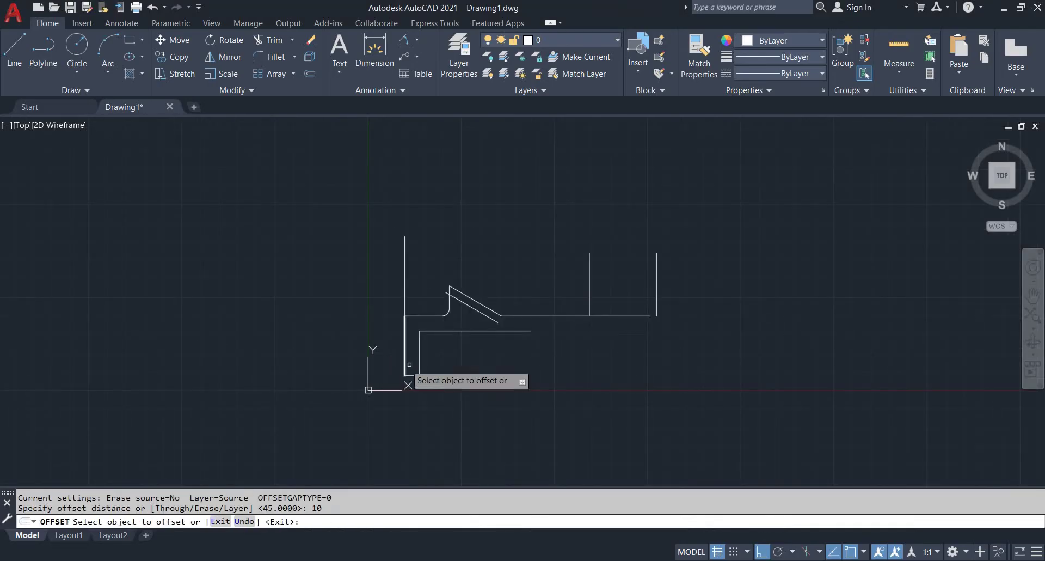
scroll(419, 364, "up", 6)
left_click(400, 405)
left_click(412, 336)
key("Escape")
scroll(417, 333, "down", 6)
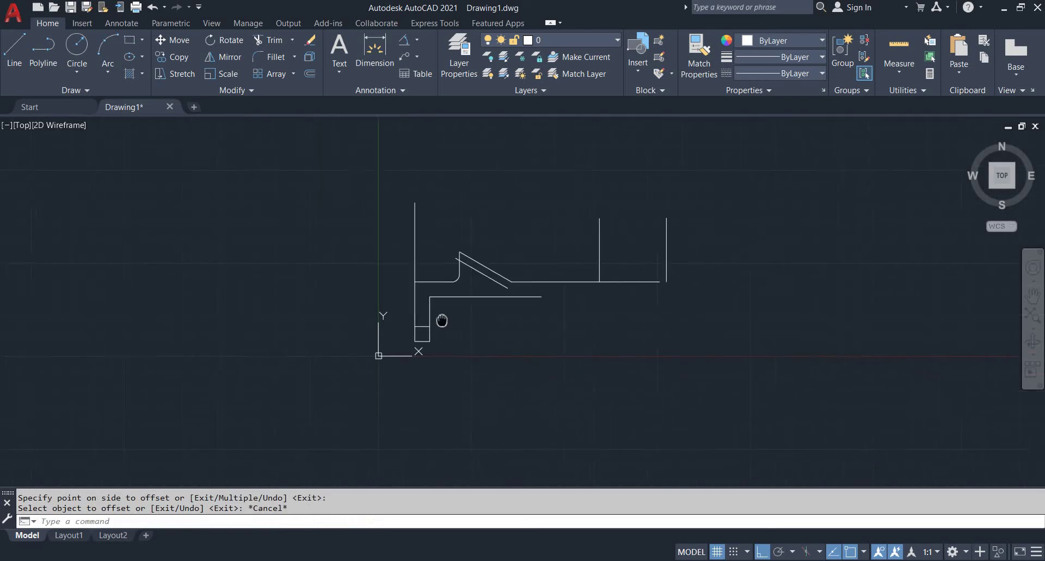
Step: Fillet the leg's offset horizontal line with the far right vertical line at radius 0 so they meet in a sharp corner
key("Escape")
scroll(385, 348, "up", 4)
scroll(388, 348, "down", 4)
middle_click_drag(404, 349, 403, 343)
key("Escape")
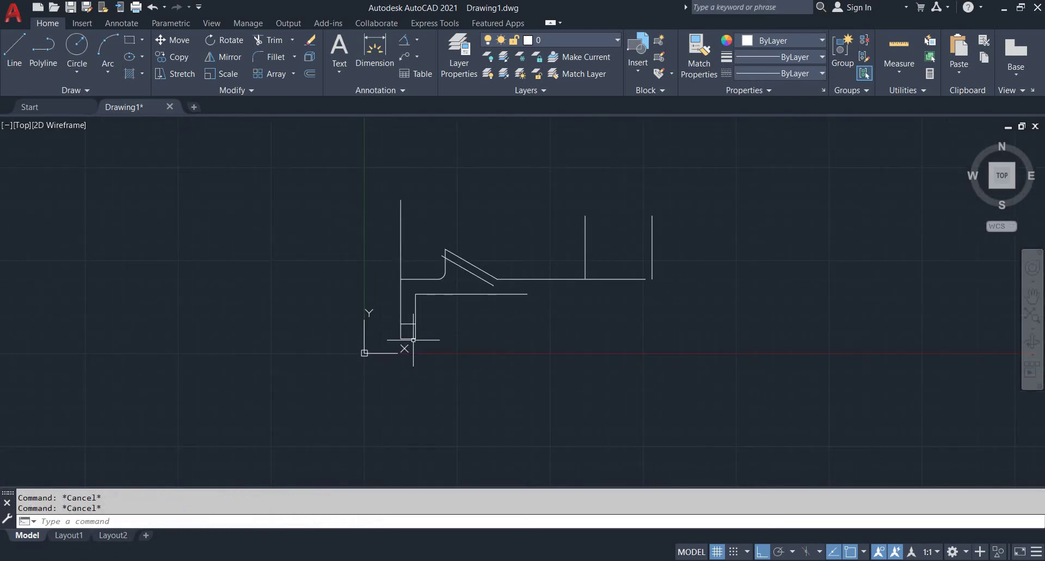
type("f")
key("Return")
type("r")
key("Return")
type("0")
key("Return")
scroll(415, 340, "up", 6)
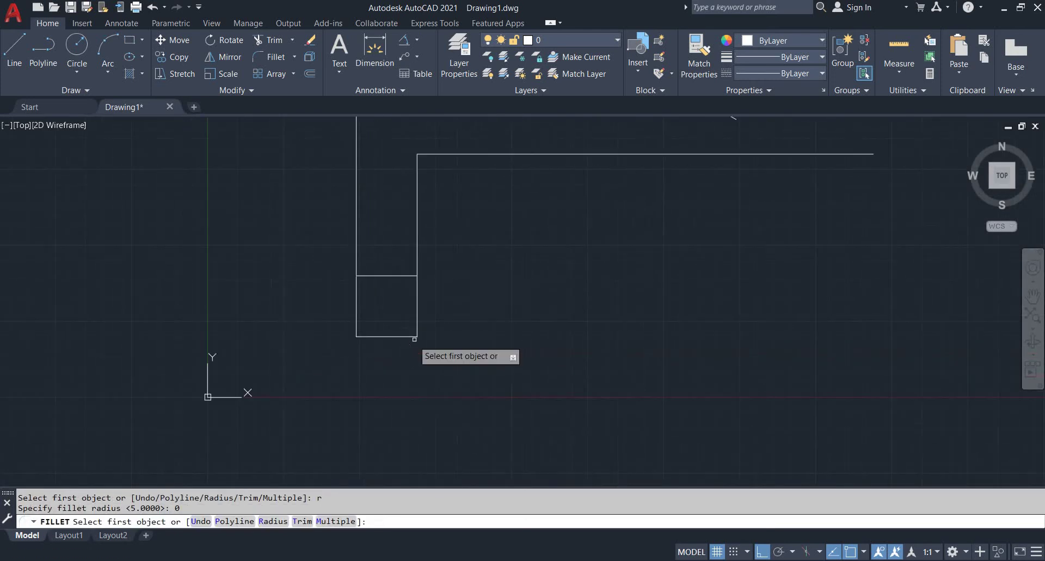
left_click(405, 276)
scroll(442, 317, "down", 4)
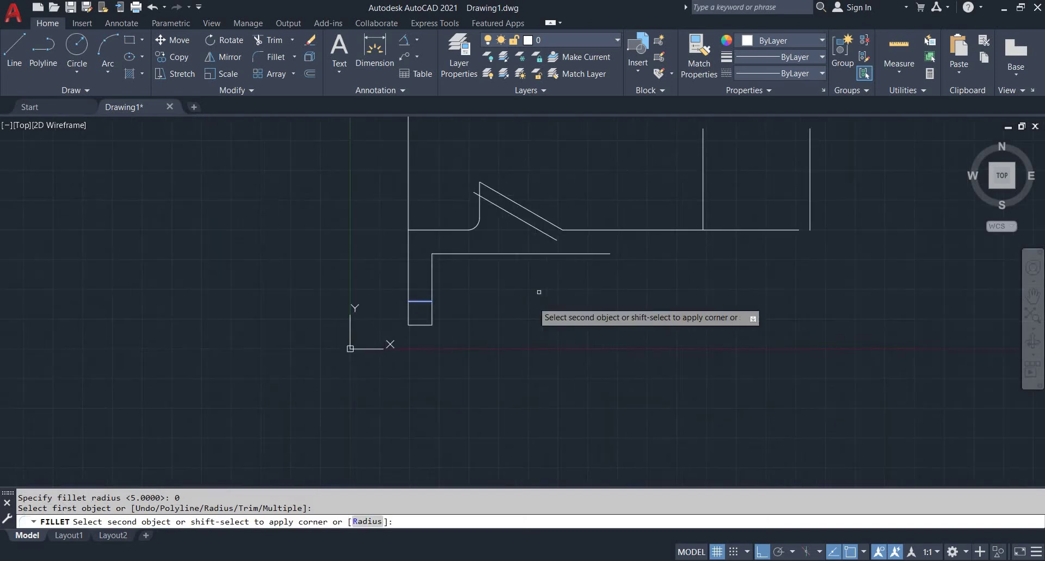
left_click(811, 183)
key("Escape")
Step: Erase the two upper horizontal line segments running from the sloped rib's lower end toward the far right vertical line
middle_click_drag(673, 274, 654, 241)
key("Escape")
middle_click_drag(708, 216, 688, 250)
left_click(726, 251)
left_click(704, 218)
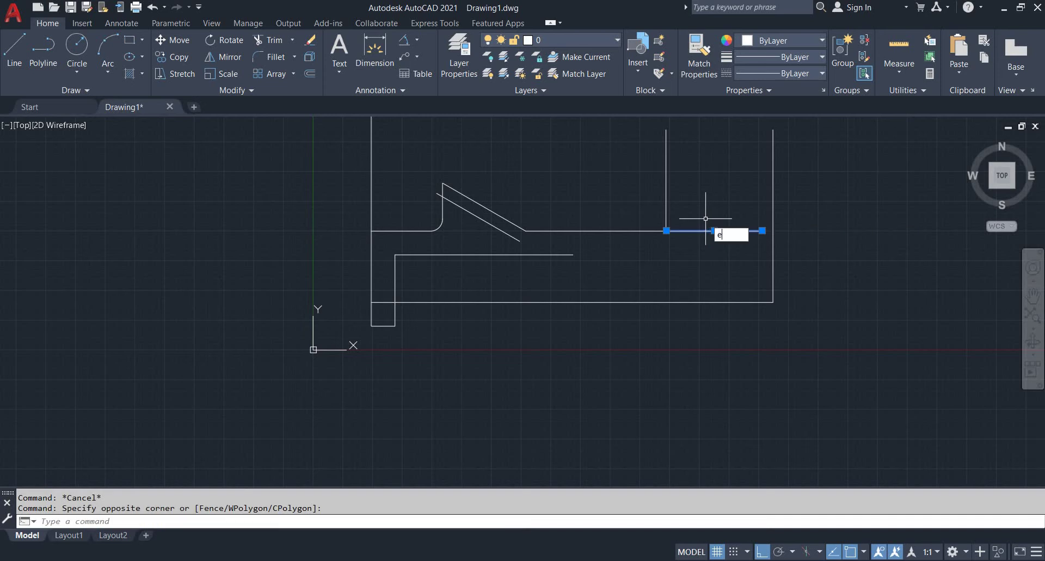
key("Escape")
key("Escape")
left_click(645, 251)
left_click(645, 218)
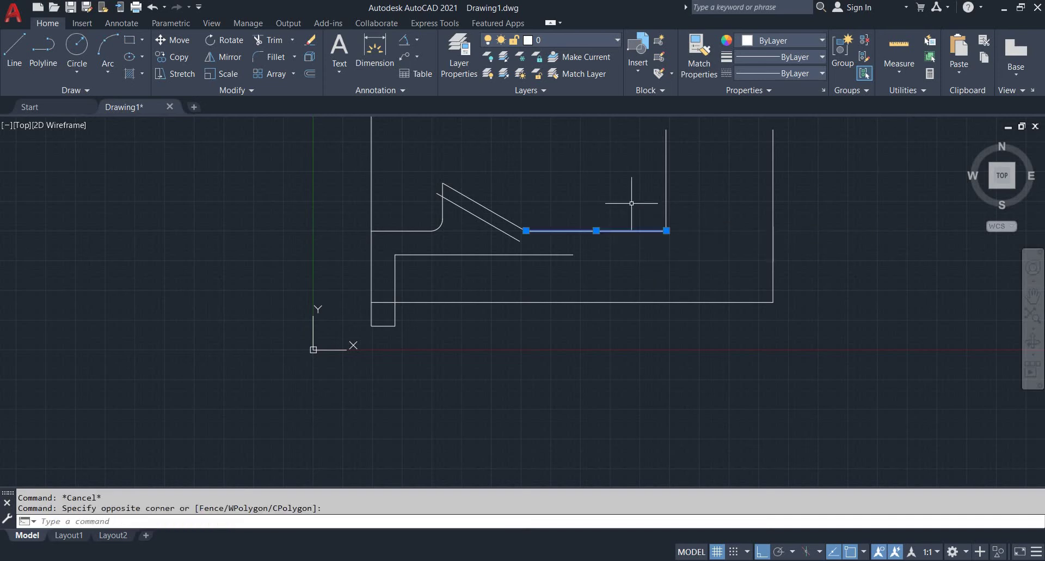
type("e")
key("Return")
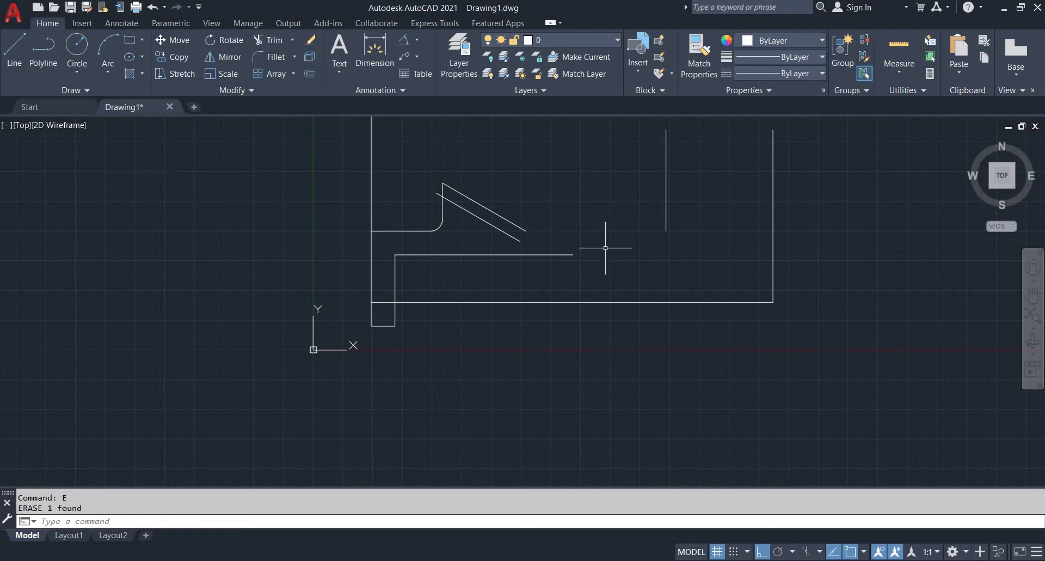
Step: Draw a short vertical line upward from the right end of the lower horizontal line, past the upper line's level
type("l")
key("Return")
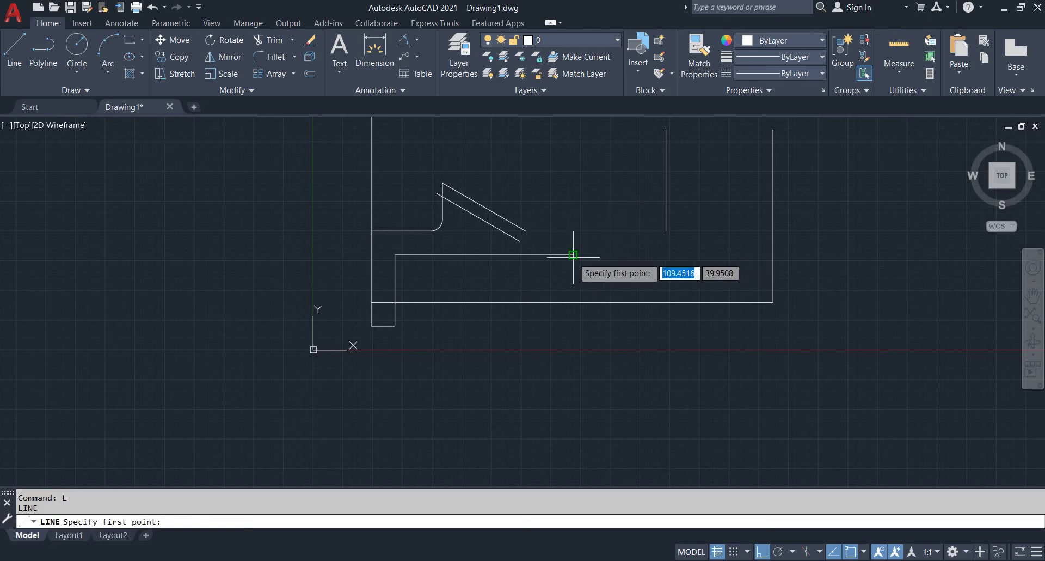
left_click(573, 255)
left_click(574, 228)
key("Escape")
key("Escape")
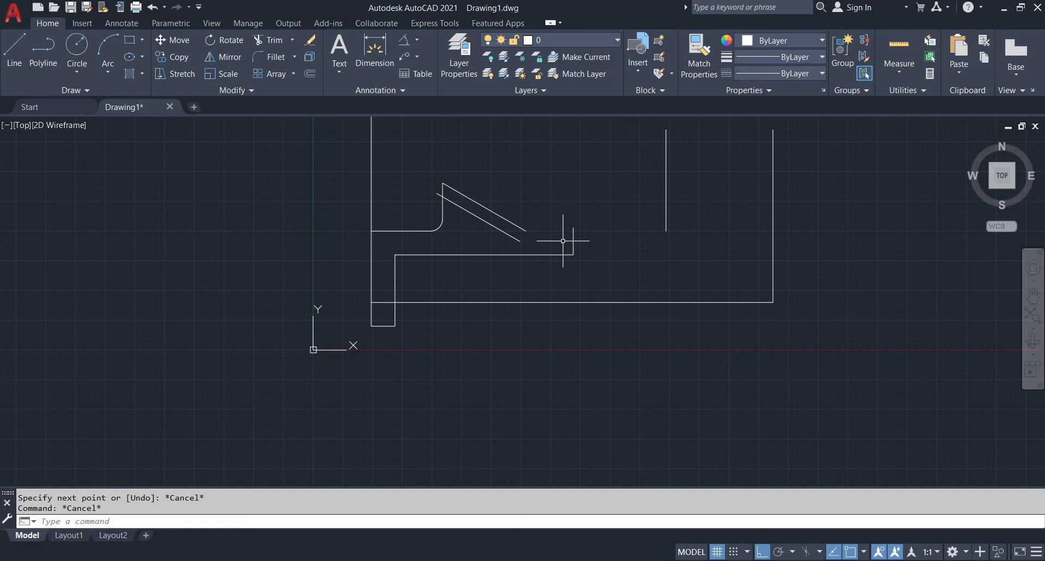
Step: Draw a horizontal line from the rib's outer sloped line end to the lower end of the inner vertical line
type("l")
key("Return")
left_click(526, 231)
left_click(667, 231)
key("Escape")
key("Escape")
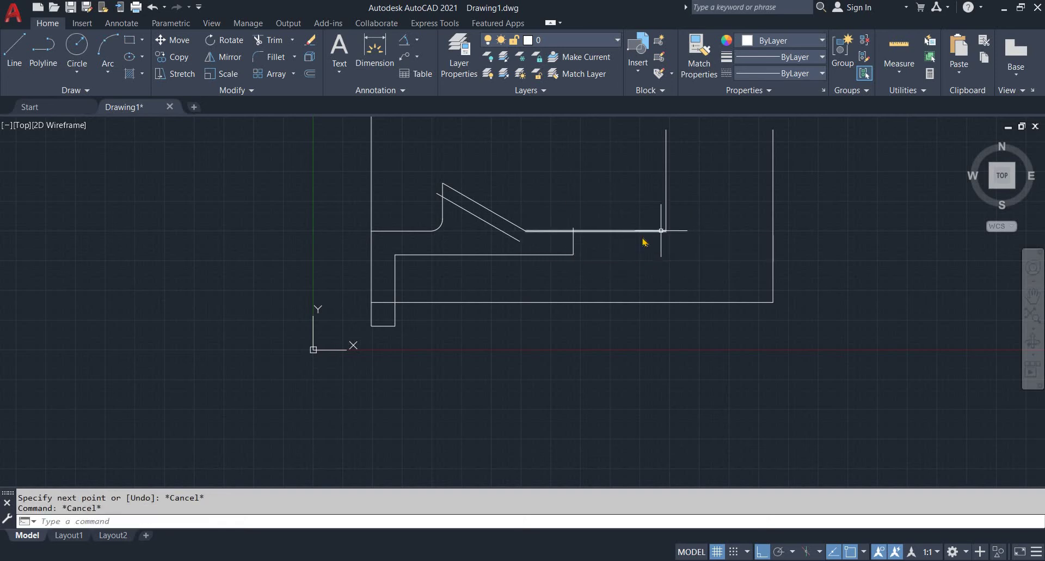
Step: Trim the new horizontal line beyond the short vertical line and the vertical stub sticking up above their corner
type("tr")
key("Return")
left_click_drag(603, 207, 600, 262)
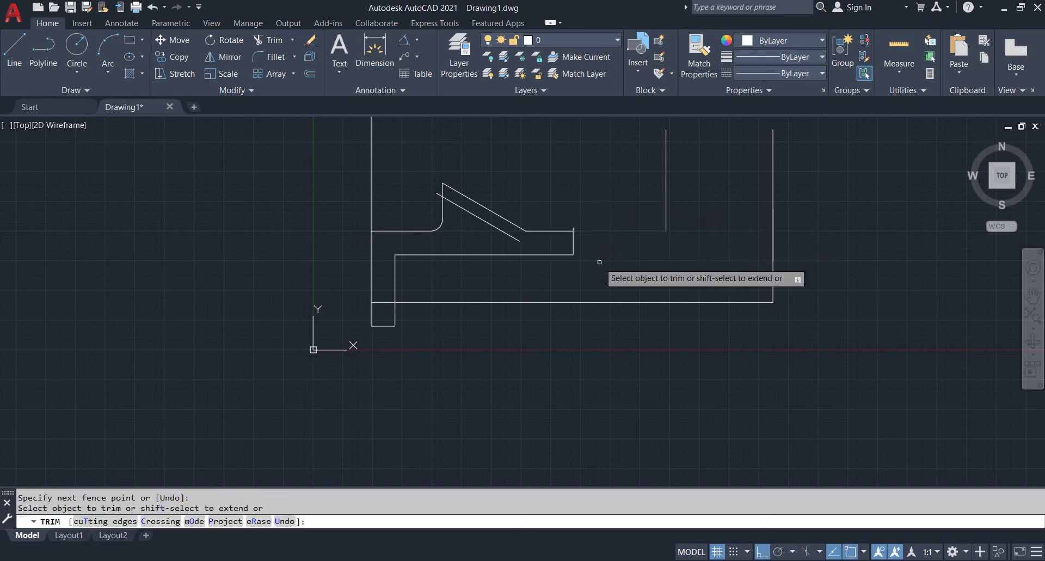
key("Escape")
scroll(567, 229, "up", 6)
type("tr")
key("Return")
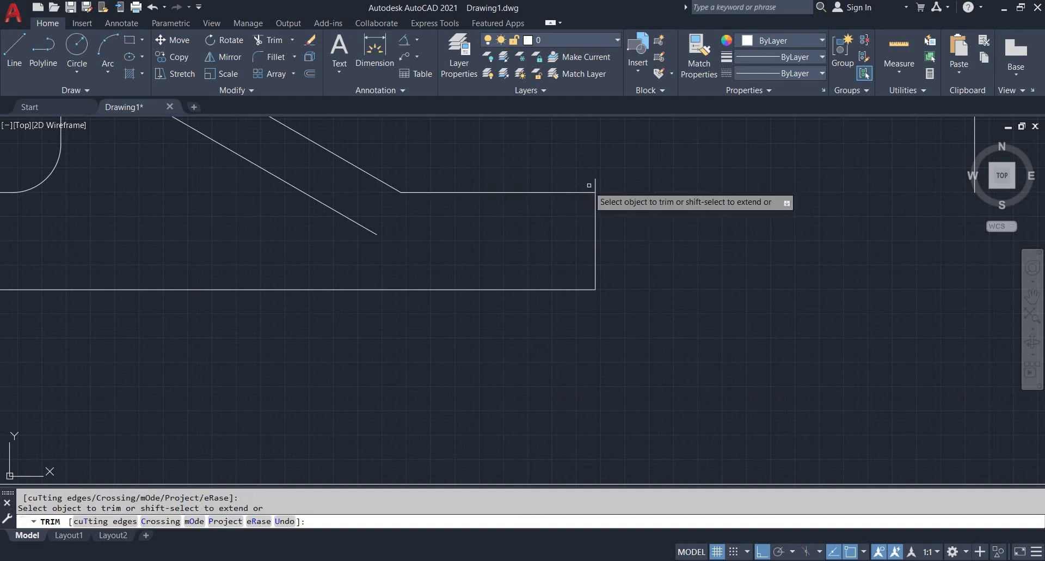
key("Escape")
scroll(623, 225, "down", 4)
Step: Offset the short vertical end line 45 mm to the right
type("o")
key("Return")
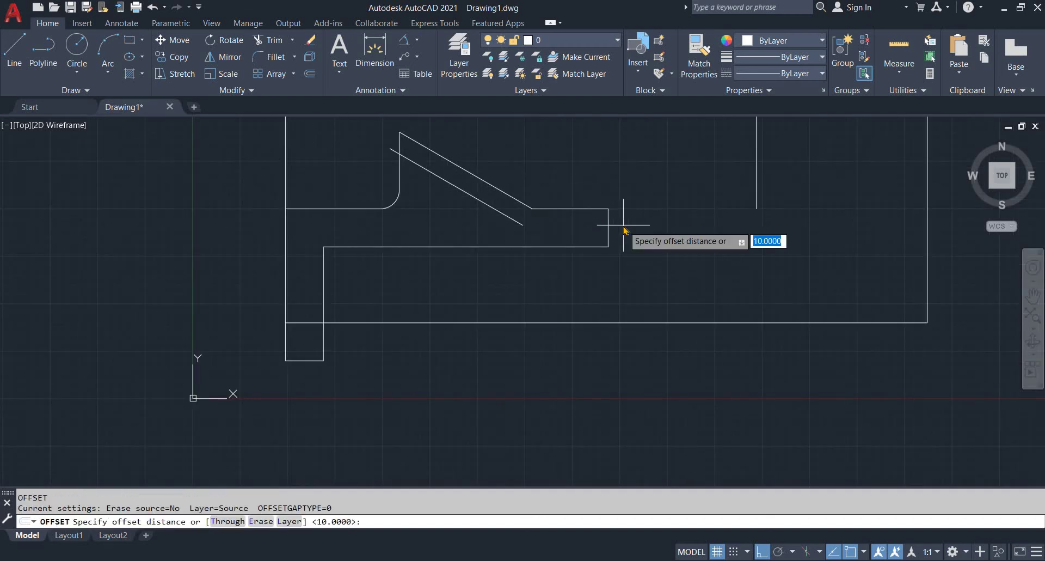
type("45")
key("Return")
left_click(603, 222)
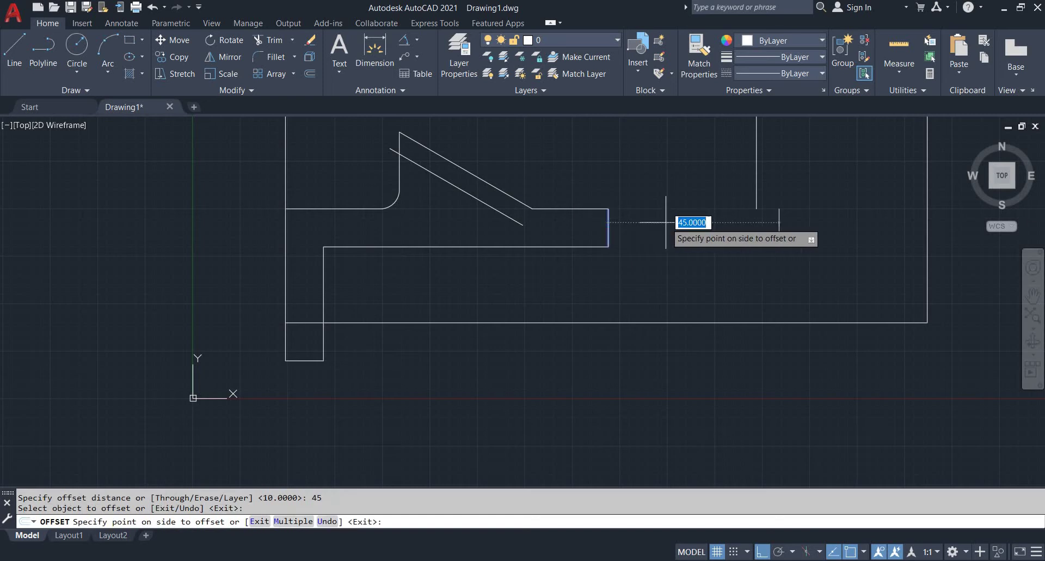
key("Escape")
key("Return")
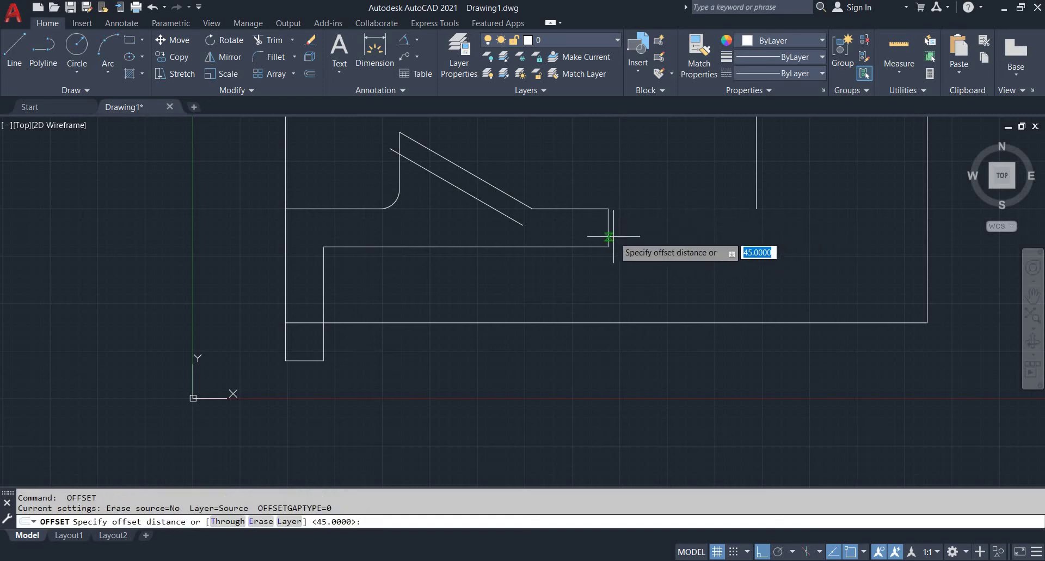
key("Return")
left_click(608, 226)
left_click(783, 239)
key("Escape")
Step: Extend the offset vertical line down to the long lower horizontal line
type("ex")
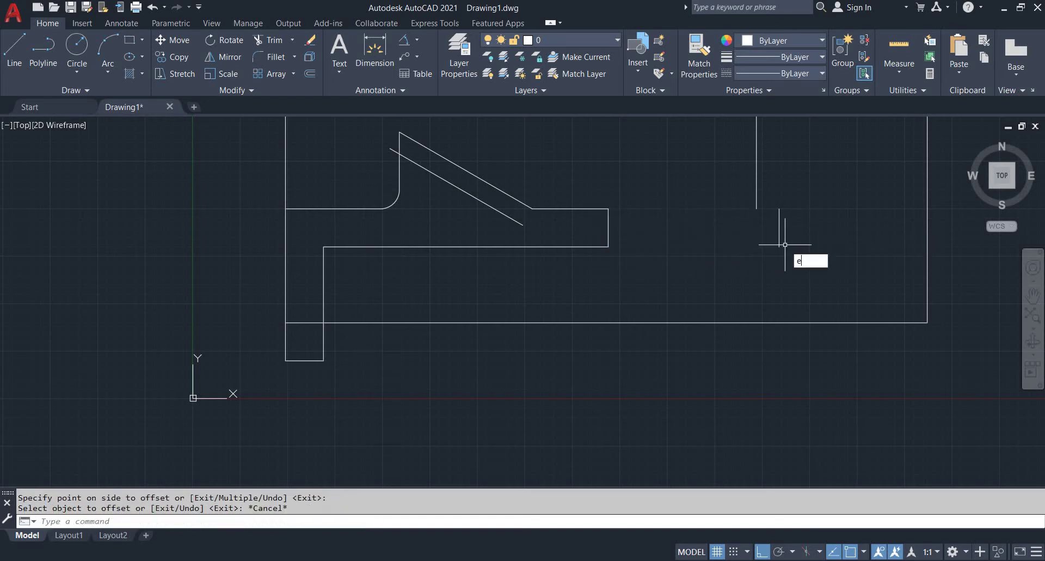
key("Return")
left_click(779, 229)
key("Escape")
Step: Erase the old inner vertical line just above and to the left of the extended line
left_click(768, 191)
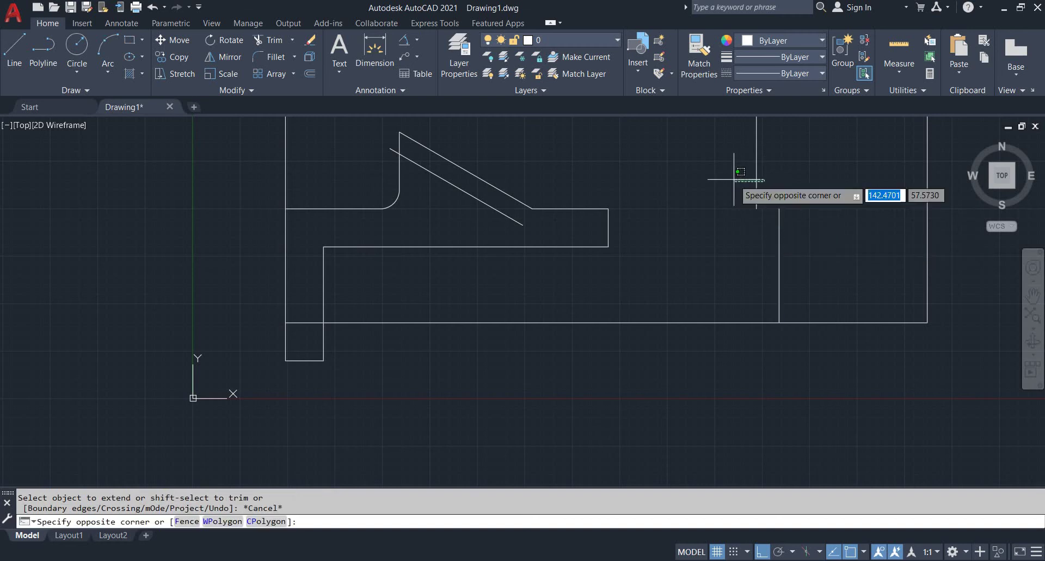
left_click(733, 178)
type("e")
key("Return")
Step: Fillet the long lower horizontal line with the extended vertical line at radius 0 to form a sharp corner
scroll(757, 192, "down", 4)
middle_click_drag(757, 189, 744, 216)
key("Escape")
type("f")
key("Return")
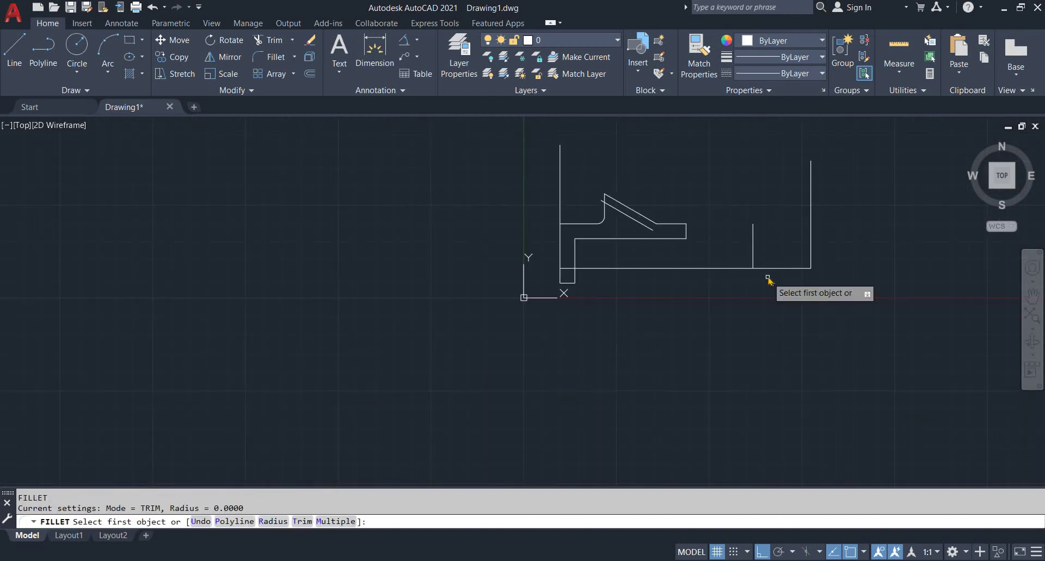
type("r")
key("Return")
type("0")
key("Return")
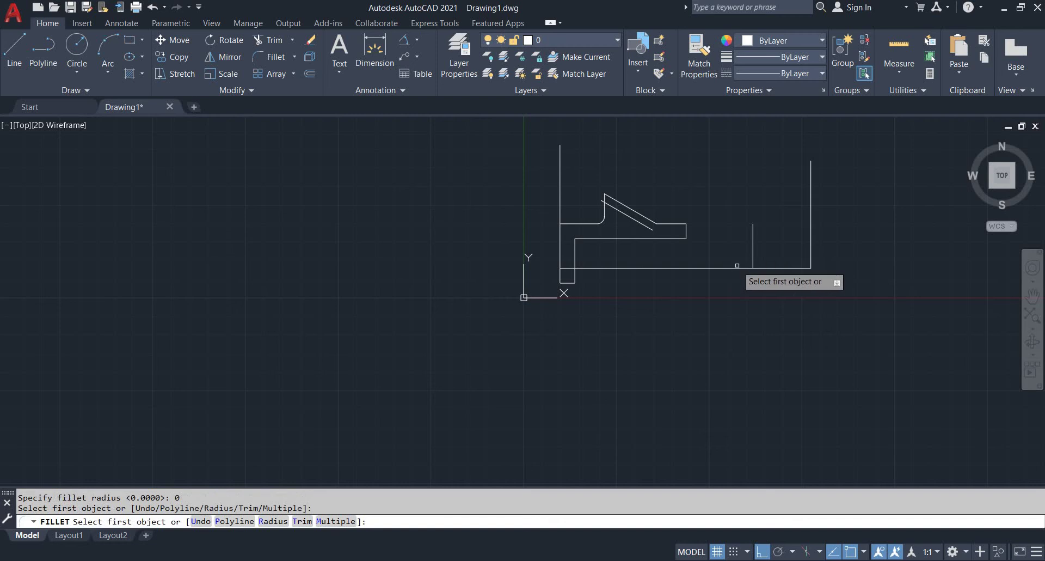
left_click(726, 265)
left_click(742, 268)
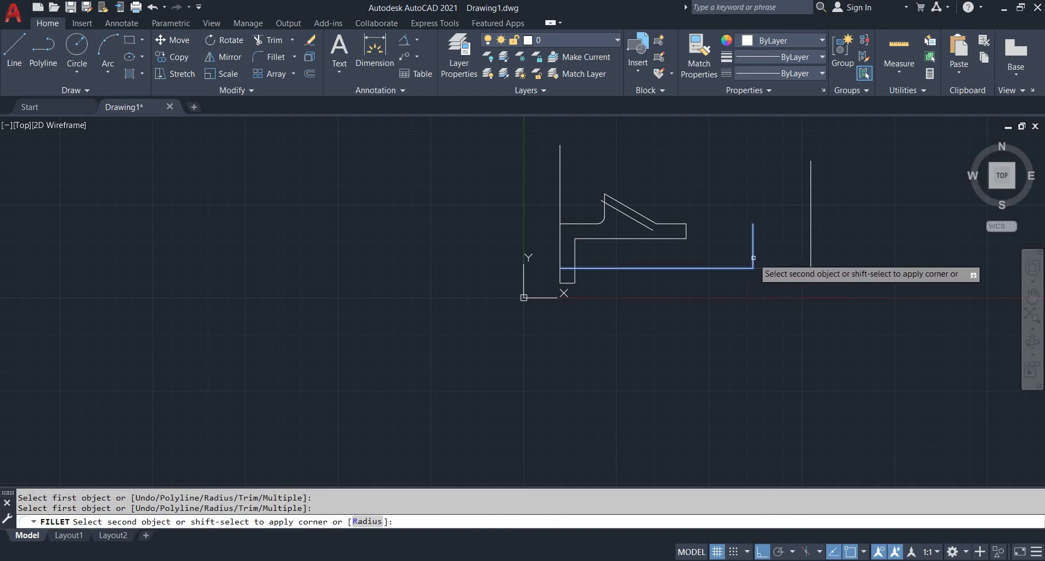
left_click(753, 242)
key("Escape")
Step: Erase the leftover far right vertical line
left_click(889, 289)
left_click(795, 187)
type("e")
key("Return")
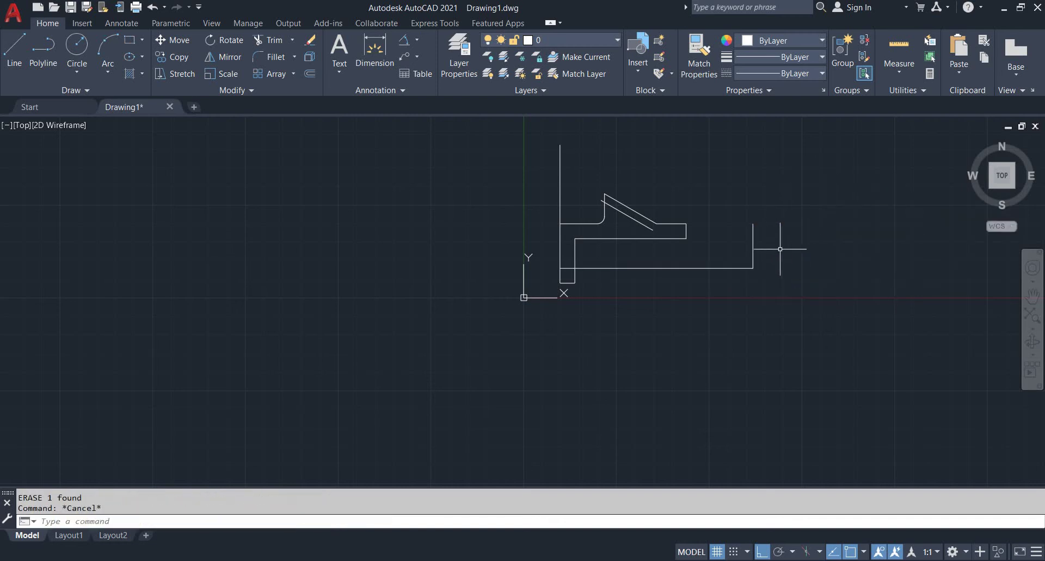
Step: Switch to the EX 47 reference image in Photos
key("alt+Tab")
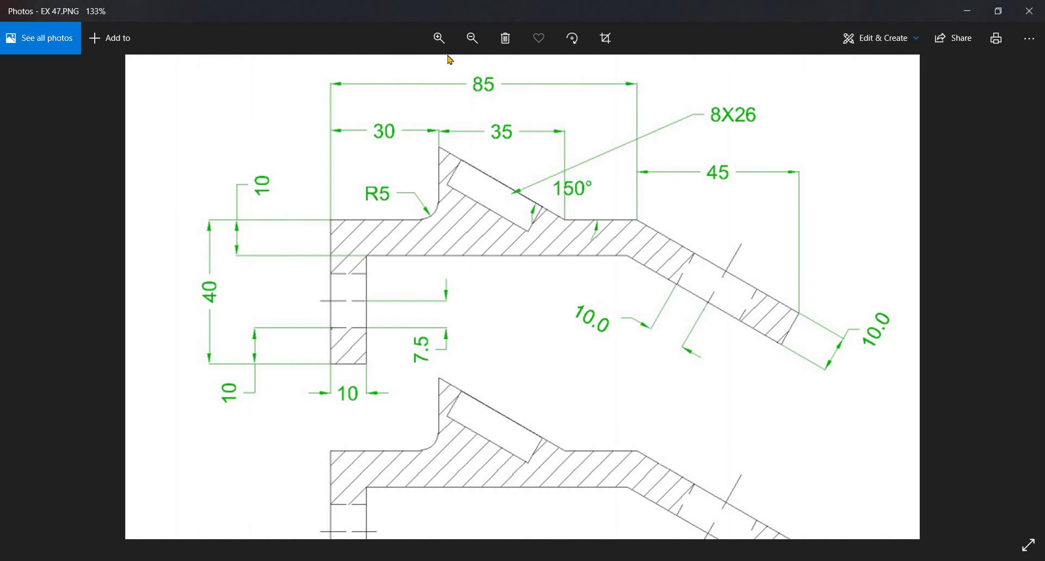
left_click(894, 46)
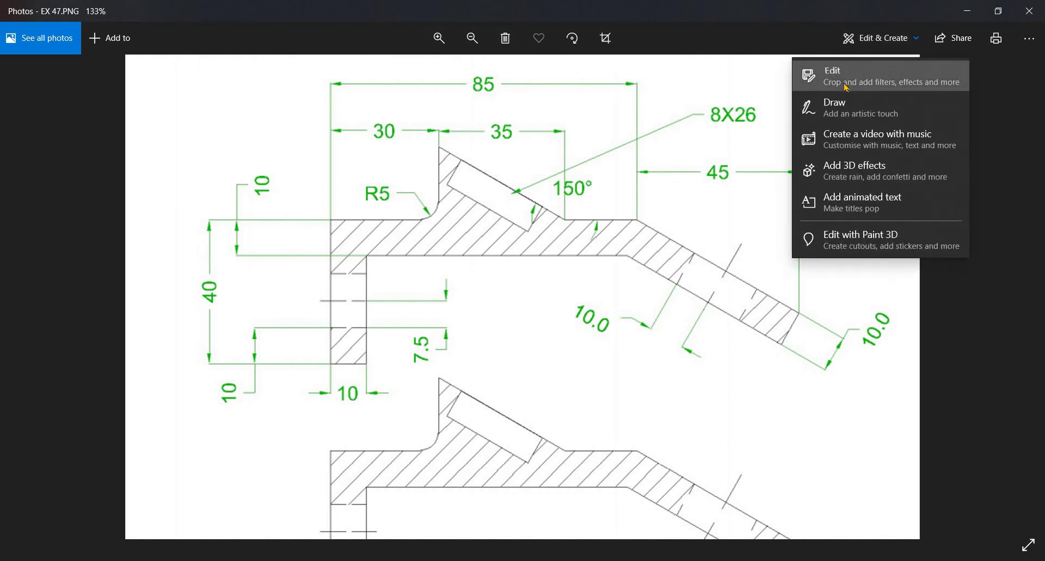
left_click(435, 338)
scroll(435, 338, "down", 1)
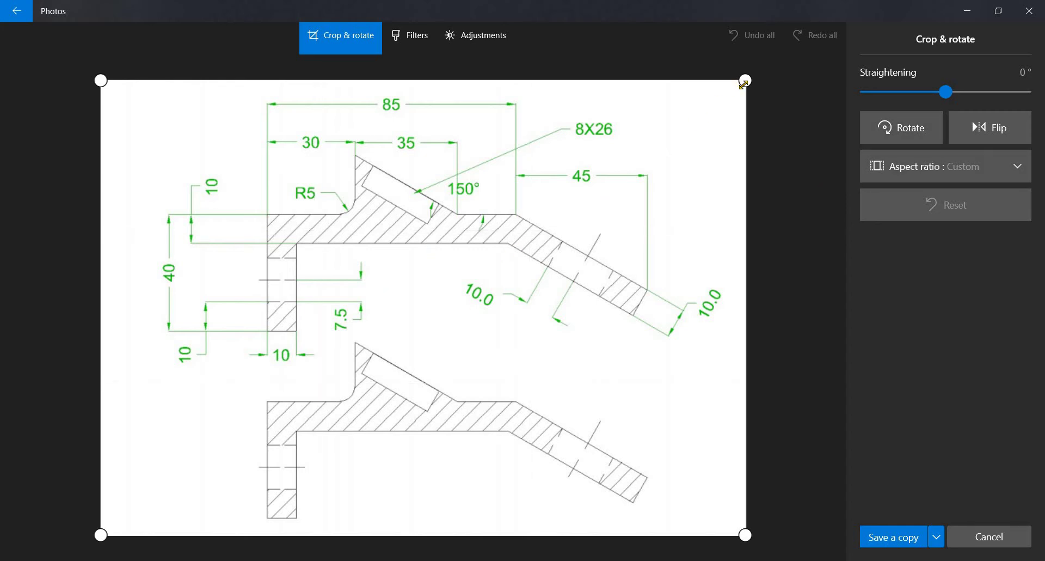
left_click_drag(729, 134, 790, 189)
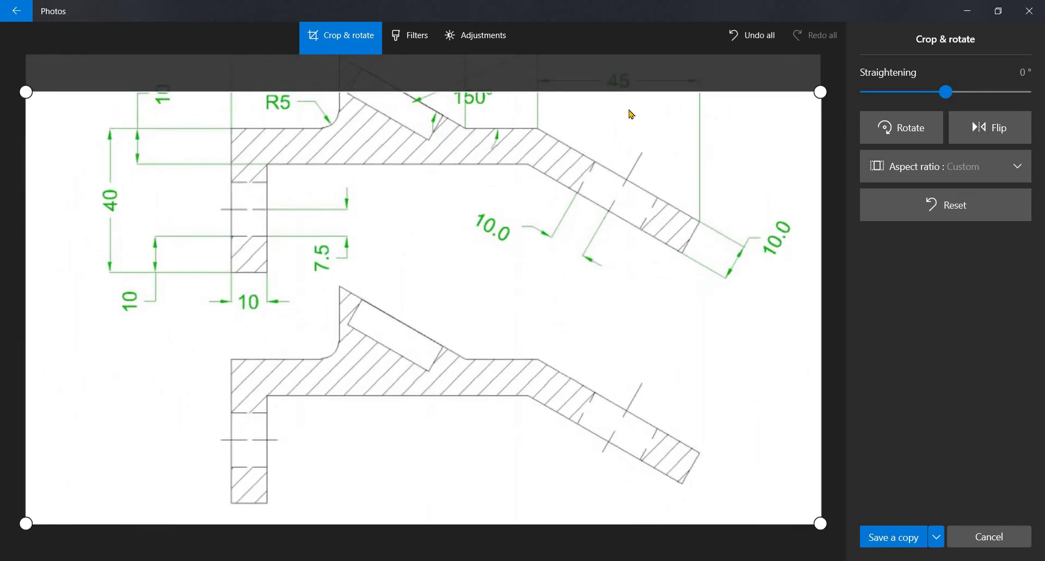
left_click(1001, 537)
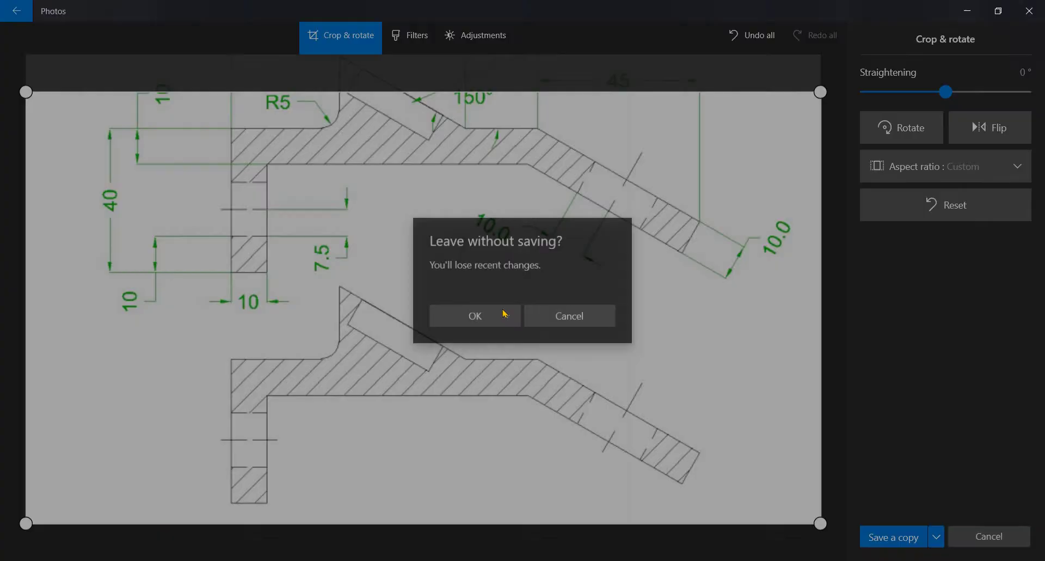
left_click(490, 316)
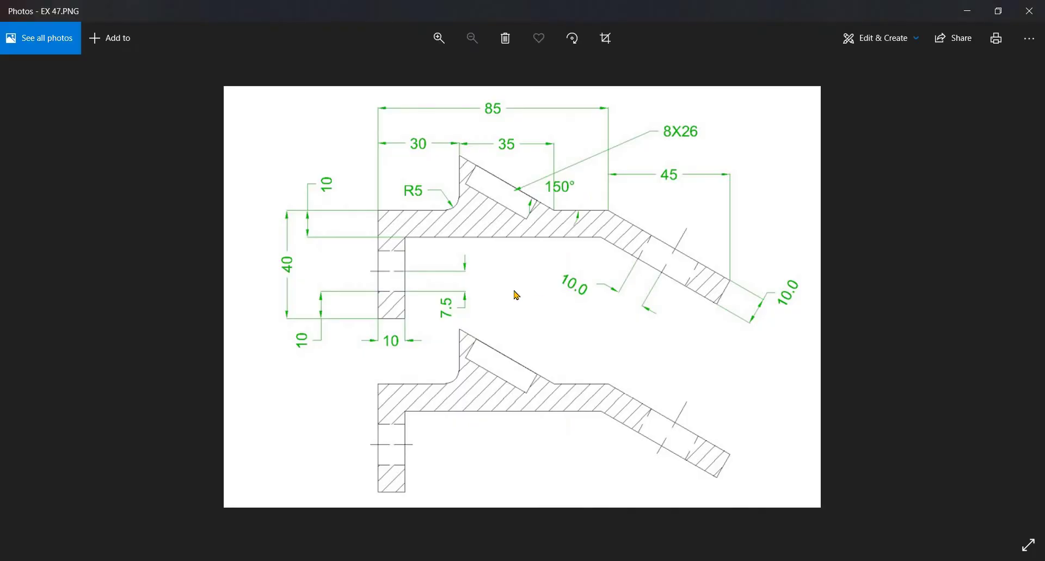
Step: Examine the bracket's angled arm and its dimensions in the reference image, and return to the AutoCAD drawing
scroll(504, 283, "up", 5)
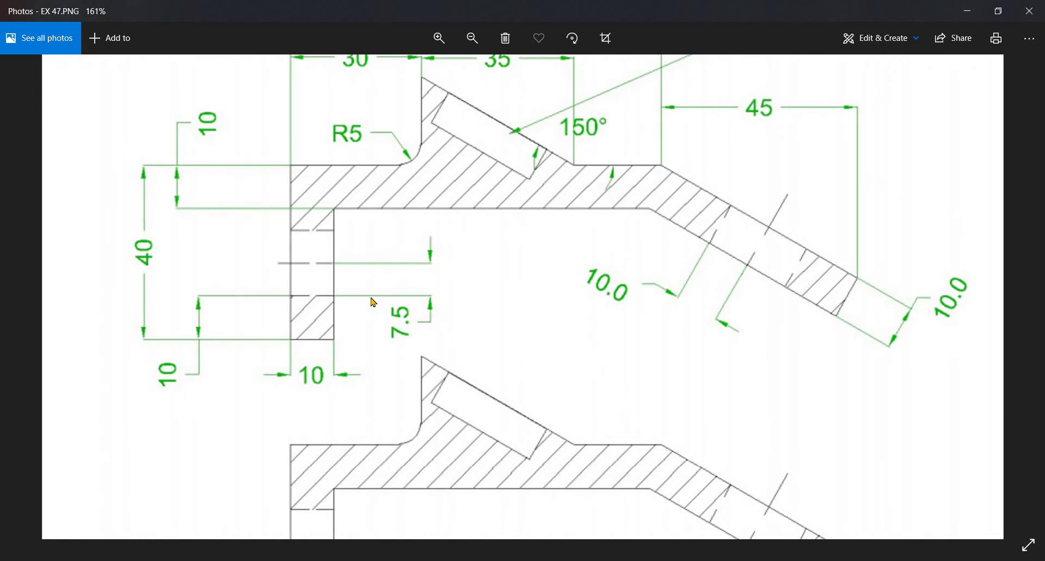
scroll(365, 298, "down", 2)
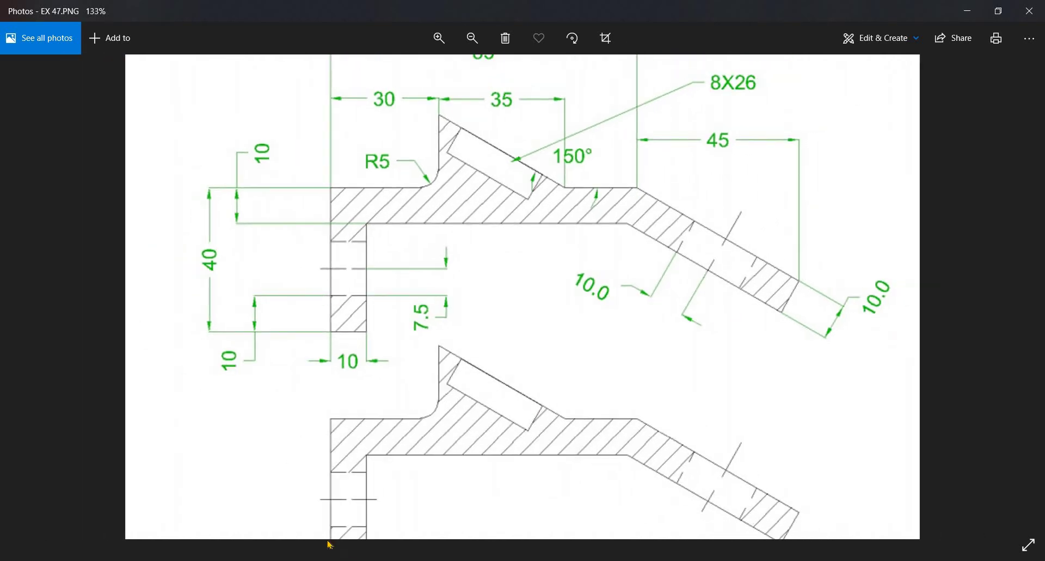
key("alt+Tab")
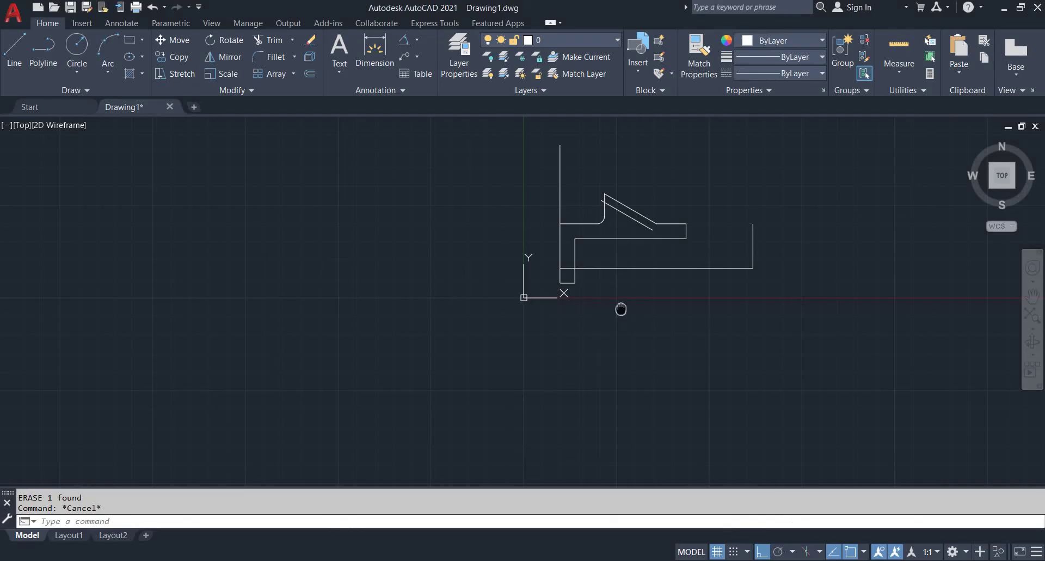
Step: Draw a sloped line from the lower right corner to the midpoint of the short vertical end line
middle_click_drag(621, 309, 552, 322)
scroll(657, 281, "up", 5)
middle_click_drag(657, 281, 647, 285)
type("l")
key("Return")
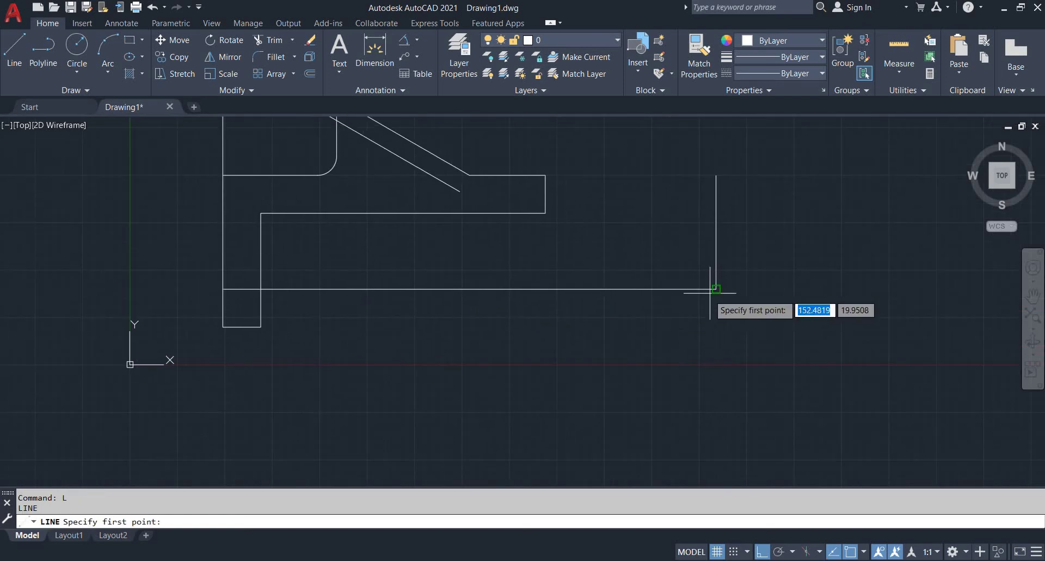
left_click(716, 288)
left_click(545, 194)
key("Escape")
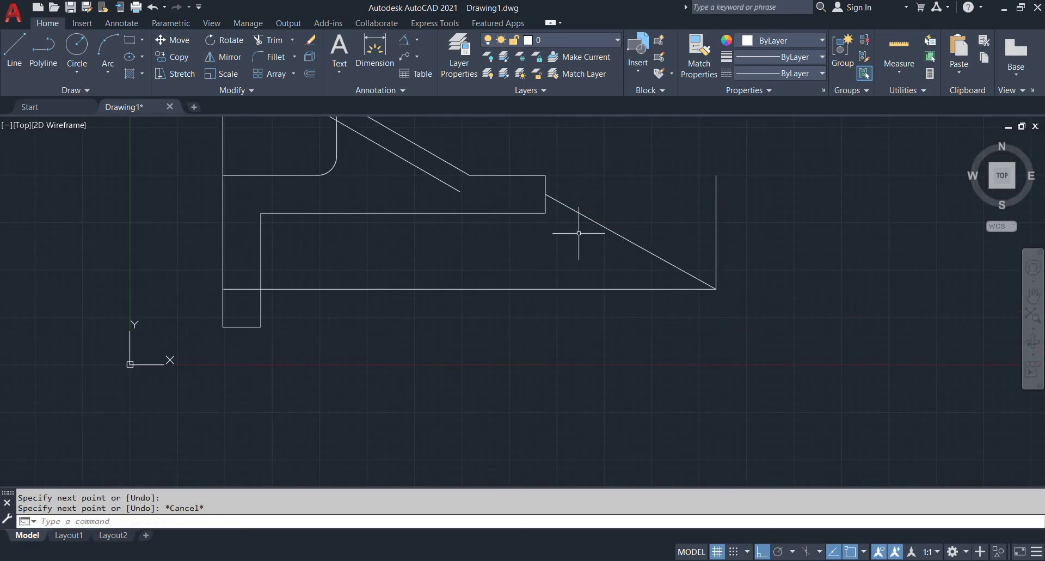
middle_click_drag(576, 229, 532, 236)
key("Escape")
key("Escape")
key("Return")
key("Return")
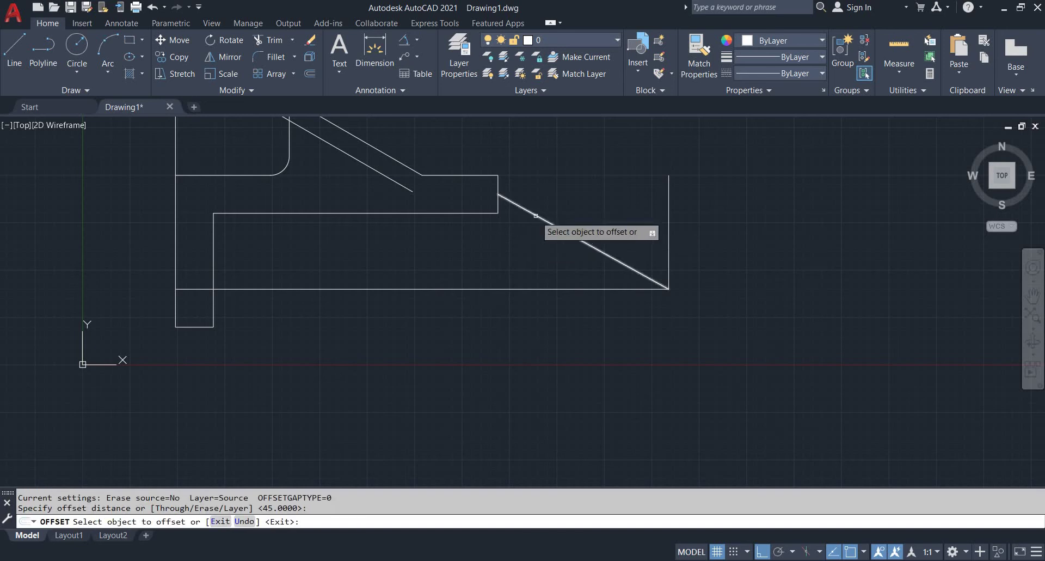
left_click(534, 215)
scroll(494, 214, "up", 2)
scroll(499, 216, "down", 2)
key("Escape")
Step: Offset the sloped arm line with the Through option so the copy passes through the short end line's lower endpoint
type("o")
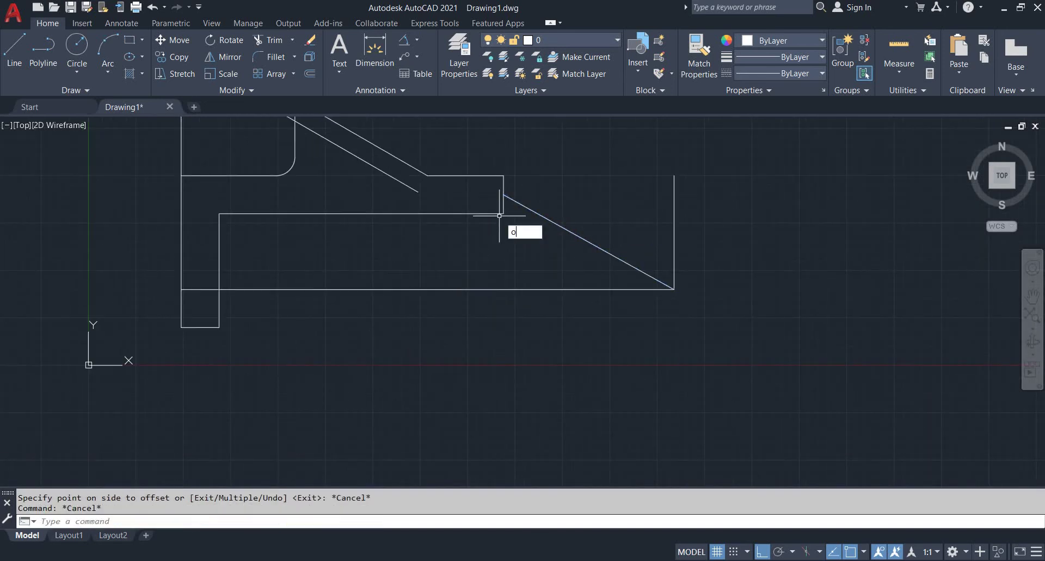
key("Return")
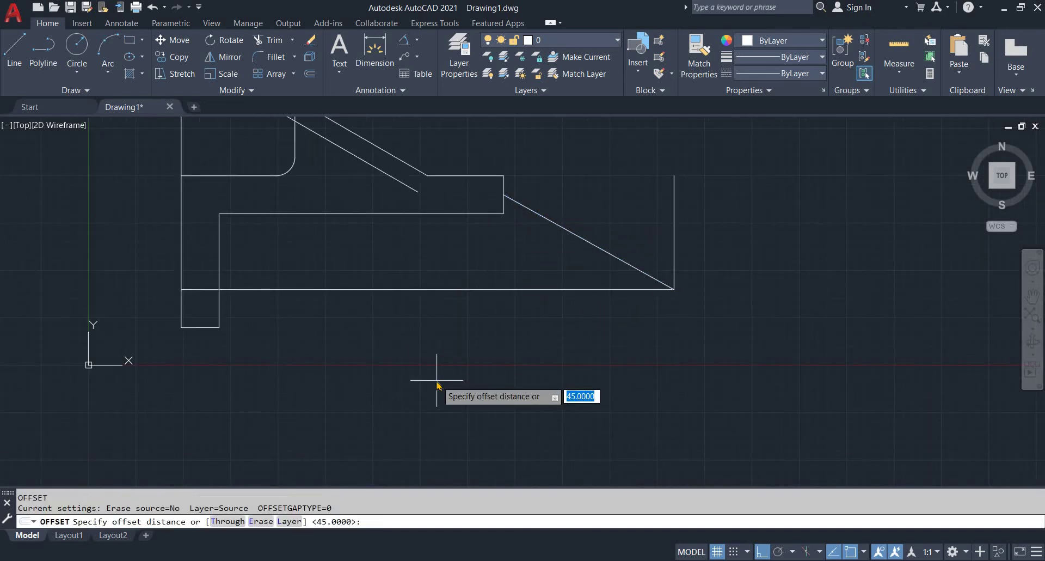
type("t")
key("Return")
scroll(516, 197, "up", 3)
left_click(508, 201)
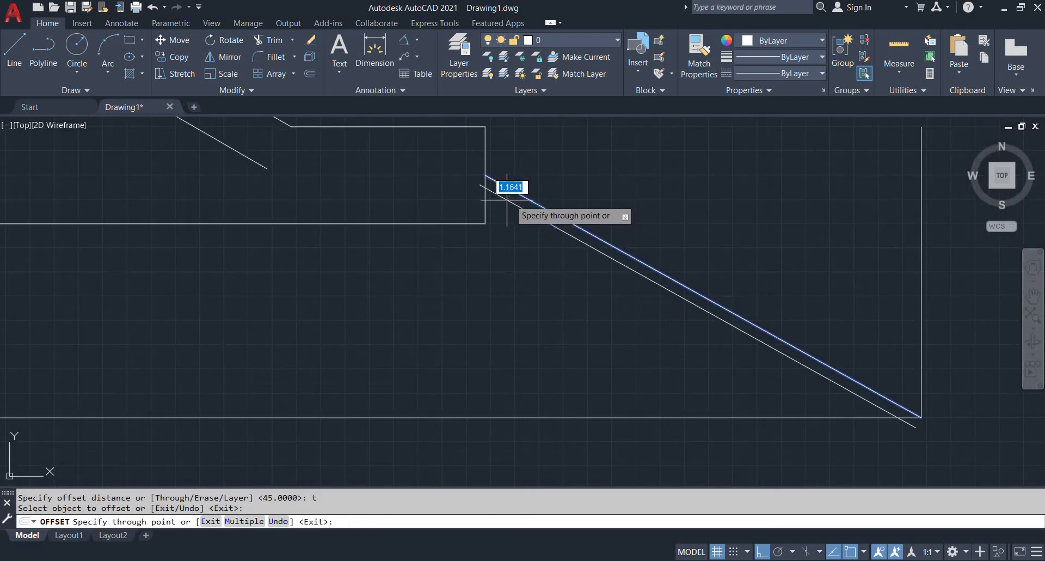
scroll(494, 231, "up", 3)
left_click(455, 250)
scroll(466, 259, "down", 4)
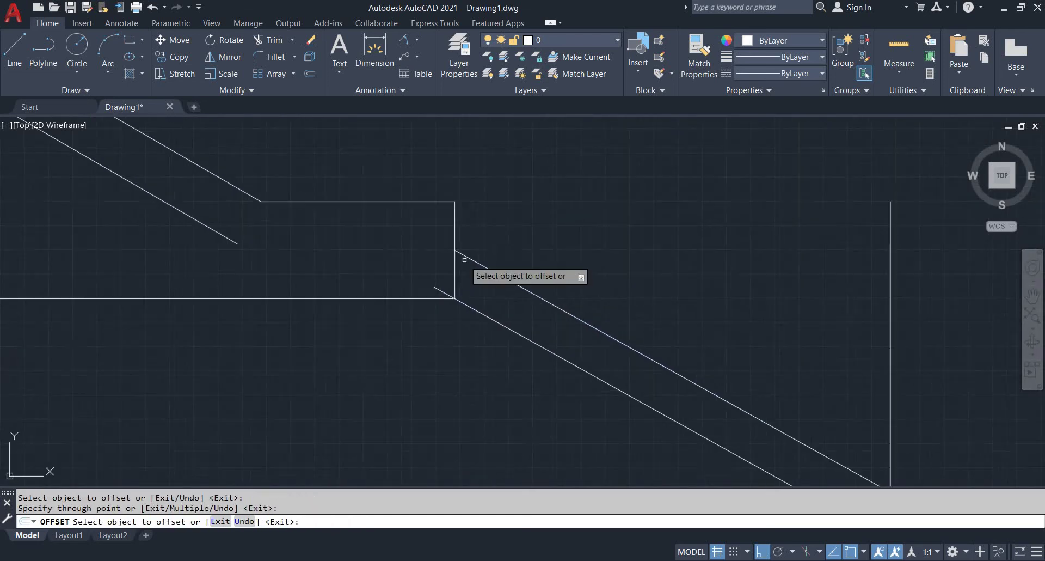
key("Return")
Step: Offset the original sloped arm line through the short end line's upper endpoint
key("Return")
key("Return")
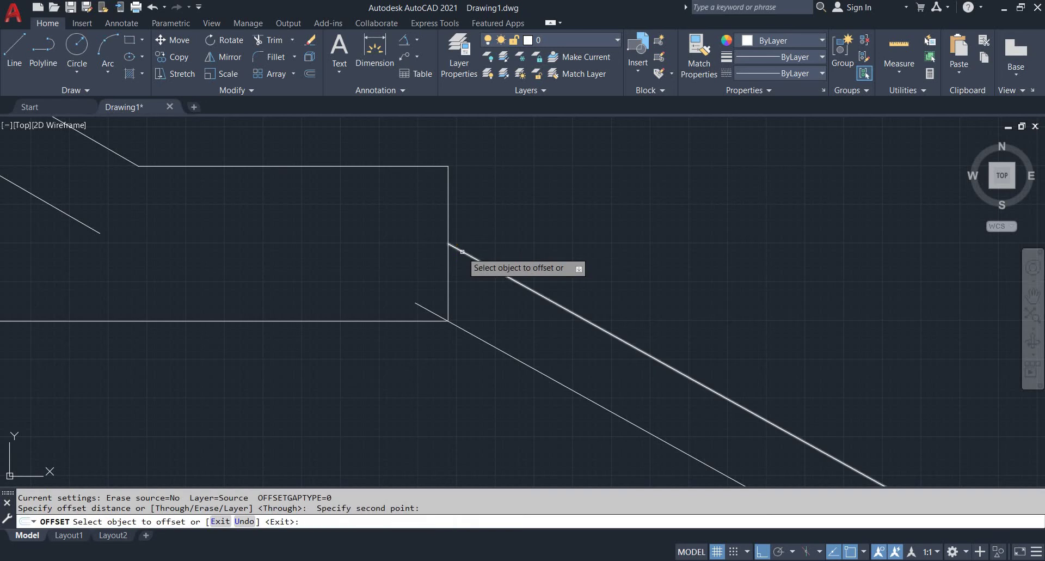
left_click(461, 250)
left_click(450, 168)
key("Escape")
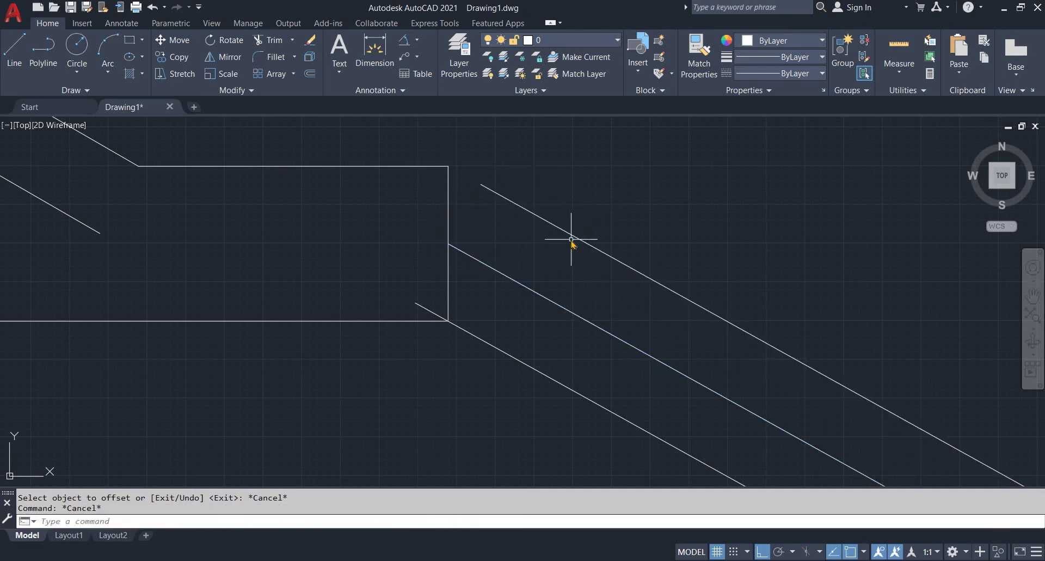
Step: Extend the upper sloped arm line up to the top corner of the short vertical end line
type("e")
key("Return")
scroll(525, 194, "down", 3)
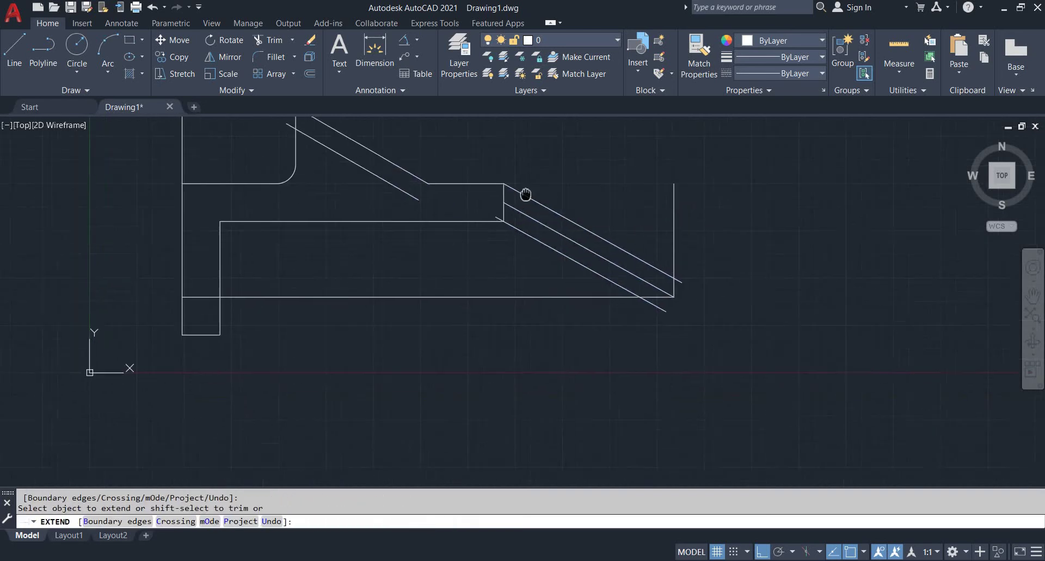
scroll(487, 212, "up", 3)
key("Escape")
key("Escape")
Step: Trim the lower arm line's overhang at the bend and the base and vertical construction lines lying outside the sloped arm
type("tr")
key("Return")
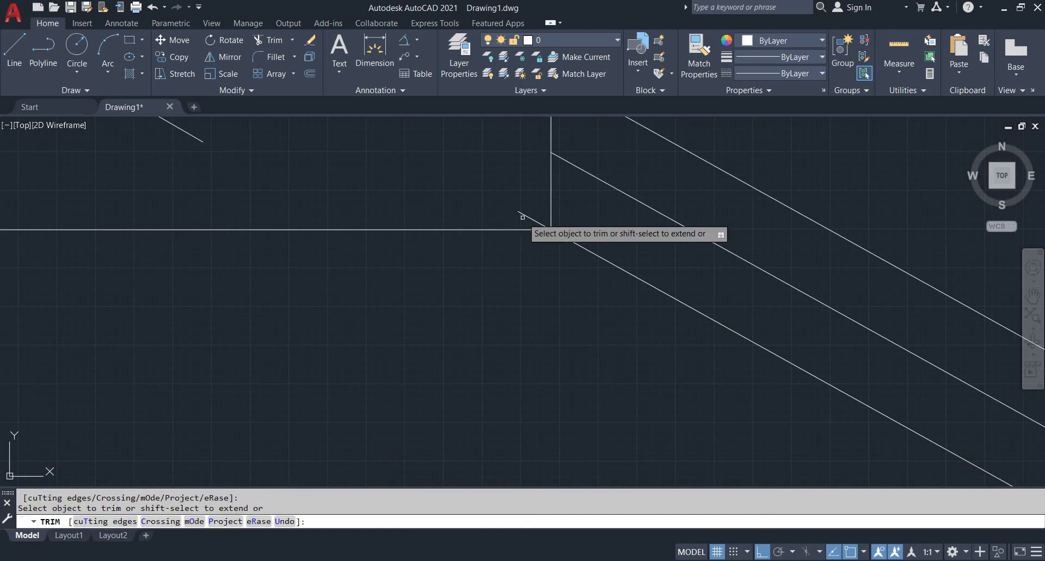
scroll(523, 216, "down", 3)
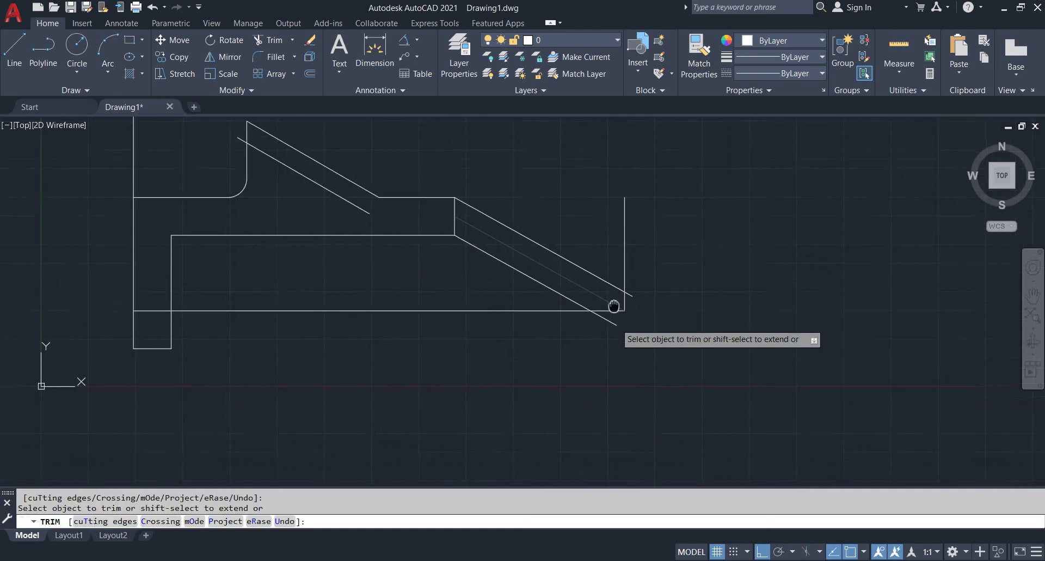
scroll(622, 275, "up", 4)
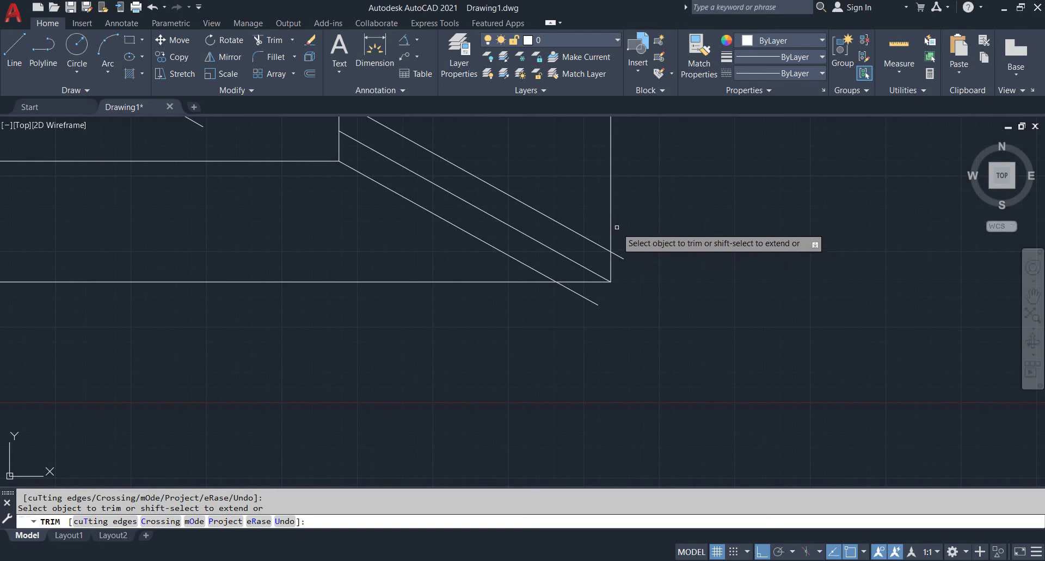
left_click(544, 282)
scroll(621, 289, "up", 2)
key("Escape")
key("Escape")
scroll(620, 288, "up", 1)
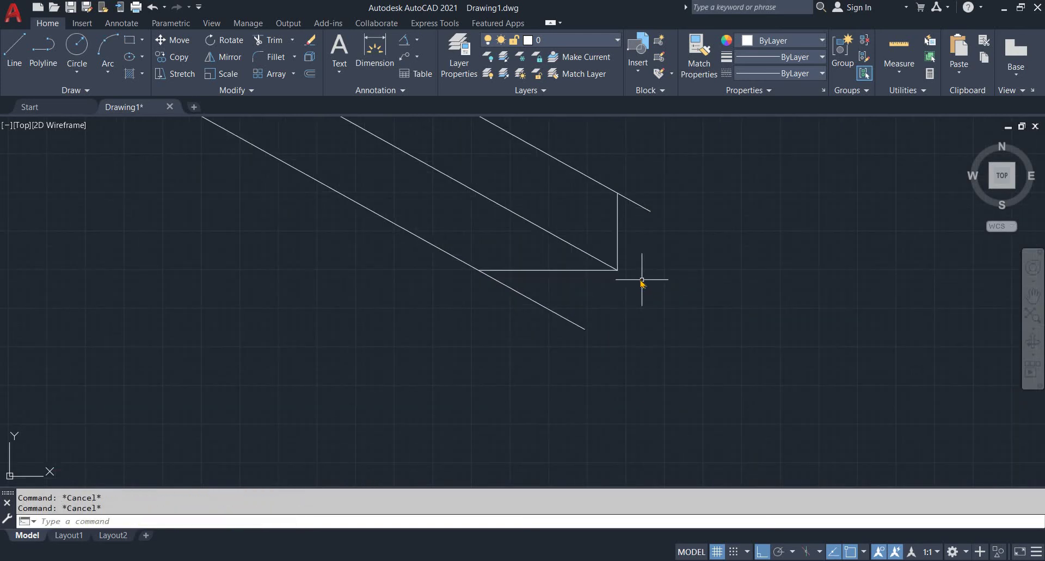
Step: Close the arm's free end with a line joining the ends of the upper and lower sloped lines
key("Return")
left_click(650, 211)
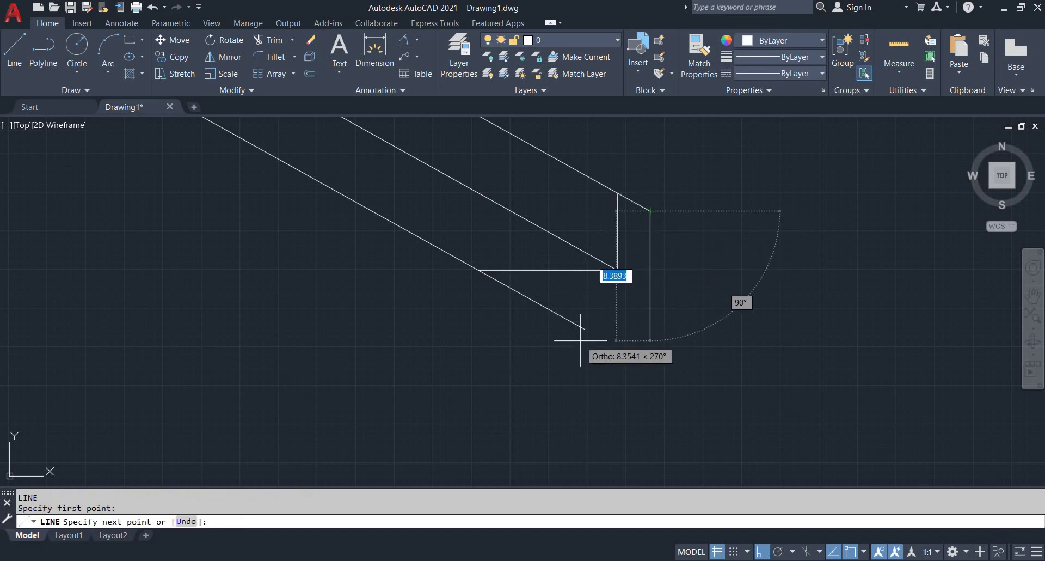
left_click(585, 328)
key("Escape")
Step: Erase the leftover horizontal, sloped center and vertical construction lines inside the arm
scroll(587, 278, "up", 4)
left_click(588, 275)
left_click(551, 246)
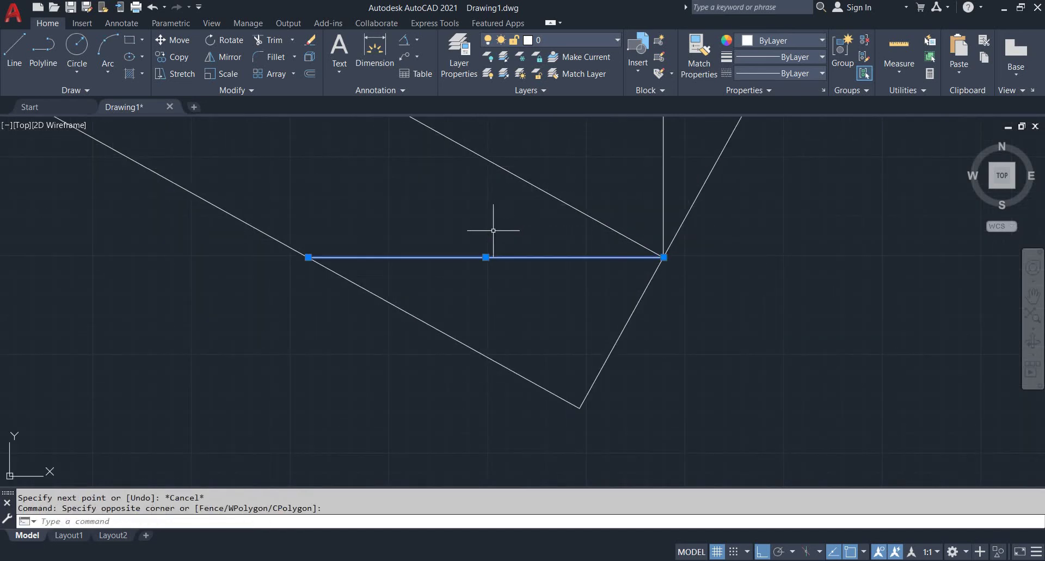
type("e")
key("Return")
left_click(607, 231)
left_click(561, 213)
key("space")
scroll(592, 299, "down", 4)
left_click(638, 243)
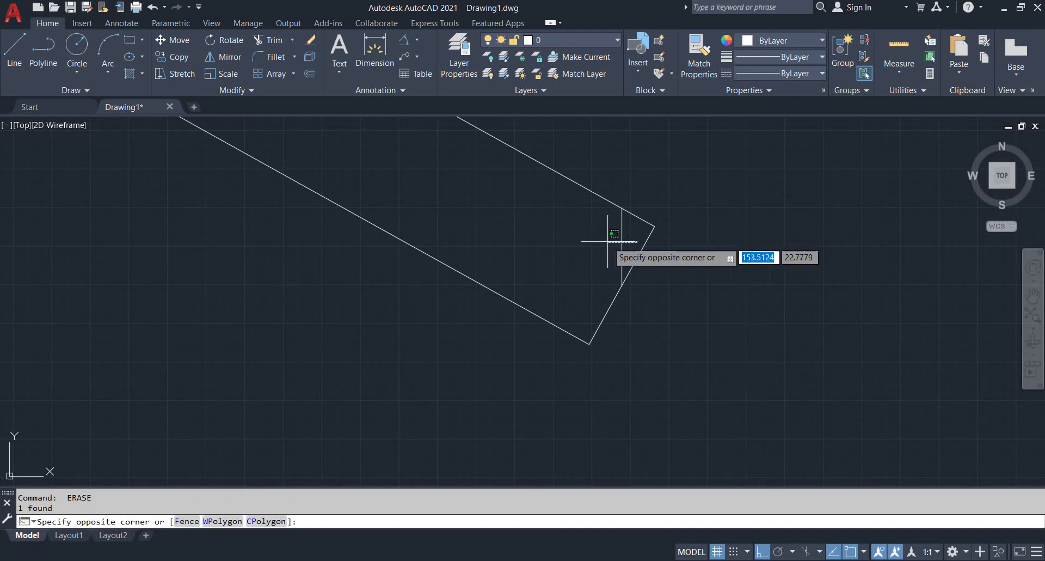
left_click(598, 235)
key("space")
Step: Erase the short vertical line across the bend where the horizontal section meets the arm
scroll(591, 241, "down", 6)
middle_click_drag(614, 306, 647, 365)
scroll(438, 293, "up", 4)
left_click(592, 276)
left_click(503, 267)
type("e")
key("Return")
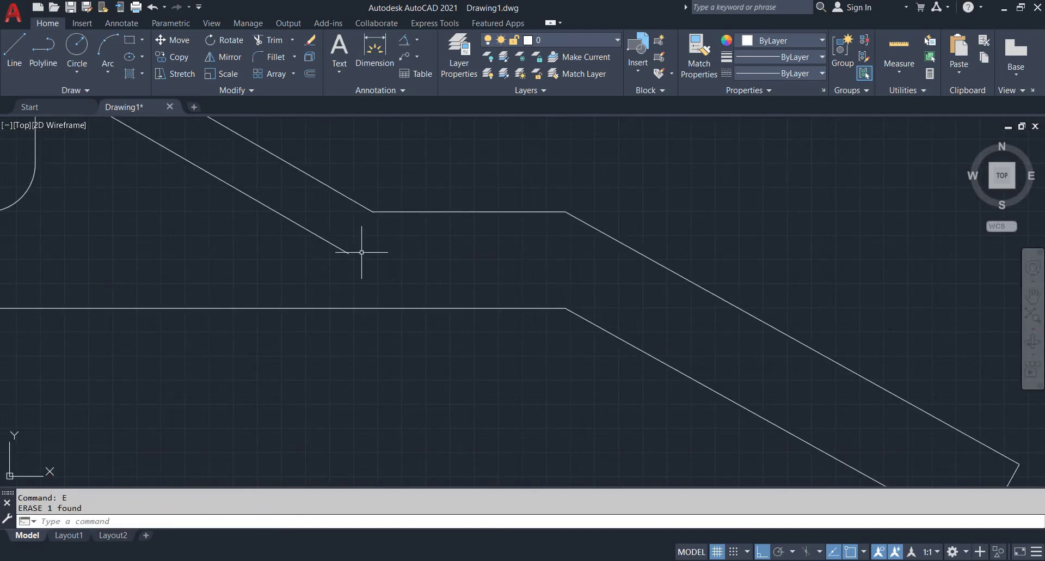
Step: Erase the inner sloped line running parallel below the upper sloped edge
scroll(578, 307, "down", 4)
middle_click_drag(488, 285, 480, 269)
scroll(457, 266, "up", 4)
left_click(471, 271)
left_click(401, 234)
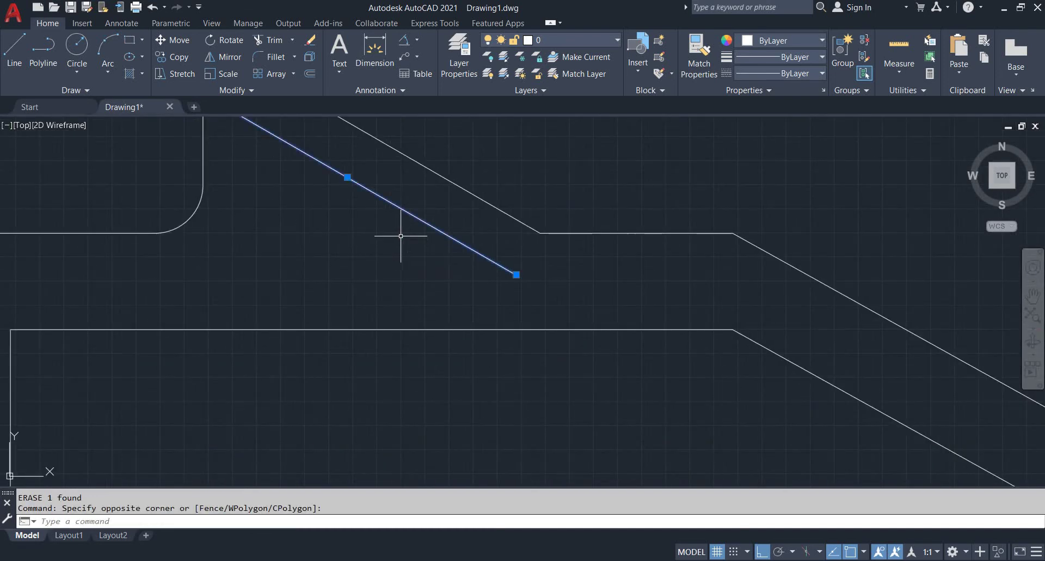
type("e")
key("Return")
Step: Extend the arm's lower sloped line through the bracket body to the long vertical line on the opposite side
scroll(472, 227, "down", 2)
type("ex")
key("Return")
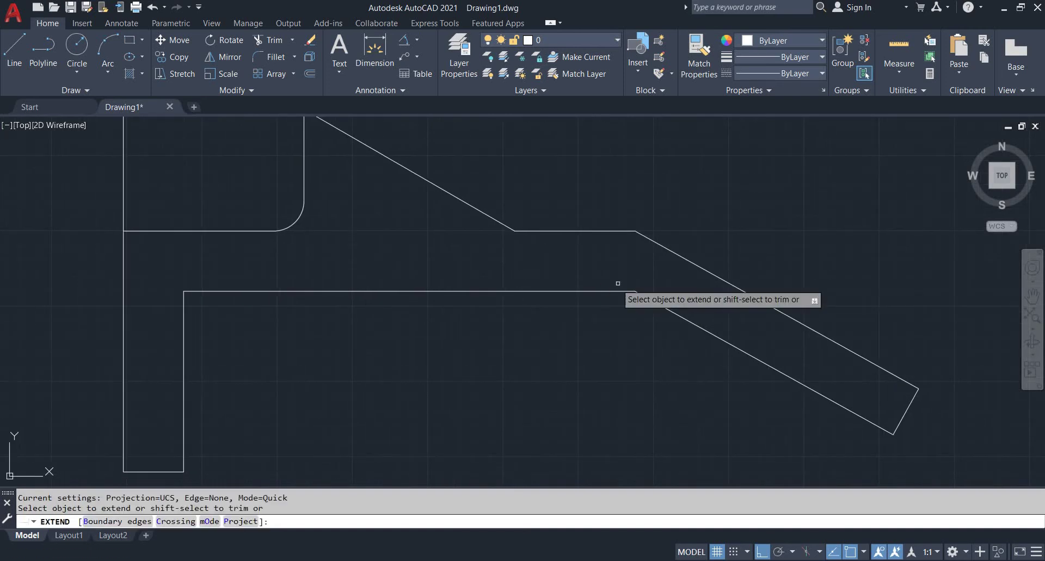
left_click(640, 294)
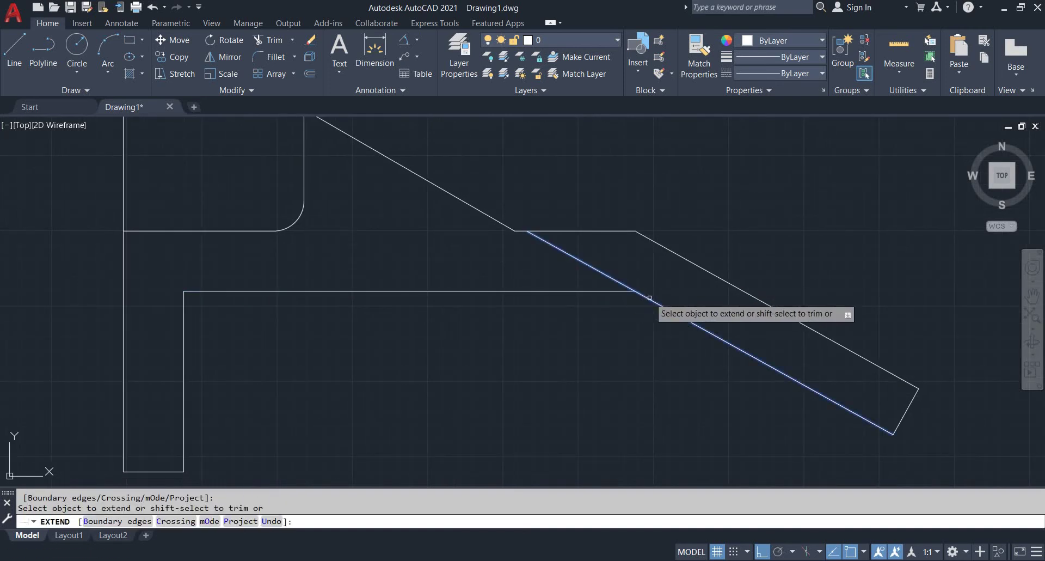
left_click(555, 246)
scroll(488, 240, "down", 2)
middle_click_drag(487, 241, 489, 283)
key("Escape")
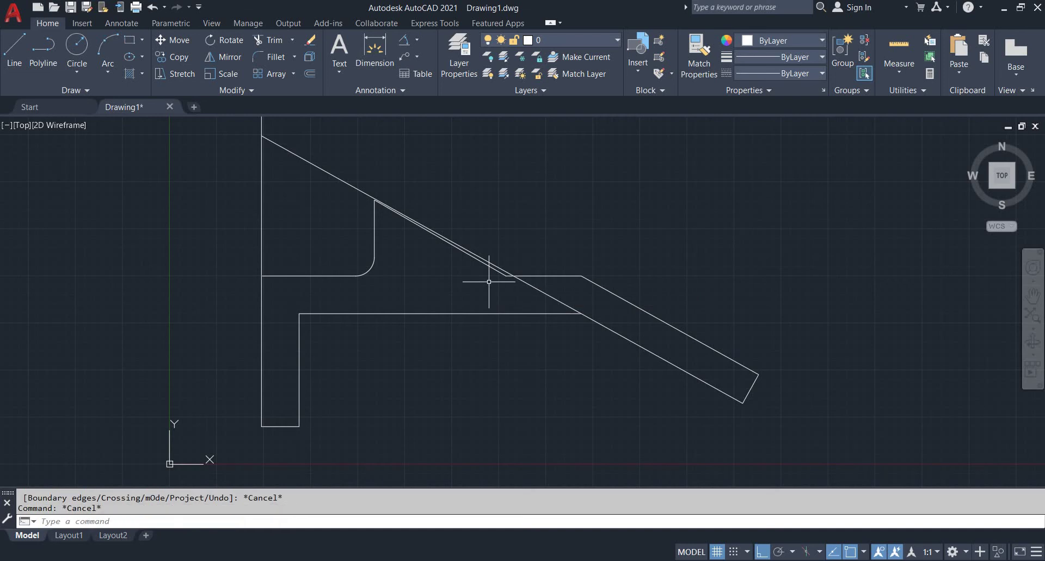
Step: Offset the extended sloped line by 10 toward the lower side
type("o")
key("Return")
type("10")
key("Return")
scroll(485, 267, "up", 4)
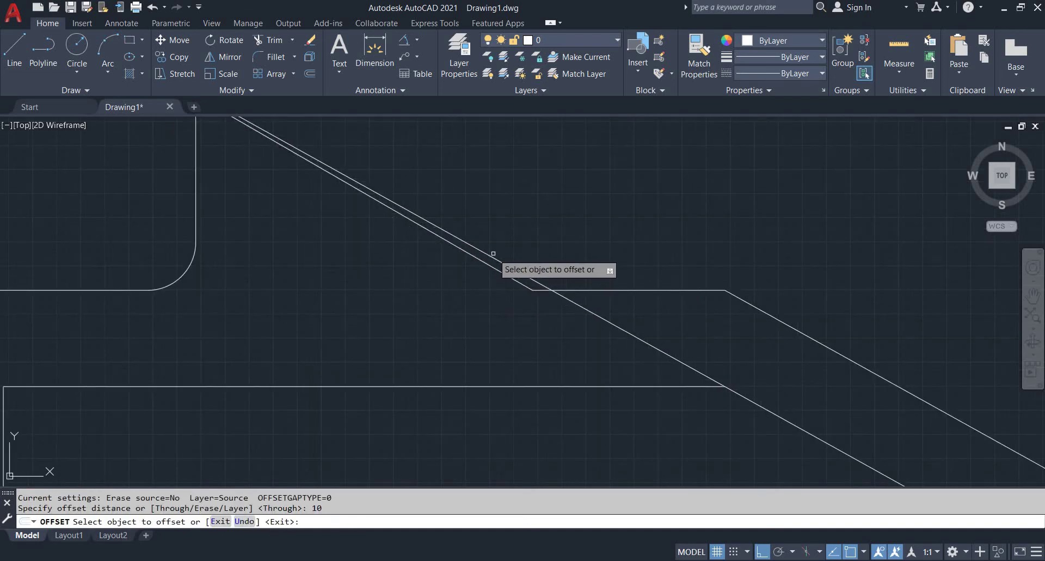
left_click(497, 259)
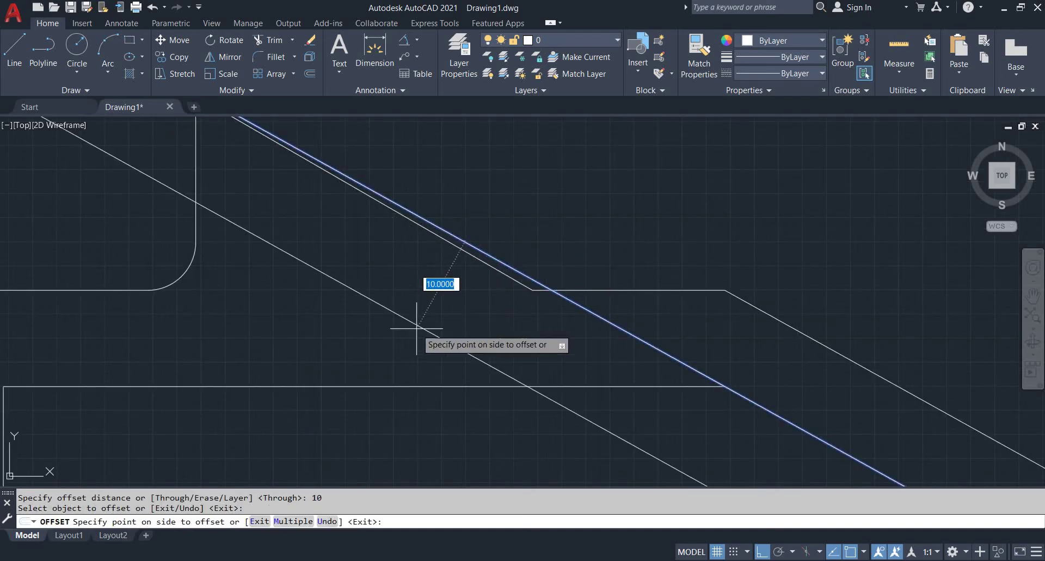
left_click(408, 334)
key("Escape")
scroll(528, 274, "down", 4)
key("Escape")
mouse_move(729, 355)
middle_mouse_down()
mouse_move(702, 340)
mouse_move(689, 349)
middle_mouse_up()
Step: Copy the arm's end line from its midpoint to the midpoint of the upper sloped edge
left_click_drag(732, 365, 709, 353)
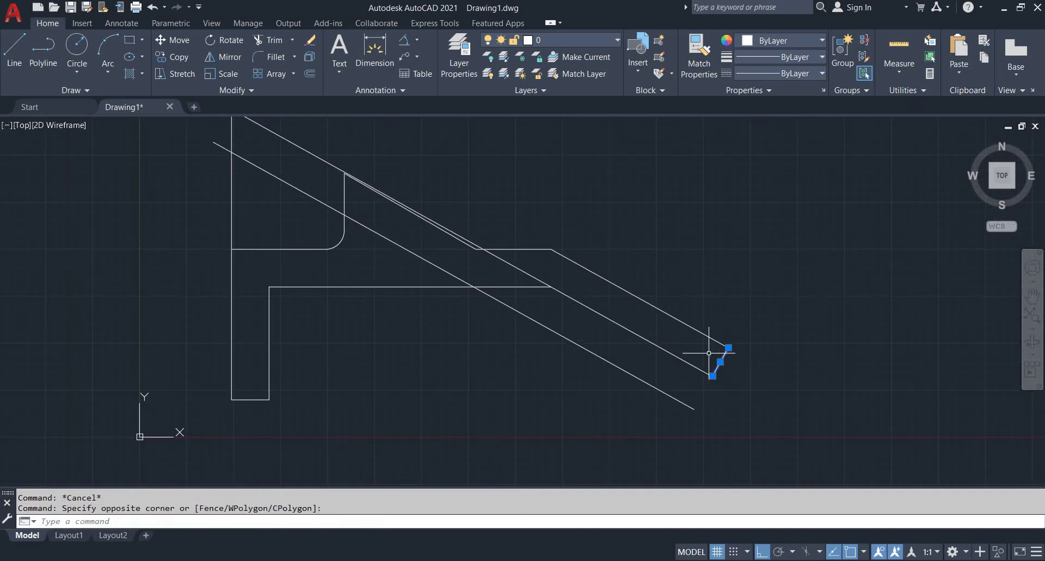
type("co")
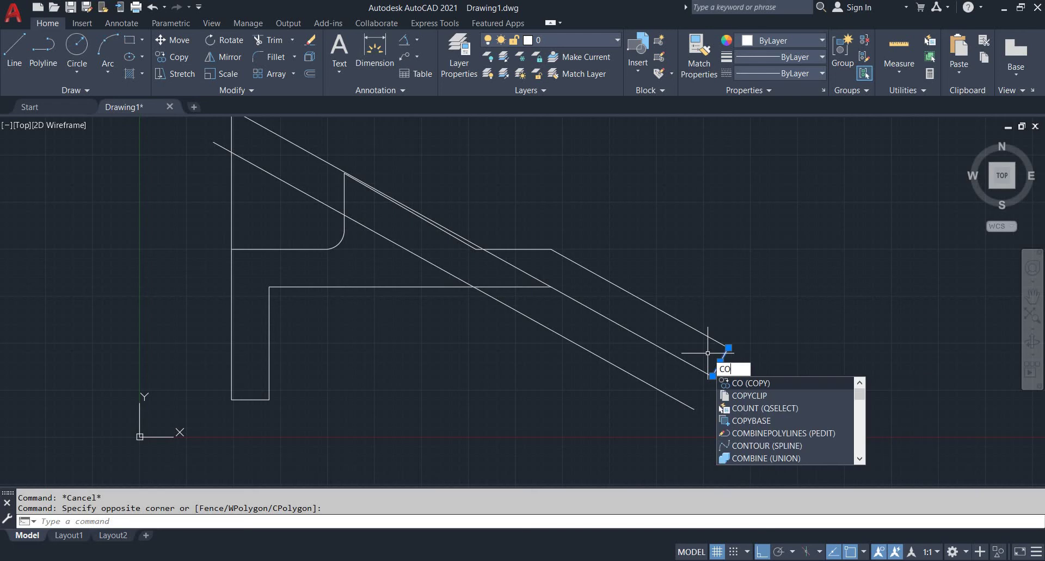
key("Return")
left_click(720, 361)
scroll(375, 229, "up", 2)
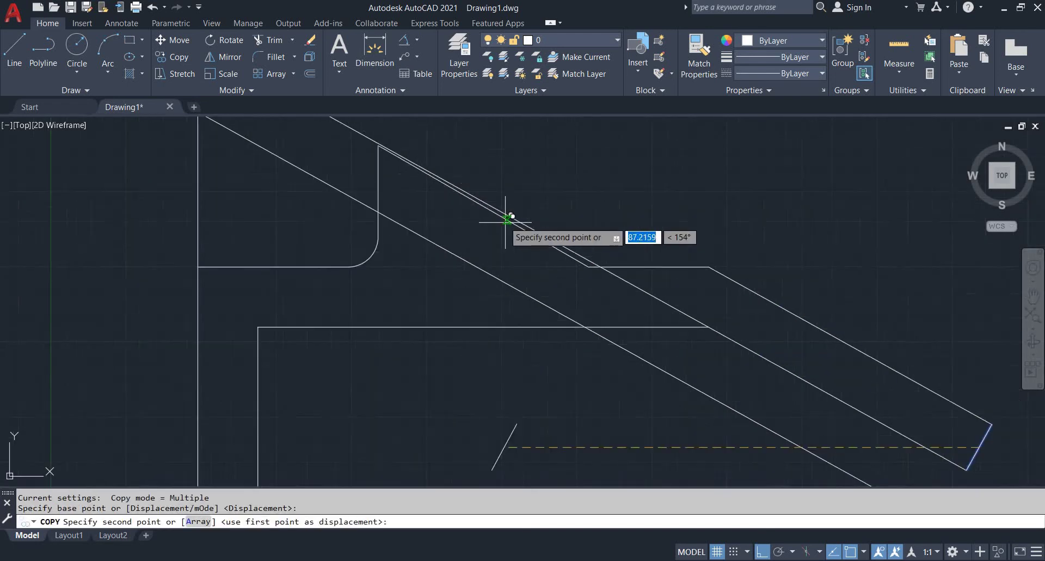
scroll(517, 226, "down", 2)
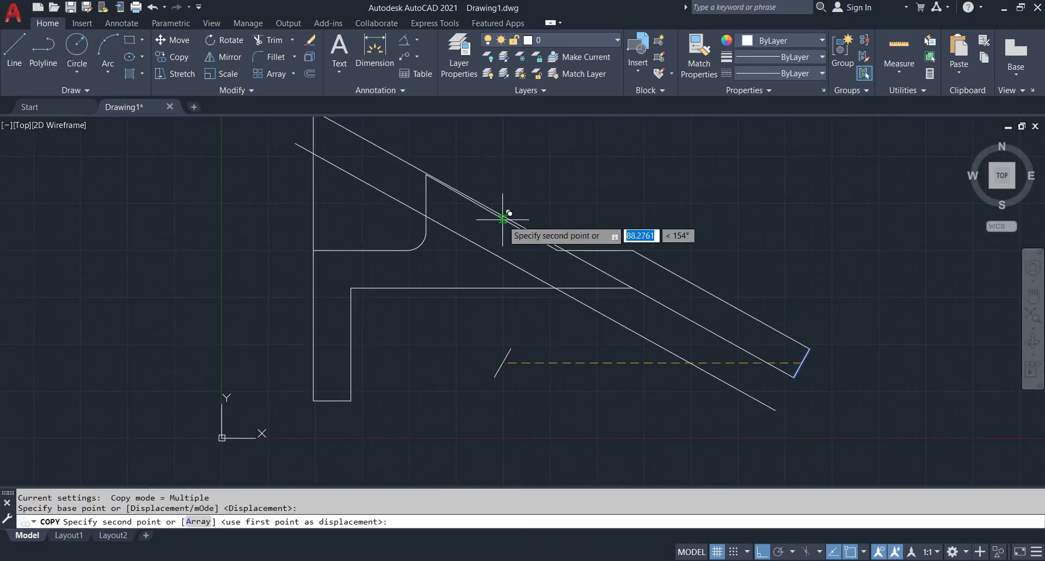
scroll(503, 219, "up", 2)
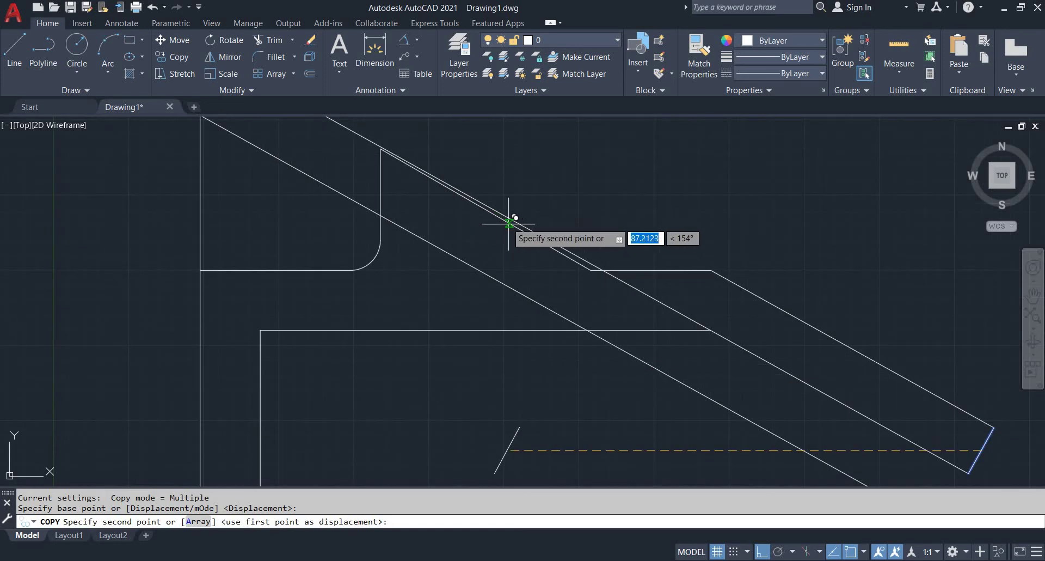
left_click(486, 209)
key("Escape")
mouse_move(492, 237)
middle_mouse_down()
mouse_move(508, 301)
mouse_move(479, 243)
middle_mouse_up()
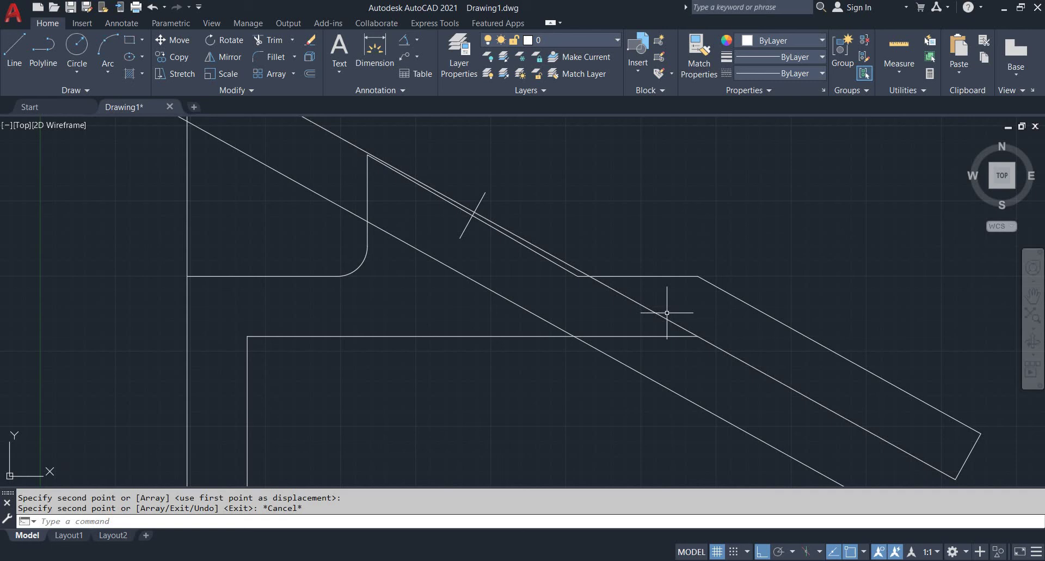
left_click(637, 295)
left_click(610, 299)
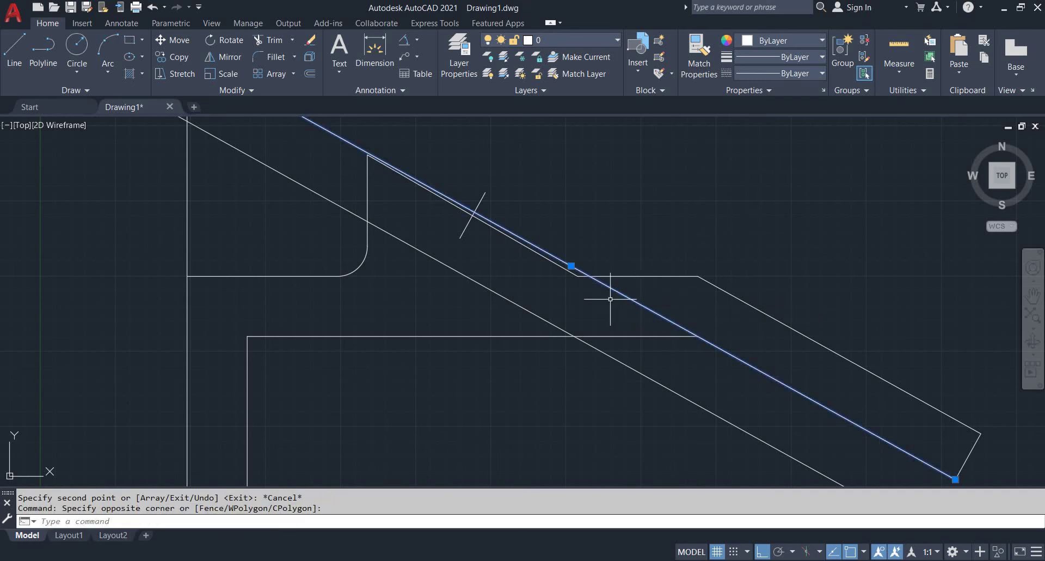
key("Escape")
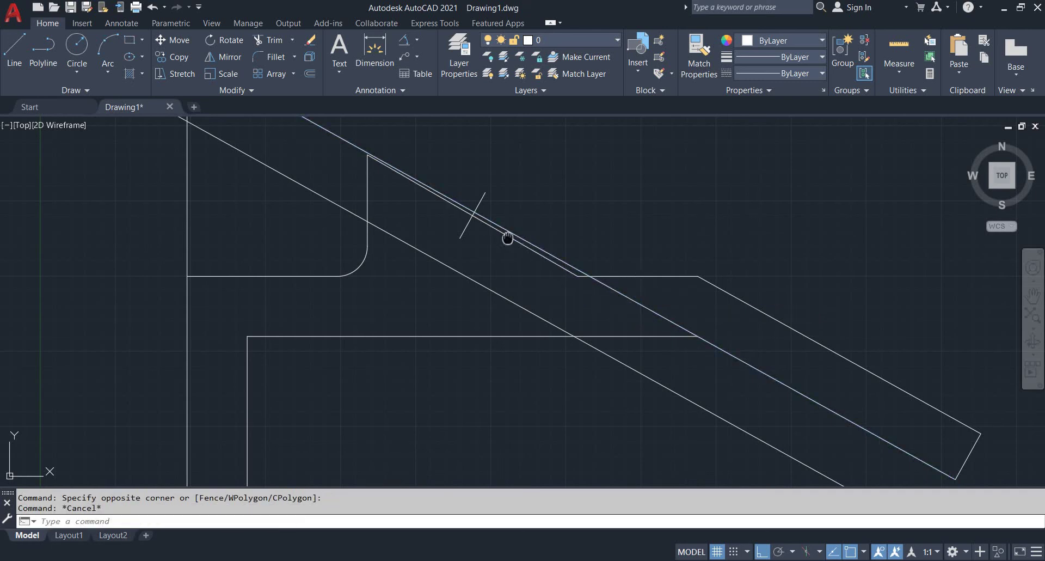
key("Escape")
Step: Offset the copied cross line by 15 to both sides along the upper sloped edge
middle_click_drag(508, 236, 508, 278)
type("o")
key("Return")
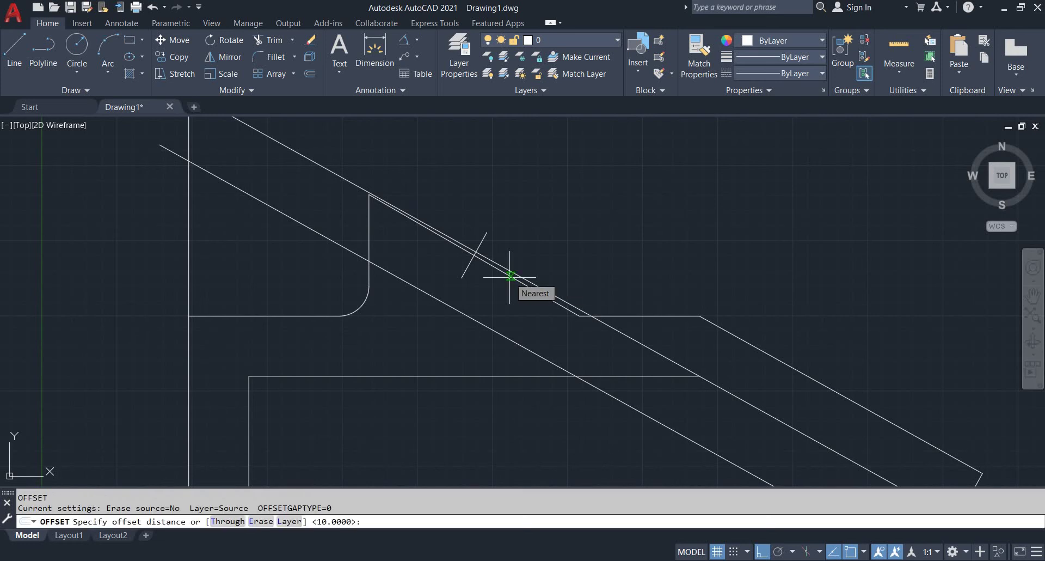
key("Return")
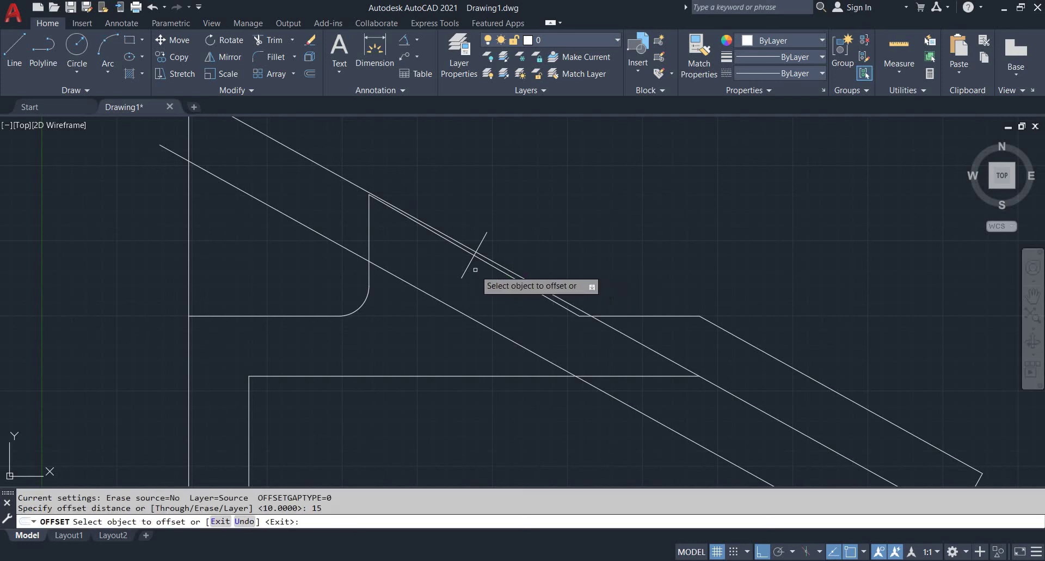
left_click(466, 268)
left_click(435, 256)
left_click(470, 263)
left_click(574, 309)
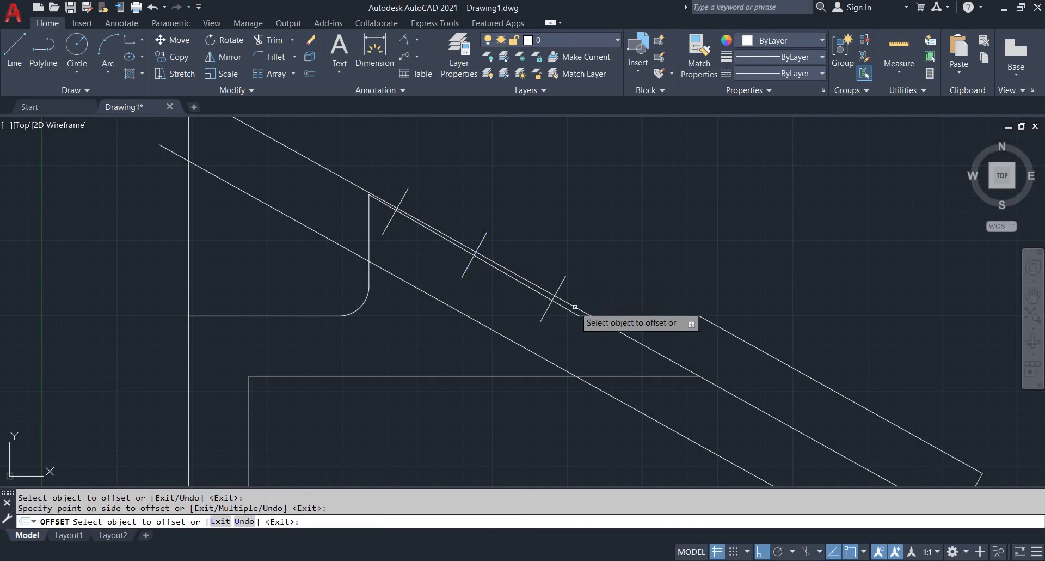
key("Escape")
type("ex")
key("Return")
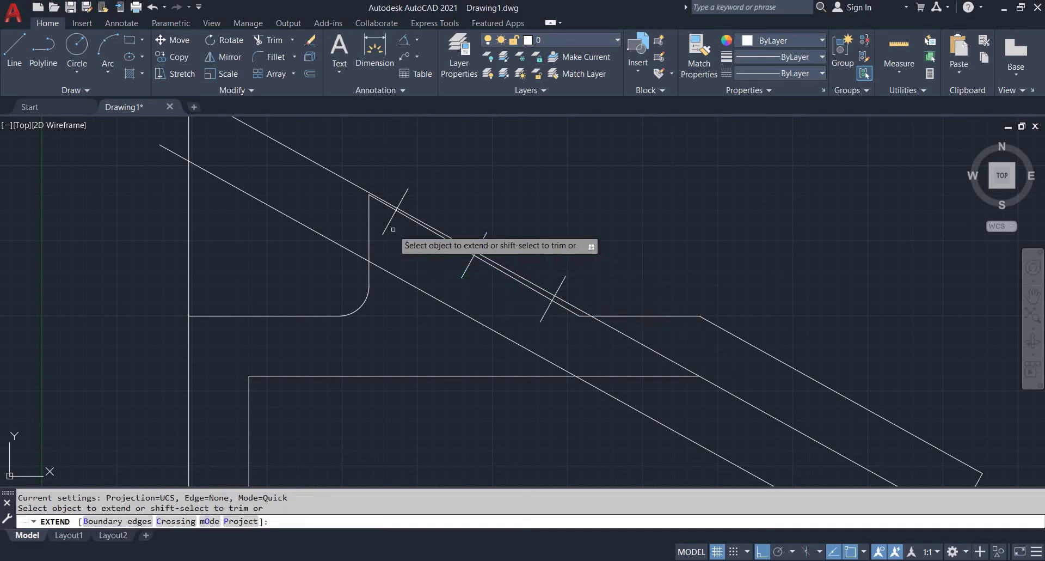
key("Escape")
Step: Check the rectangular recess in the sloped edge of the EX 47 reference image and return to the AutoCAD drawing
key("alt+Tab")
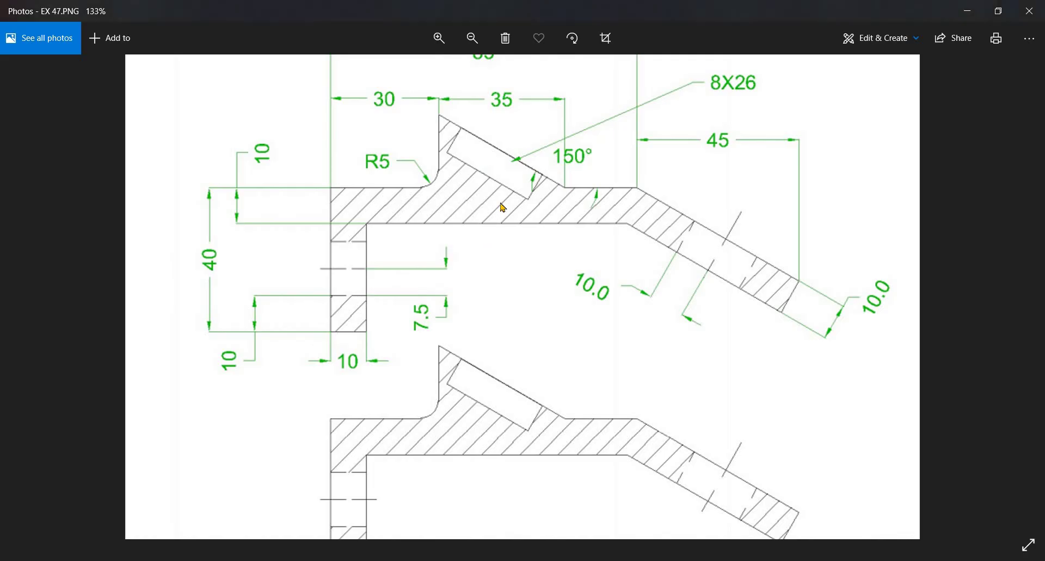
key("alt+Tab")
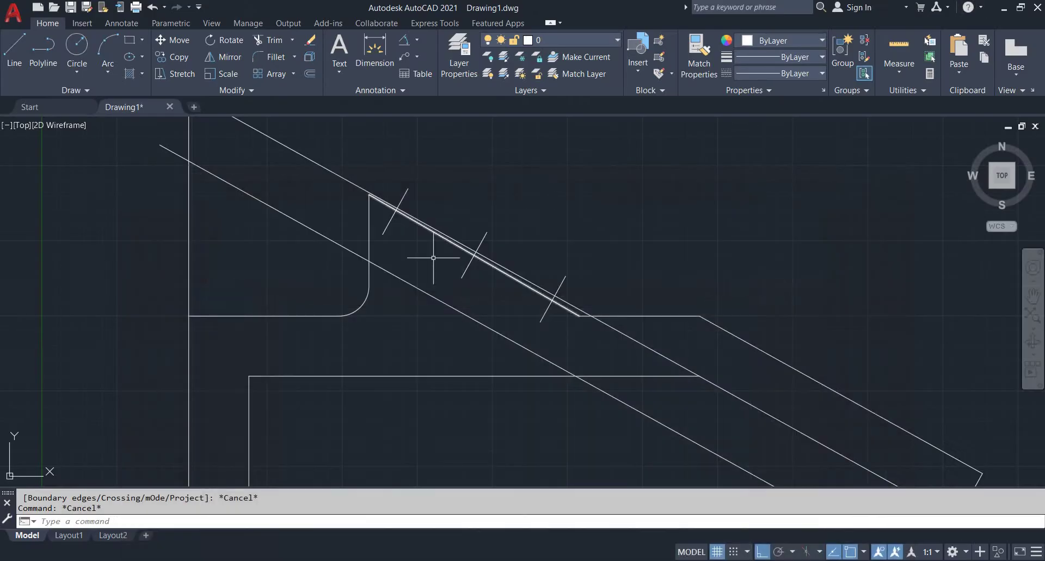
key("Escape")
Step: Extend the two outer cross lines down to the offset sloped line
middle_click_drag(404, 254, 411, 264)
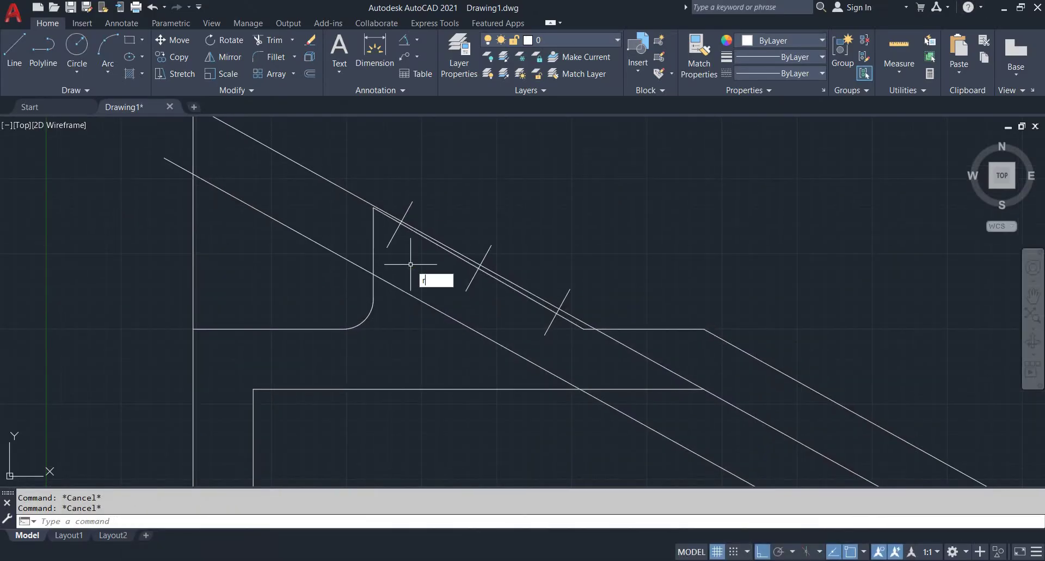
key("BackSpace")
type("ex")
key("Return")
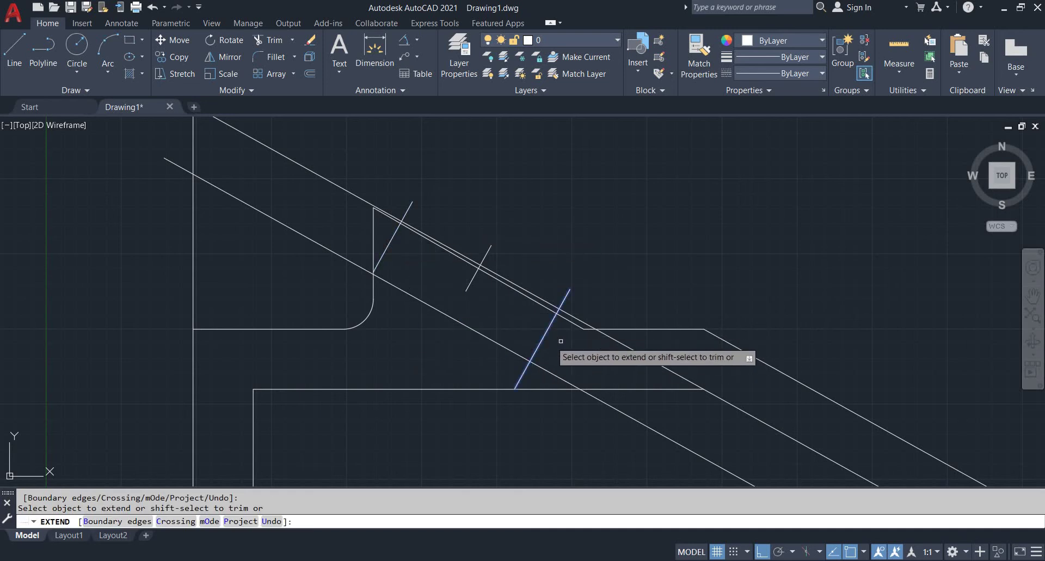
key("Escape")
Step: Erase the extended sloped line that runs through the body and along the arm's lower side
scroll(577, 340, "up", 4)
left_click(708, 341)
left_click(672, 373)
type("e")
key("Return")
scroll(595, 304, "down", 4)
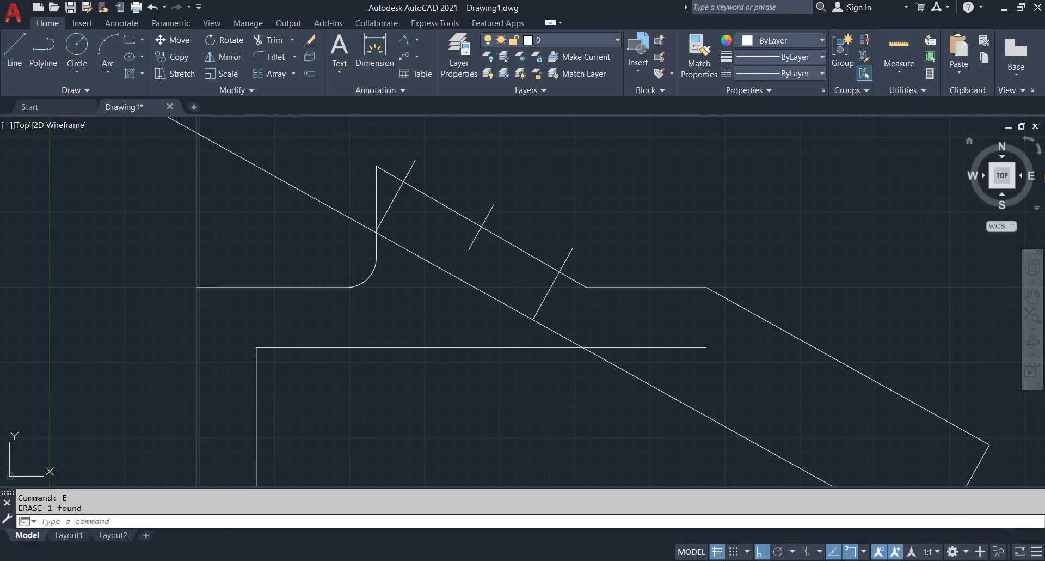
Step: Trim the offset sloped line back to the raised vertical face and to the horizontal underside of the body
scroll(527, 454, "down", 2)
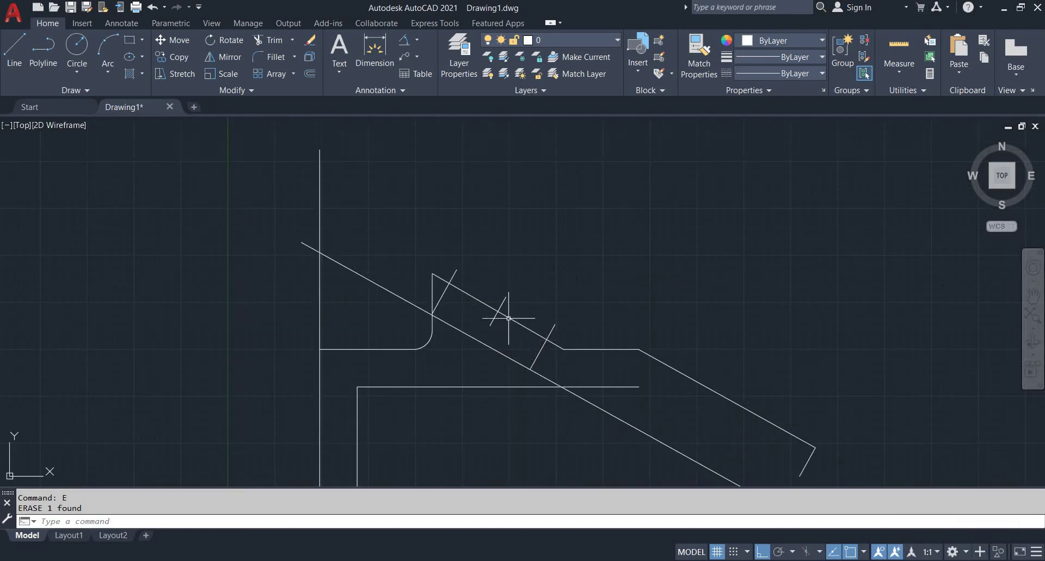
type("tr")
key("Return")
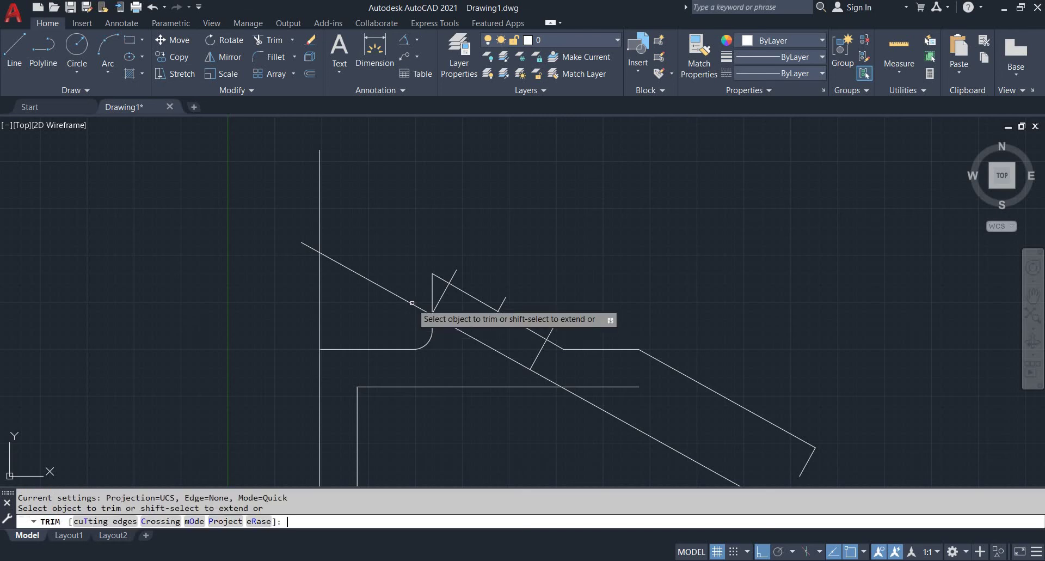
left_click_drag(412, 299, 385, 304)
middle_click_drag(418, 303, 376, 183)
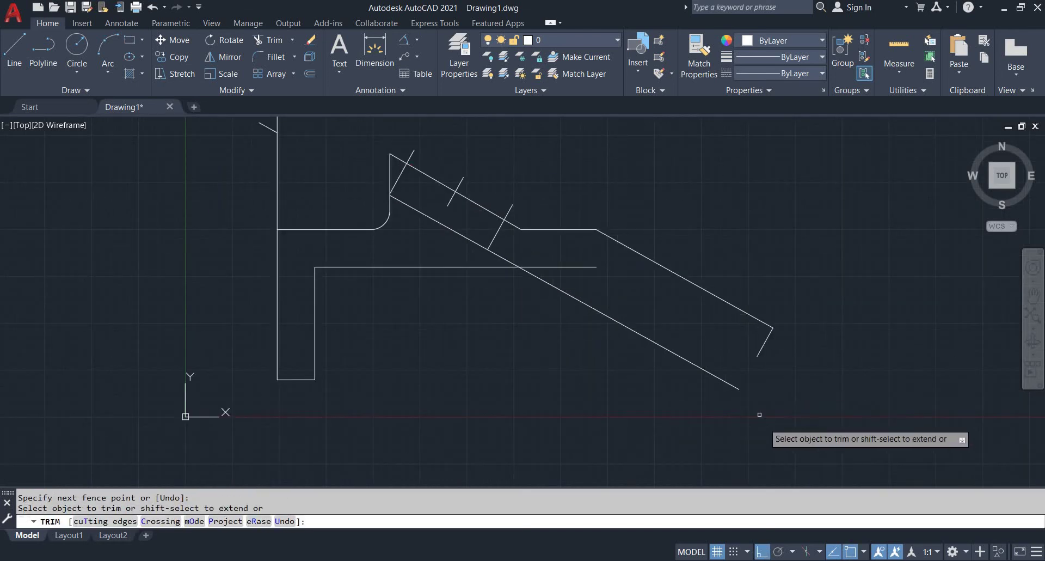
mouse_move(650, 355)
left_mouse_down()
mouse_move(630, 343)
mouse_move(621, 314)
left_mouse_up()
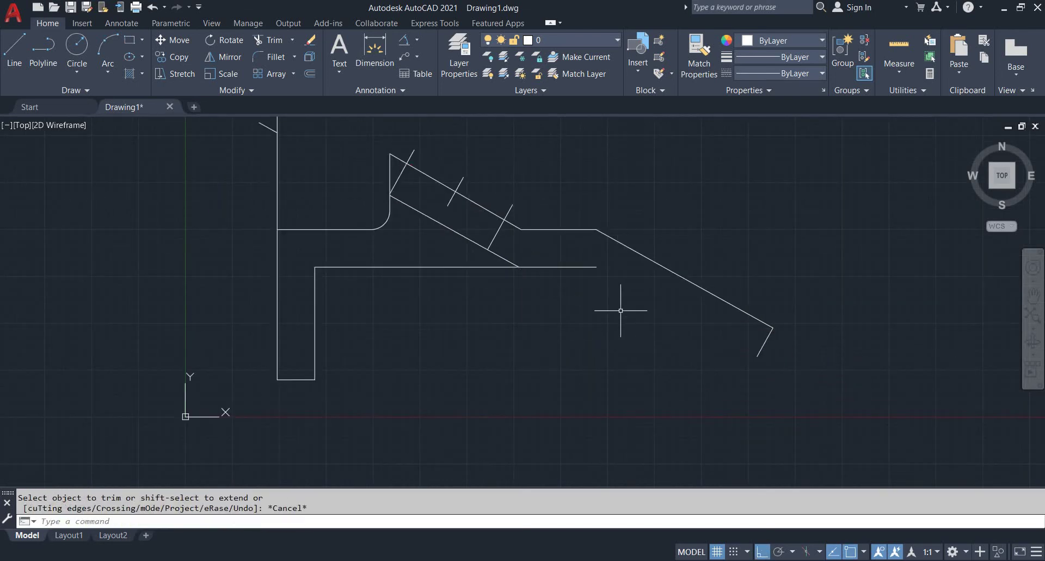
key("Escape")
key("Escape")
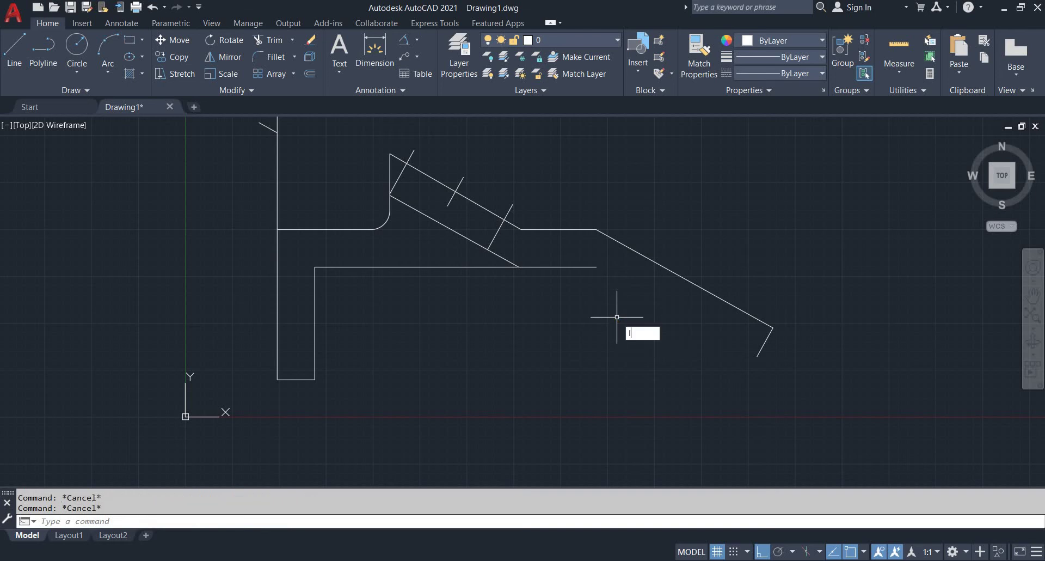
Step: Draw the sloped arm's lower edge from the end of the horizontal underside to the free end of the arm's end line
type("l")
key("Return")
left_click(596, 267)
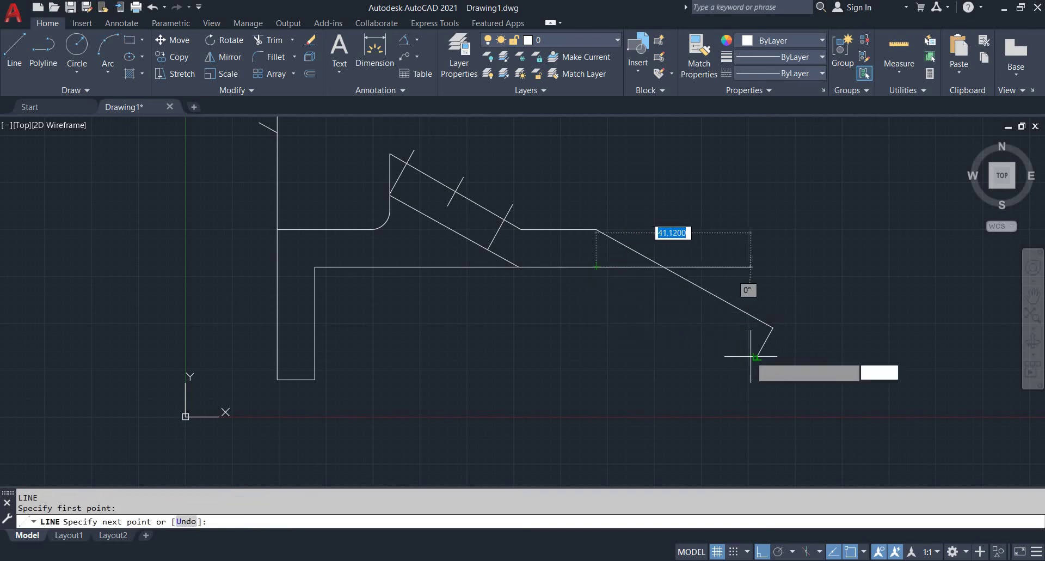
key("Escape")
scroll(532, 305, "up", 2)
left_click(512, 321)
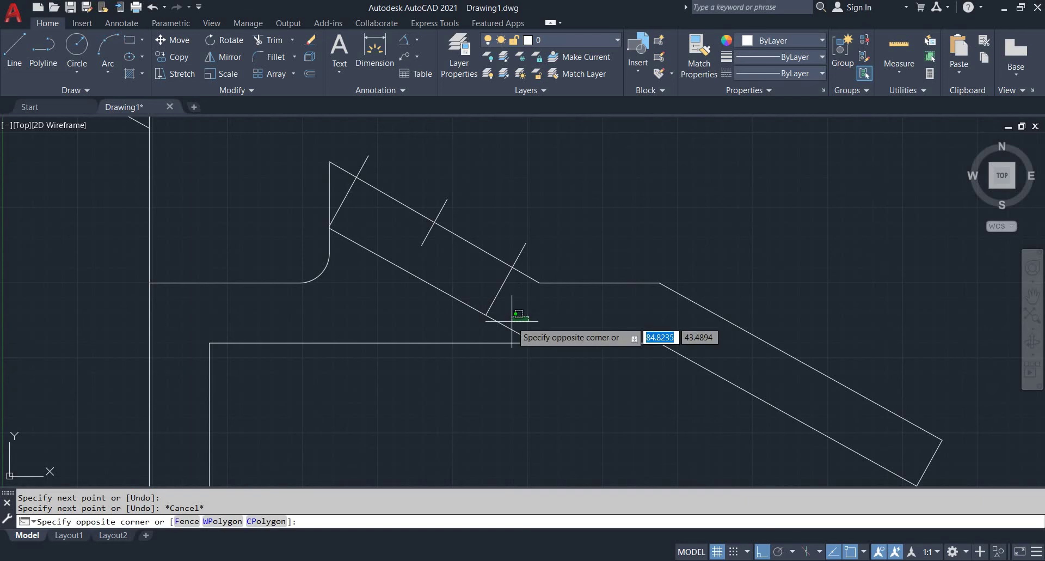
key("Escape")
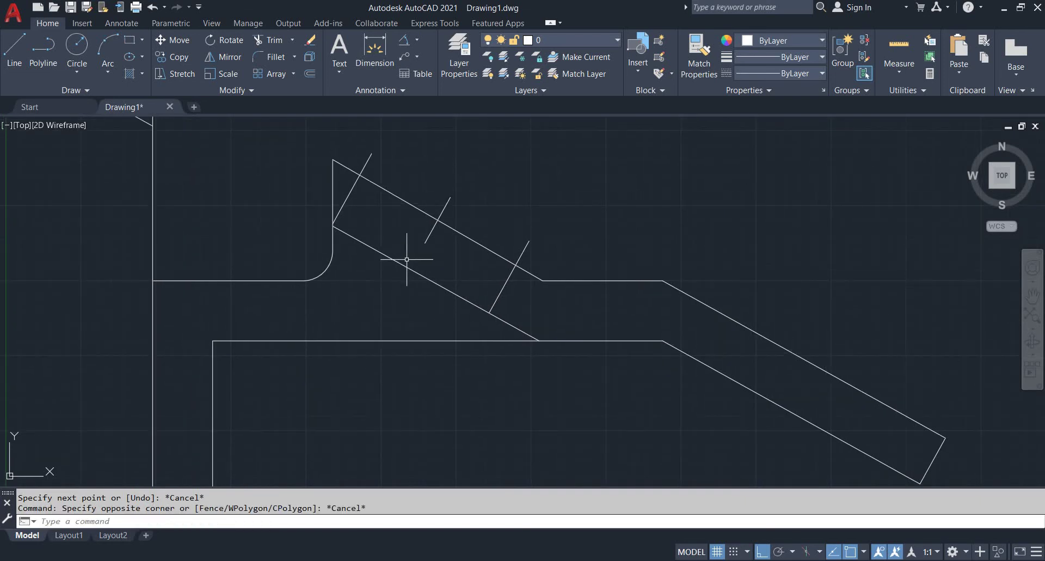
Step: Offset the inner sloped line by 5 toward the upper sloped edge
key("Escape")
key("Escape")
type("o")
key("Return")
type("5")
key("Return")
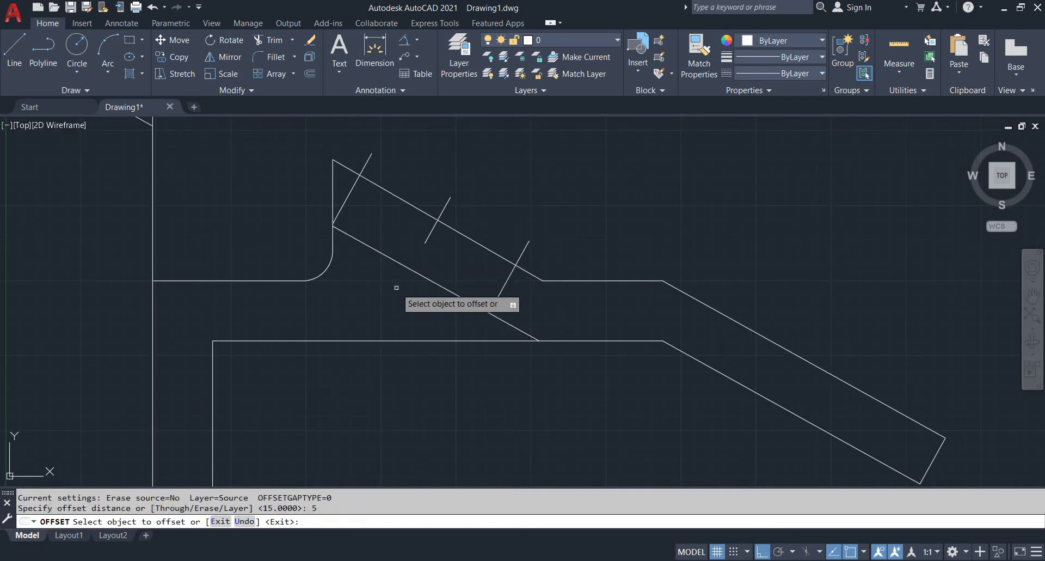
left_click(417, 272)
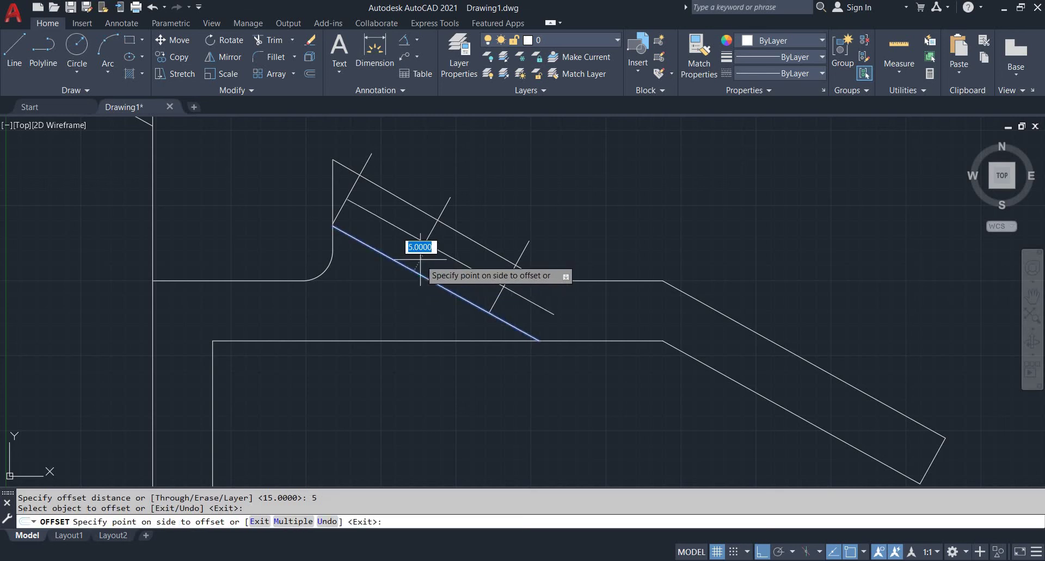
key("Escape")
Step: Trim the outer cross lines on the inner side of the sloped edge, cutting the lower one at the new offset line
scroll(420, 259, "up", 2)
type("t")
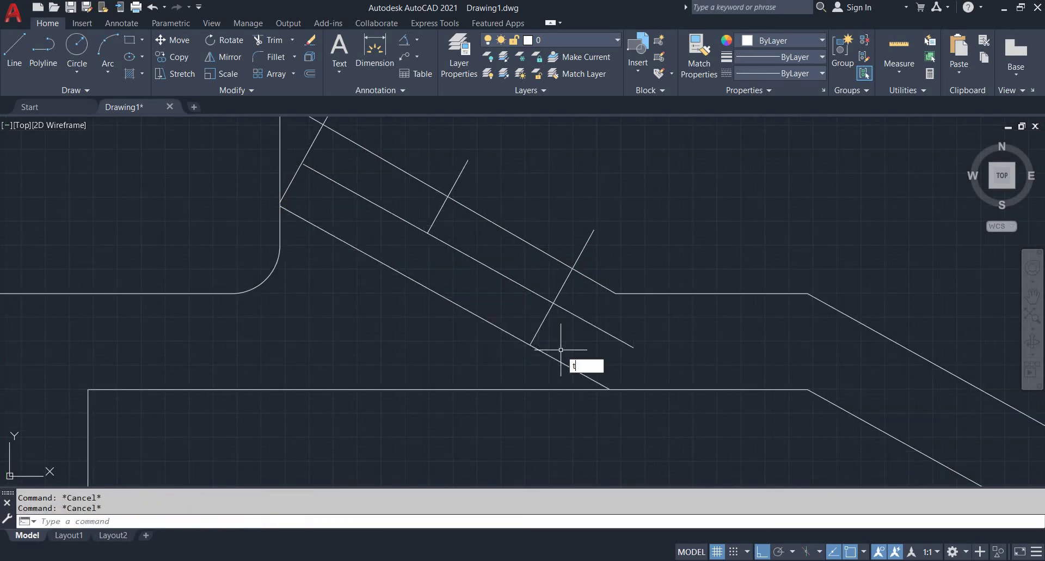
type("r")
key("Return")
left_click(547, 316)
left_click(313, 144)
left_click(293, 180)
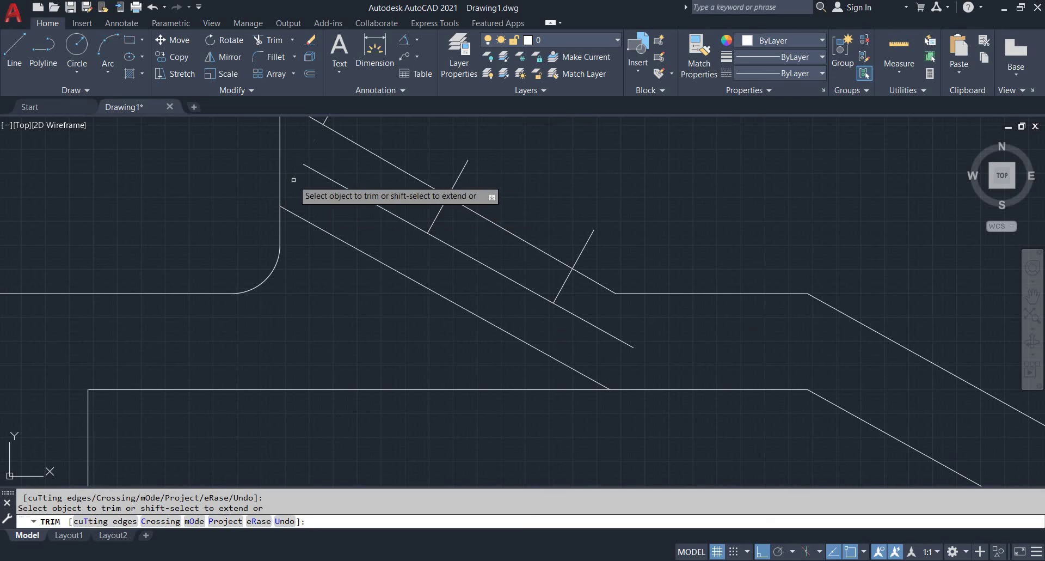
key("Escape")
Step: Erase the original inner sloped line between the raised vertical face and the underside
left_click(316, 229)
left_click(308, 215)
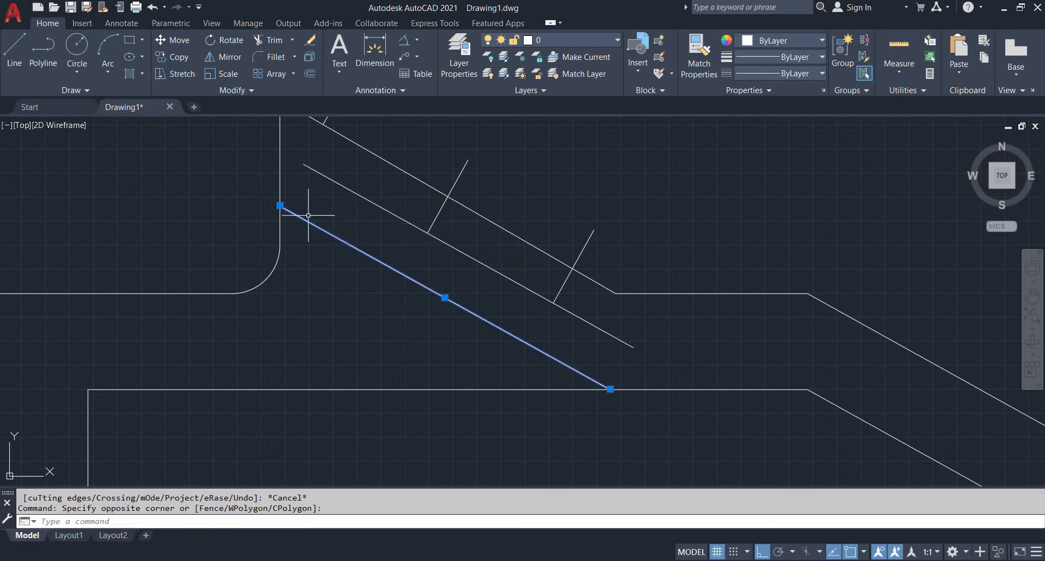
key("Delete")
Step: Fillet the recess's bottom line and the uppermost cross line with radius 0 to form a sharp corner
scroll(334, 250, "up", 2)
type("f")
key("Return")
type("r")
key("Return")
type("0")
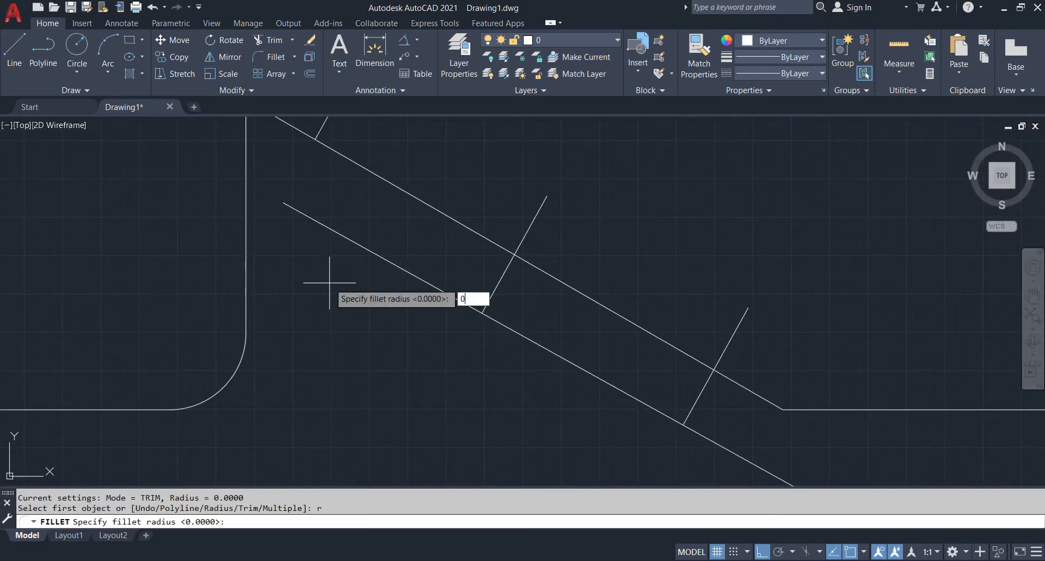
key("Return")
scroll(325, 215, "down", 2)
middle_click_drag(299, 210, 300, 248)
left_click(310, 242)
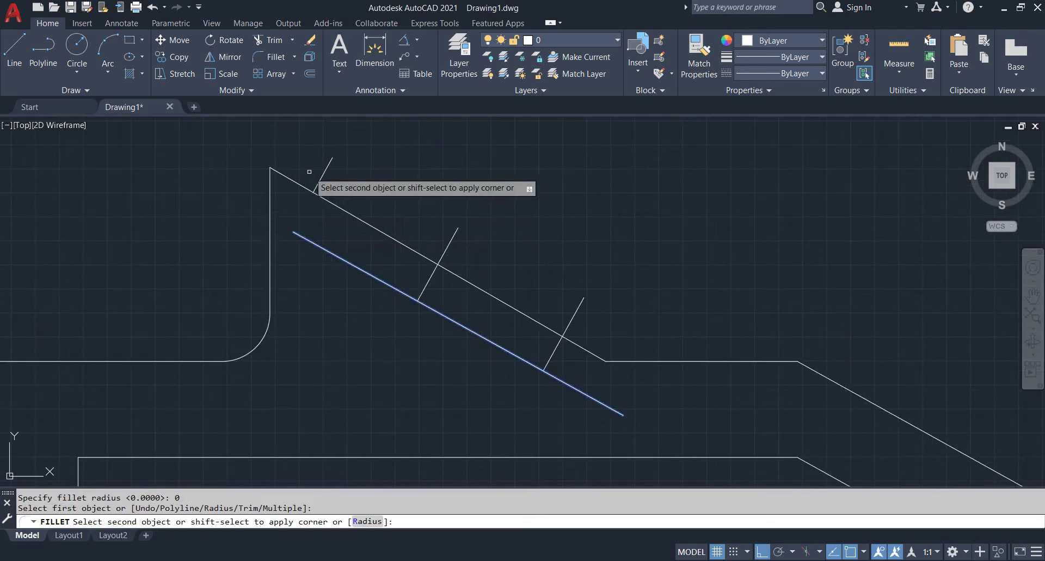
left_click(326, 174)
key("Return")
key("Escape")
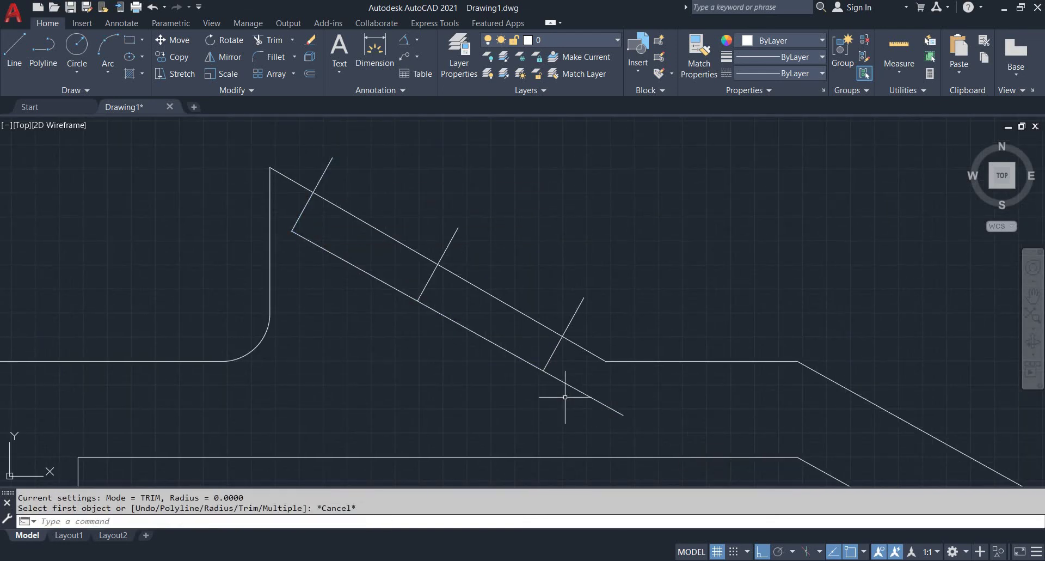
Step: Trim the recess line beyond its lower corner and the cross-line ends that project past the upper sloped edge
key("Escape")
key("Return")
left_click(567, 383)
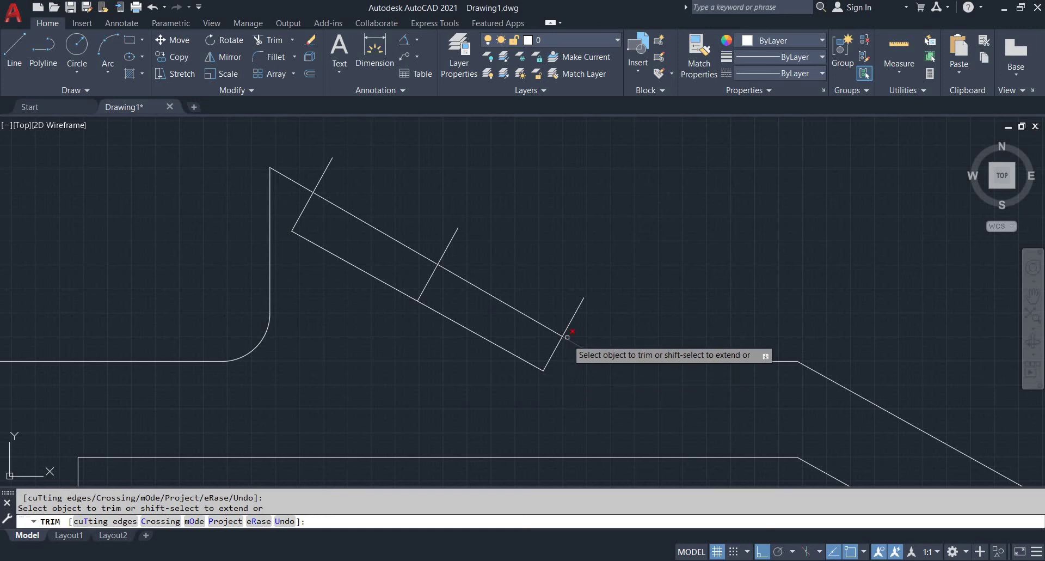
left_click(569, 325)
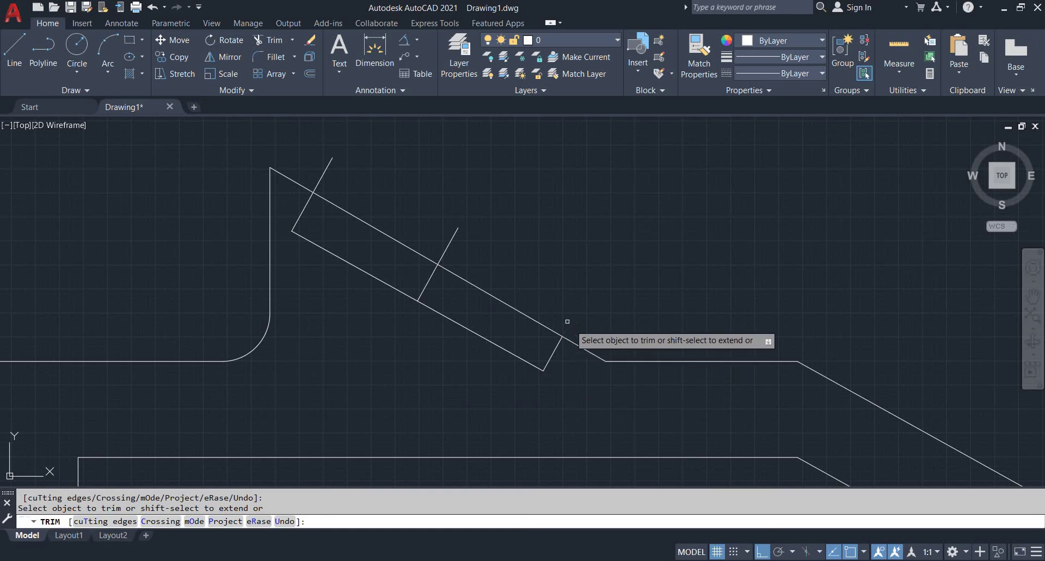
left_click(455, 240)
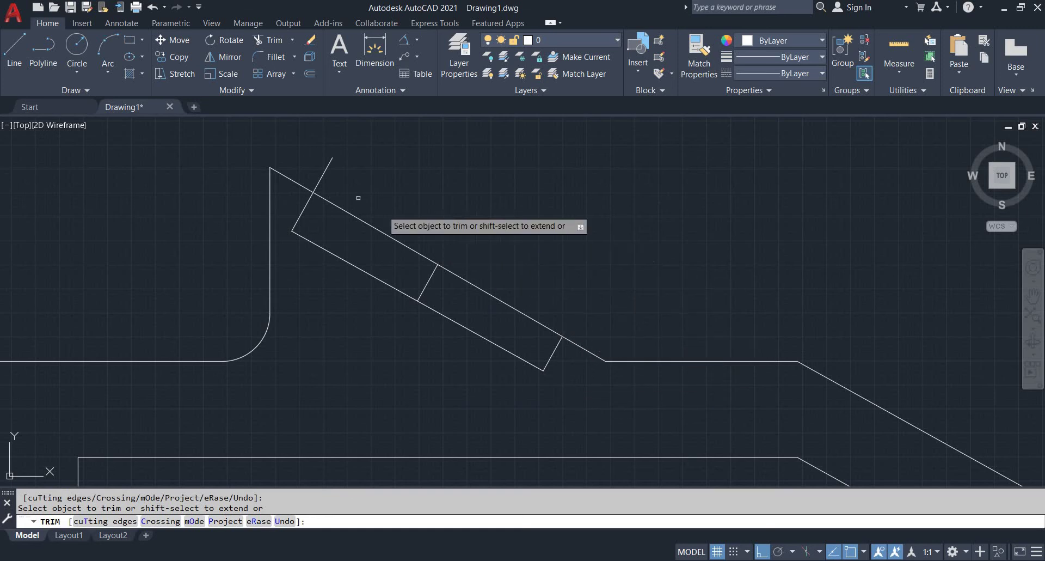
left_click(329, 170)
Step: Trim away the middle cross line and the sloped edge segment across the recess opening
mouse_move(488, 231)
left_mouse_down()
mouse_move(467, 295)
mouse_move(410, 268)
left_mouse_up()
mouse_move(366, 202)
left_mouse_down()
mouse_move(422, 261)
mouse_move(435, 247)
left_mouse_up()
scroll(545, 240, "down", 4)
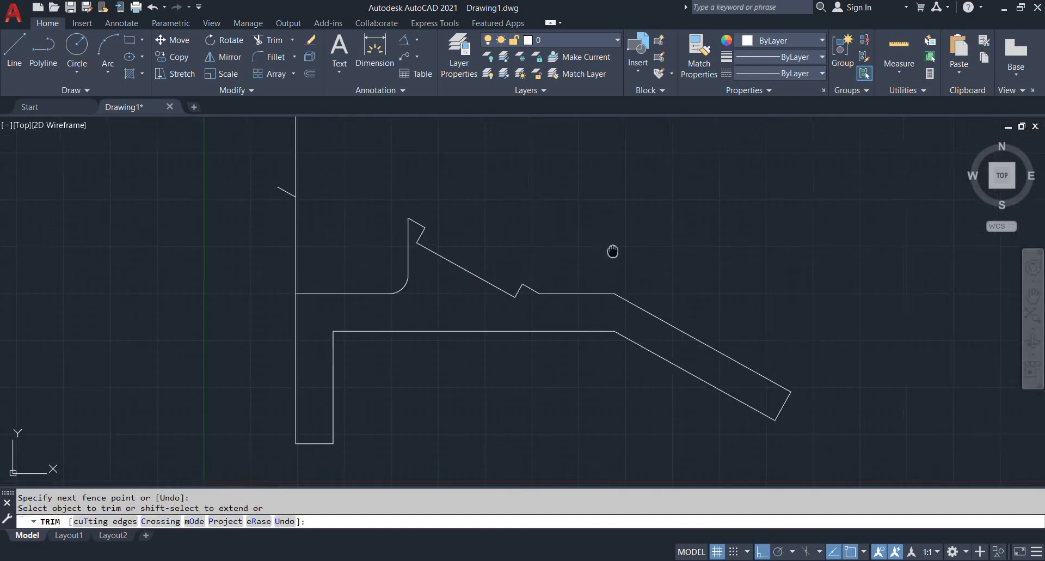
key("Escape")
Step: Erase the short leftover sloped segment outside the long vertical line
middle_click_drag(338, 195, 380, 252)
left_click(276, 212)
left_click(398, 280)
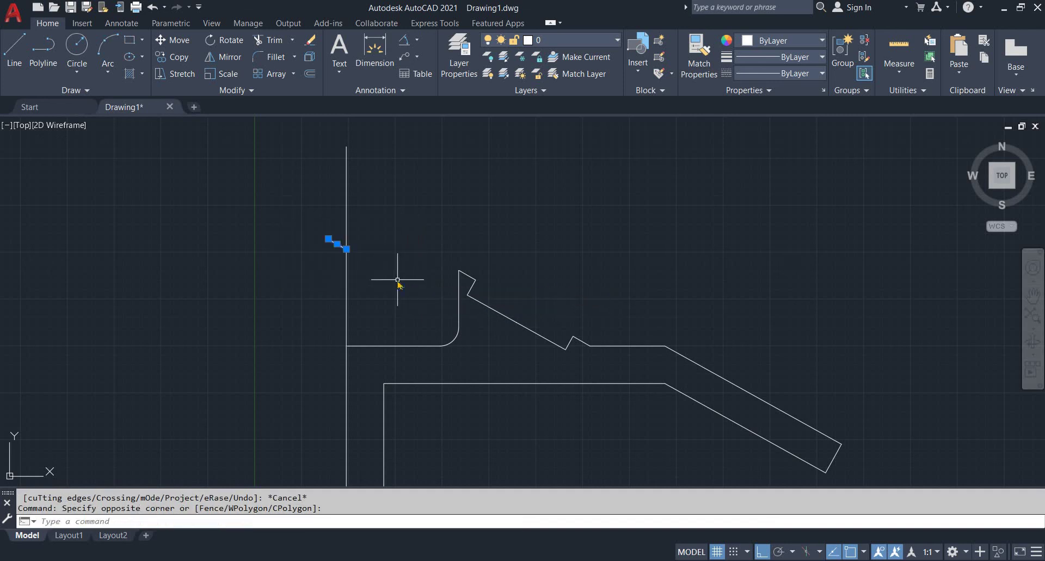
type("e")
key("Return")
key("Escape")
Step: Trim the part of the outer vertical line that projects above the body's top edge
type("tr")
key("Return")
left_click_drag(381, 280, 240, 222)
key("Escape")
Step: Compare the recess with the EX 47 reference image and extend the sloped edge back across its opening
key("alt+Tab")
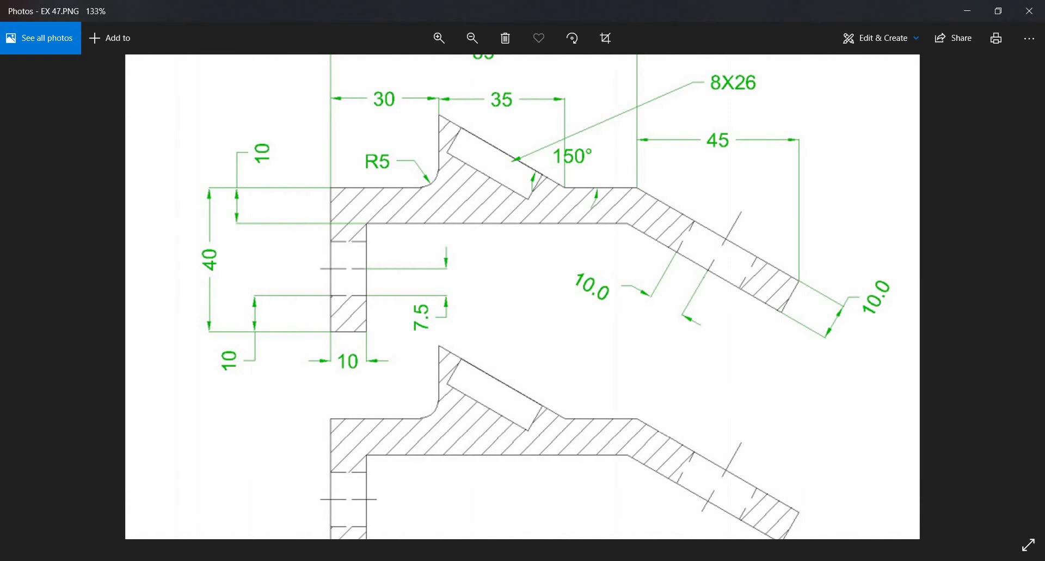
key("alt+Tab")
scroll(536, 334, "up", 5)
key("Escape")
key("Escape")
type("e")
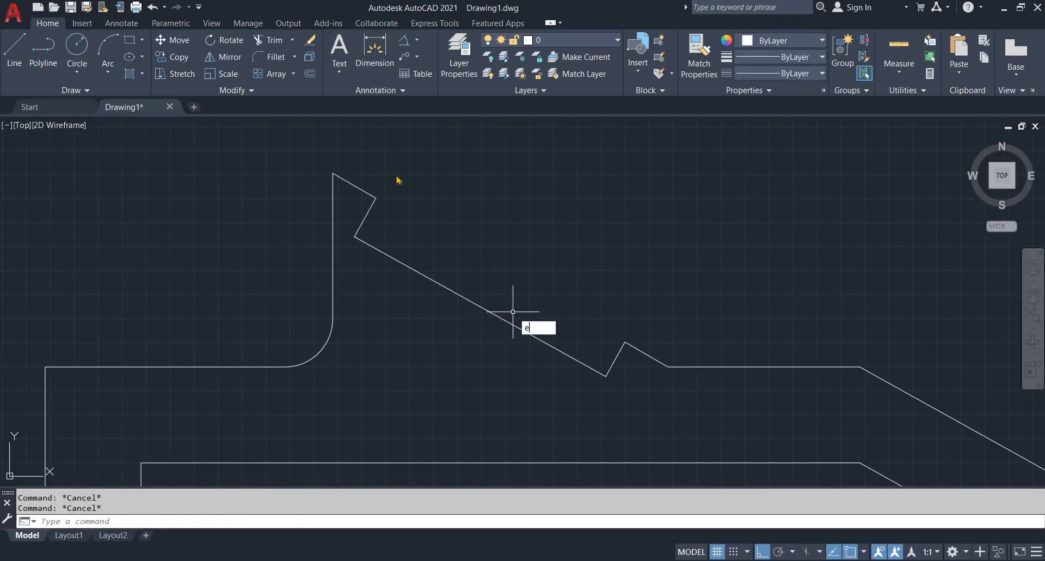
type("x")
key("Return")
left_click(366, 193)
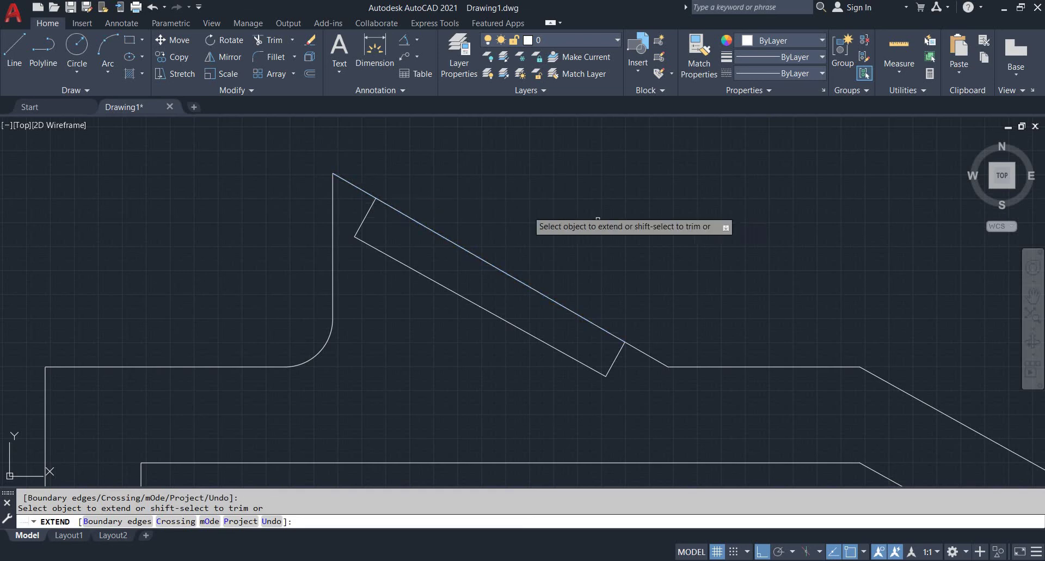
scroll(649, 223, "down", 3)
key("Escape")
Step: Check the hole dimensions in the vertical leg of the EX 47 reference image and return to the AutoCAD drawing
key("alt+Tab")
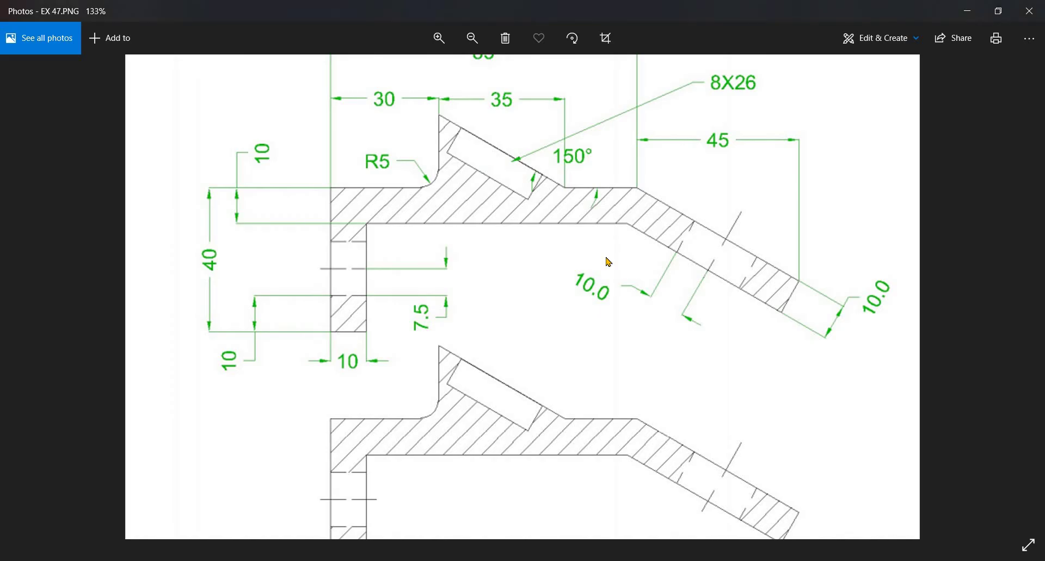
scroll(605, 235, "down", 2)
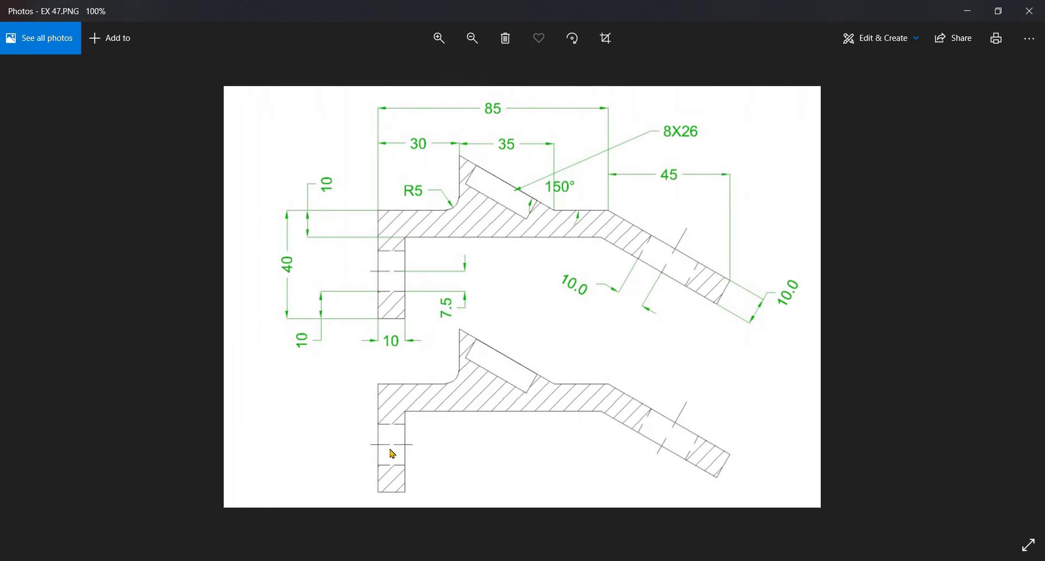
scroll(424, 300, "up", 3)
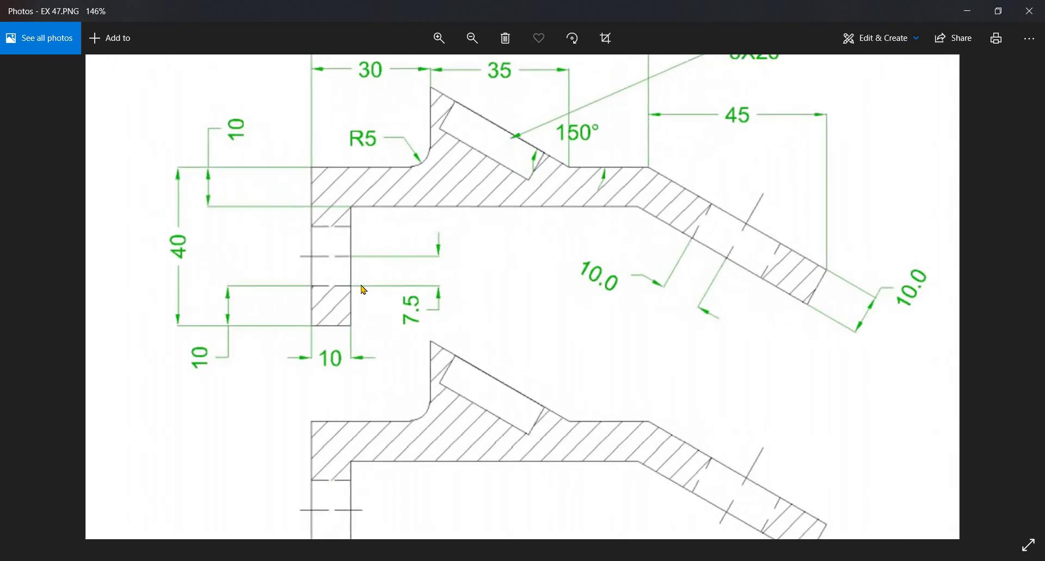
scroll(396, 294, "down", 1)
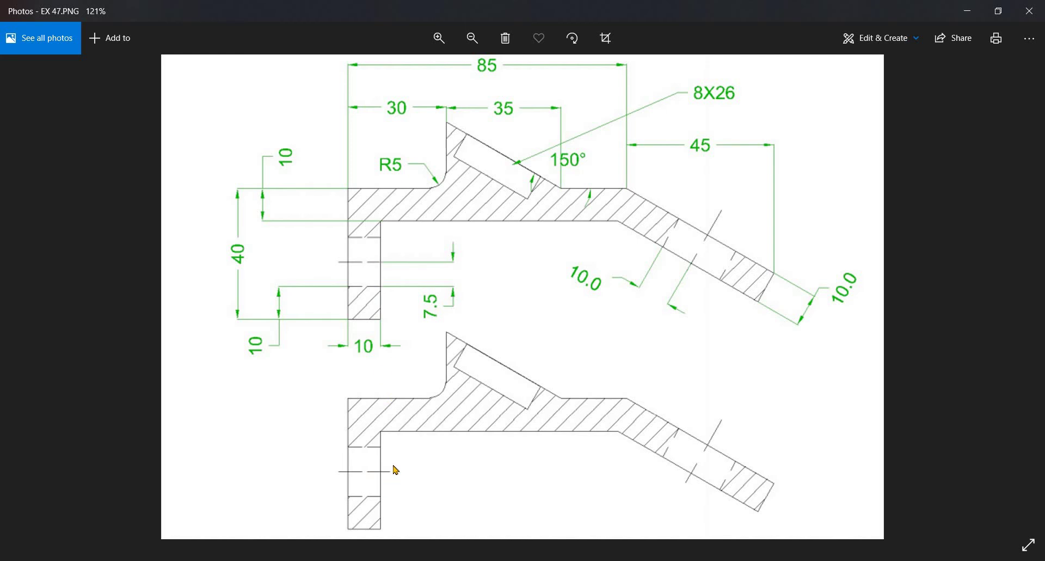
key("alt+Tab")
scroll(392, 343, "down", 5)
scroll(387, 333, "up", 1)
key("Escape")
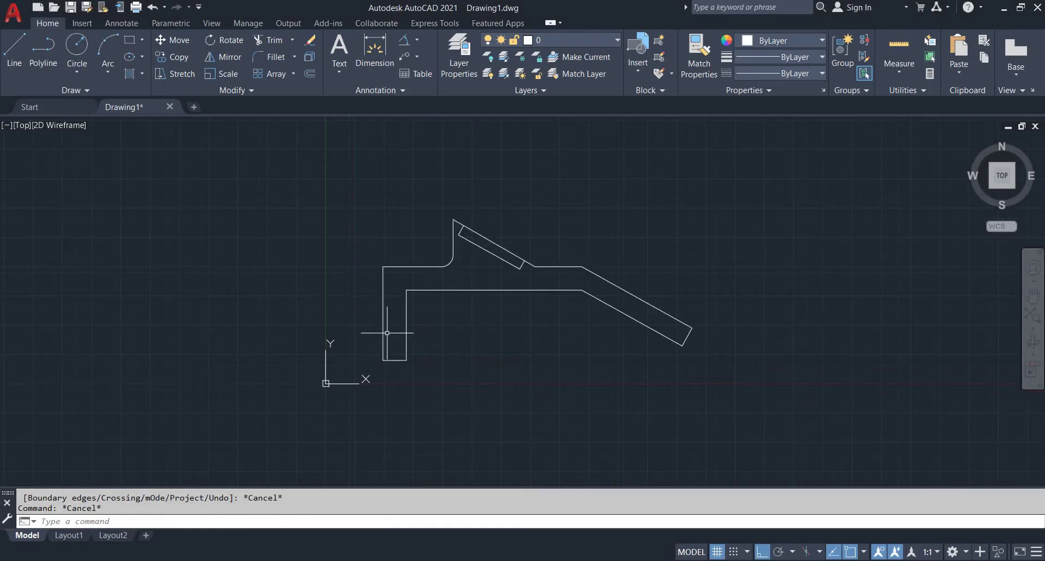
type("L")
key("Return")
type("1")
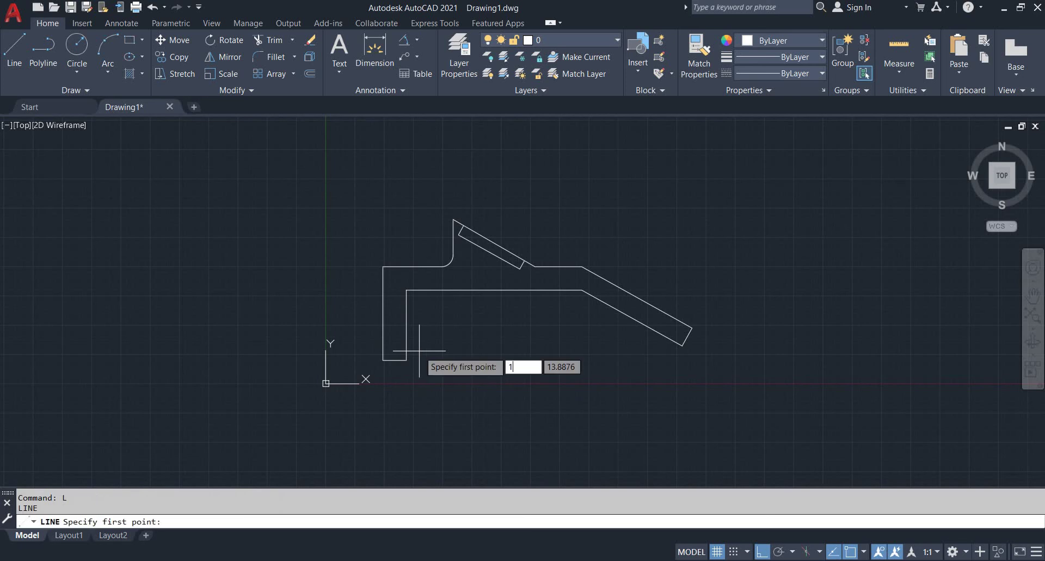
type("0")
key("Return")
scroll(398, 354, "up", 4)
key("Escape")
Step: Offset the bottom edge of the vertical leg upward by 10
type("o")
key("Return")
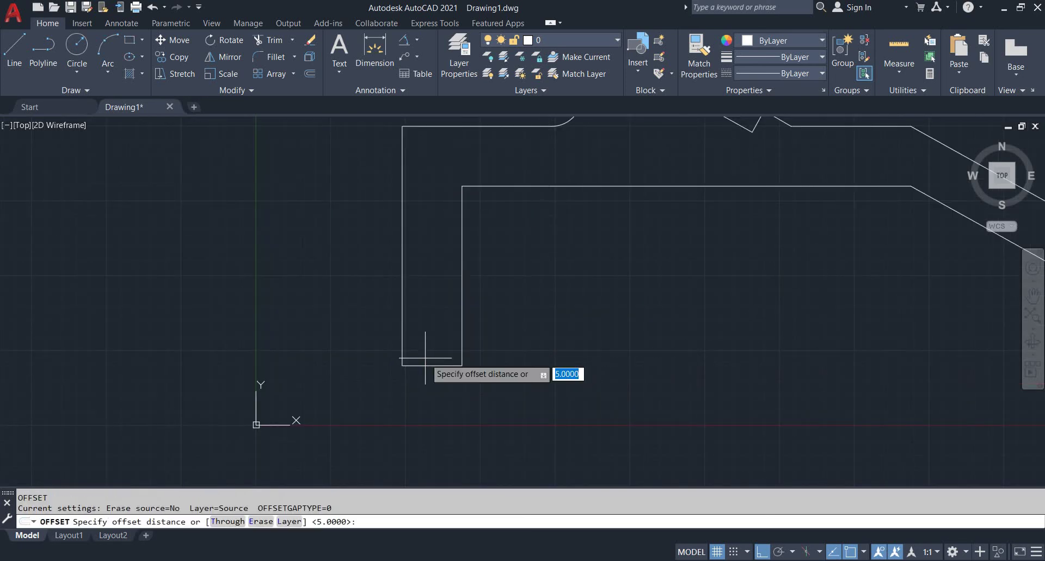
type("10")
key("Return")
left_click(433, 365)
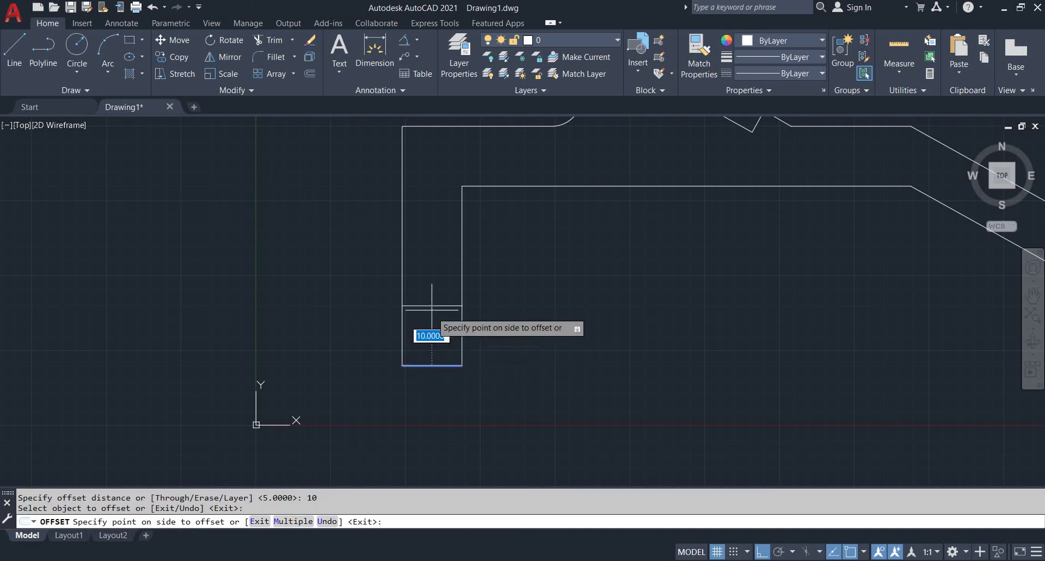
left_click(434, 315)
key("Escape")
Step: Offset the new horizontal line in the vertical leg upward by 15 to mark the hole's upper edge
key("Return")
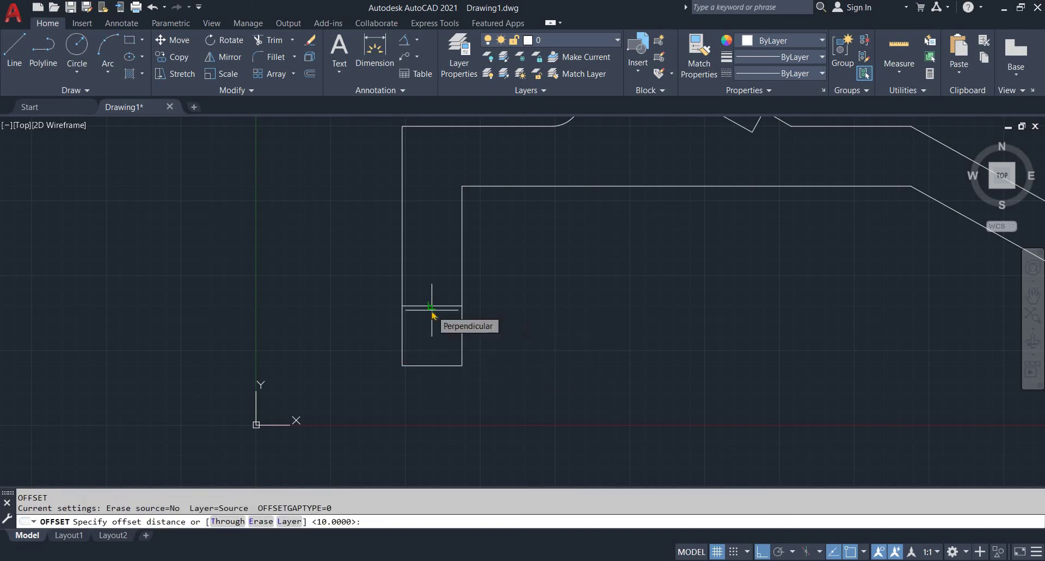
key("Return")
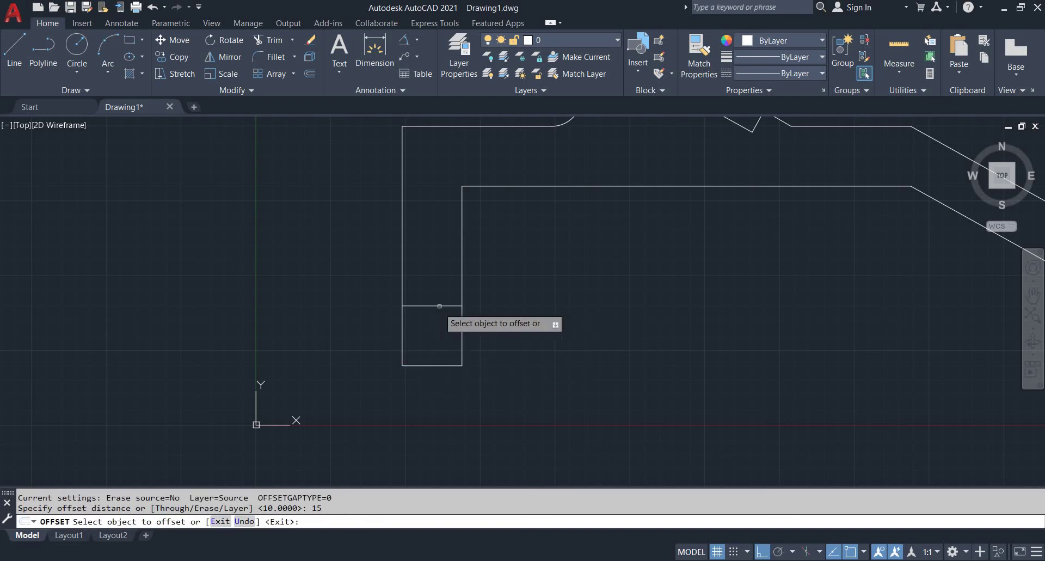
left_click(439, 306)
left_click(441, 243)
scroll(496, 241, "down", 2)
middle_click_drag(496, 241, 469, 288)
scroll(464, 297, "up", 1)
key("Escape")
Step: Check the hole position and dimensions in the sloped arm of the EX 47 reference image and return to the AutoCAD drawing
scroll(599, 295, "down", 1)
middle_click_drag(599, 294, 469, 285)
key("alt+Tab")
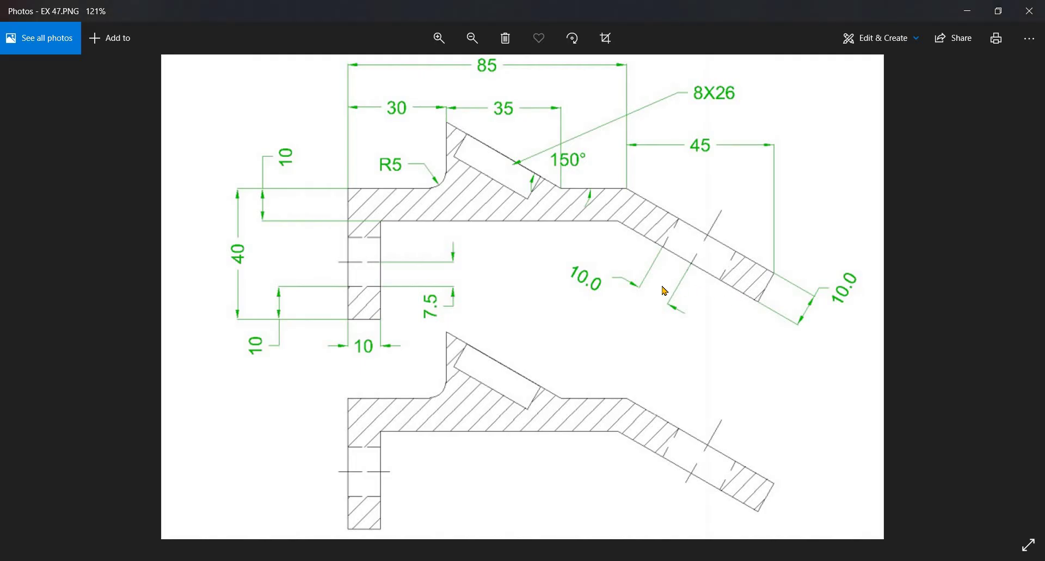
key("alt+Tab")
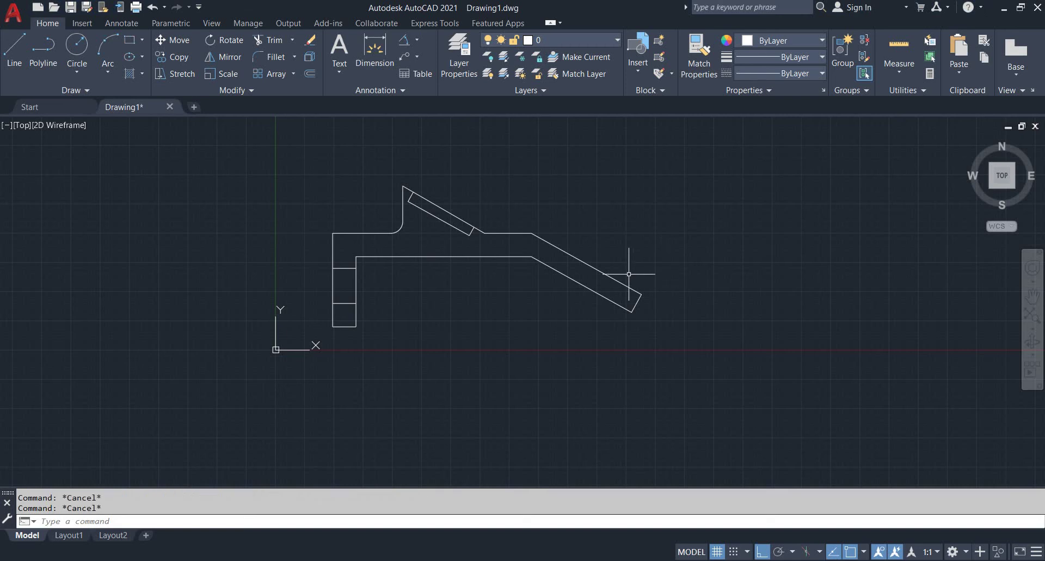
Step: Copy the sloped arm's end edge from its upper corner to the midpoint of the arm's upper edge
scroll(623, 276, "up", 3)
left_click(679, 363)
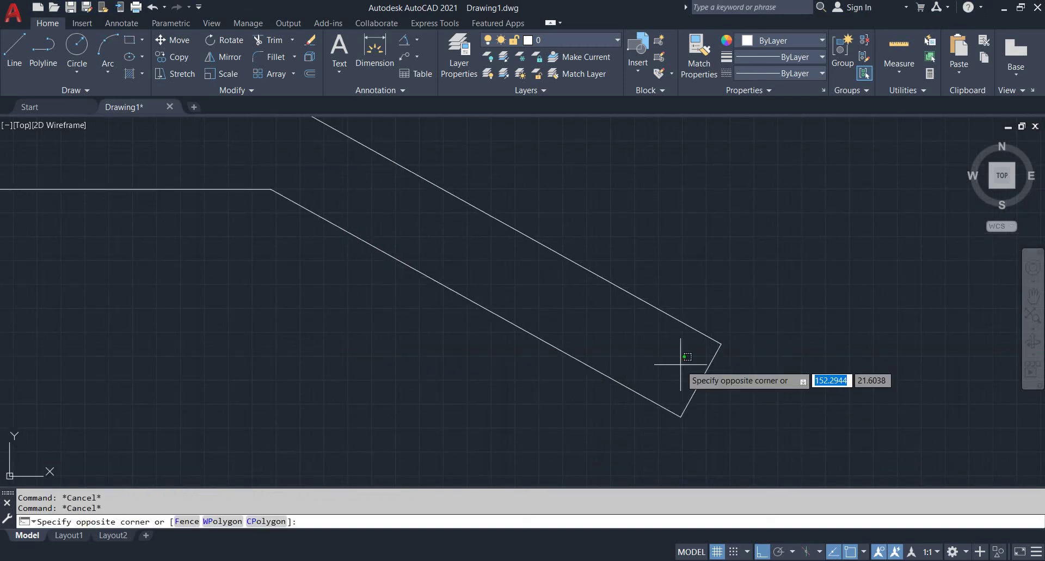
key("Escape")
left_click(782, 415)
left_click(652, 339)
key("Escape")
left_click(898, 418)
left_click(687, 360)
type("c")
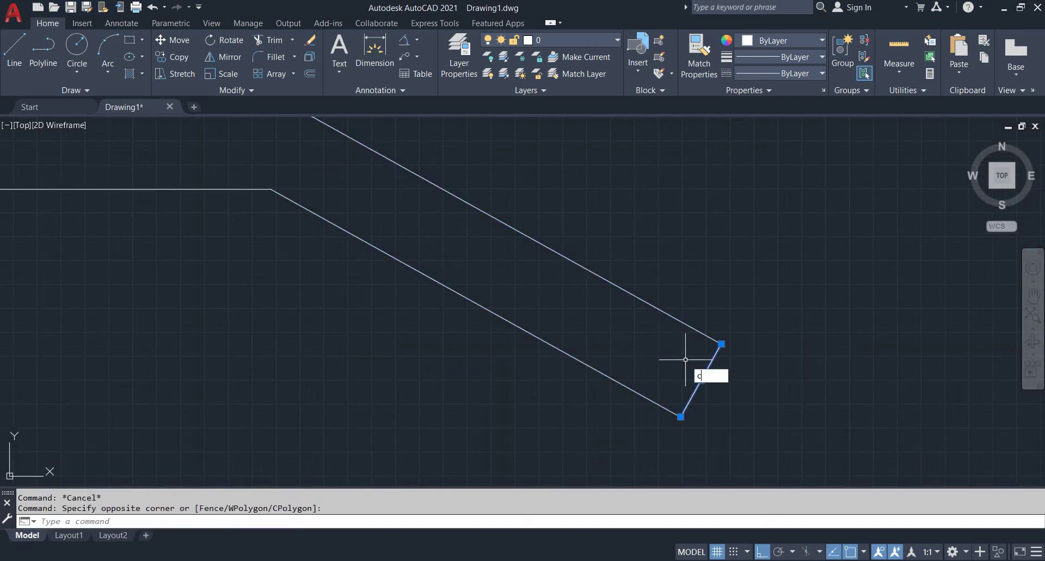
type("o")
key("Return")
left_click(722, 343)
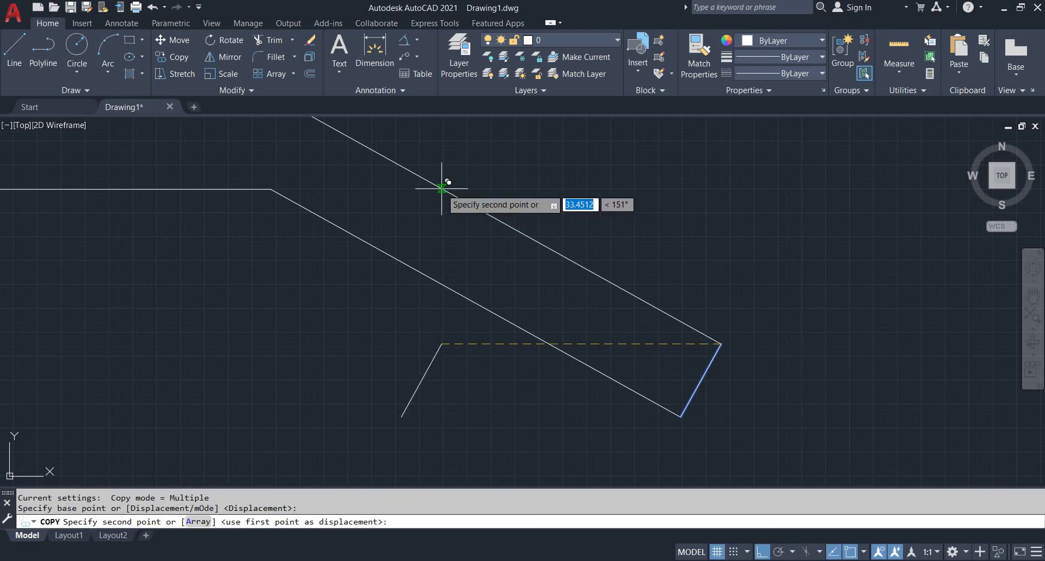
left_click(504, 221)
scroll(495, 217, "down", 4)
key("Escape")
Step: Check the EX 47 reference image, then offset the copied cross line in the sloped arm by 10 to both sides
key("alt+Tab")
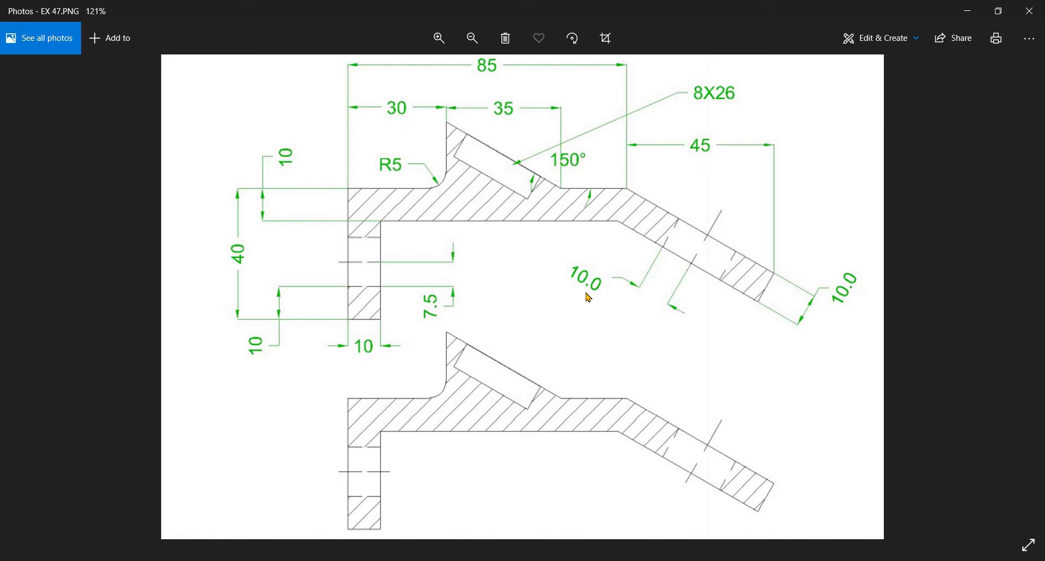
key("alt+Tab")
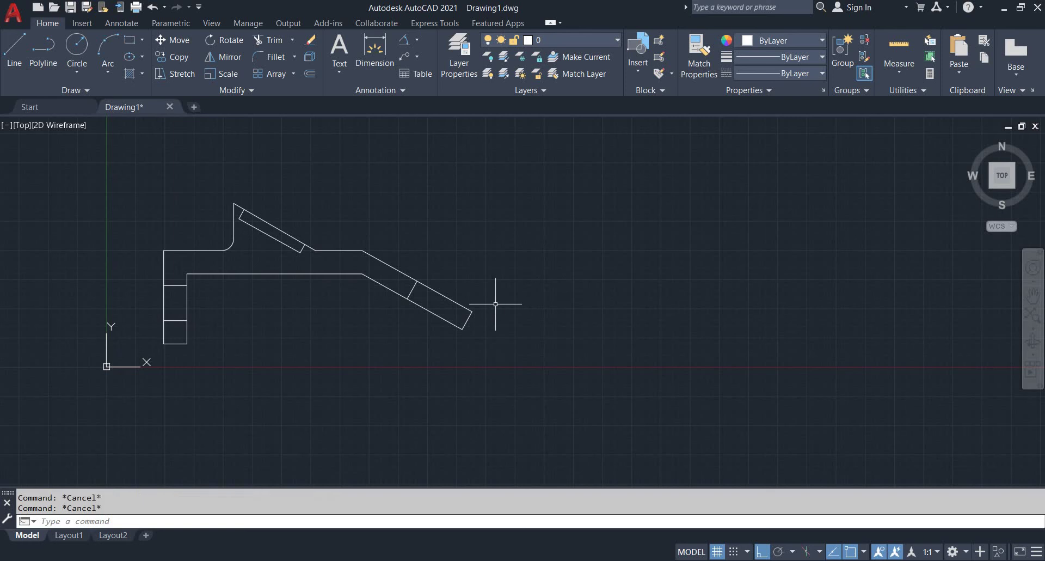
type("o")
key("Return")
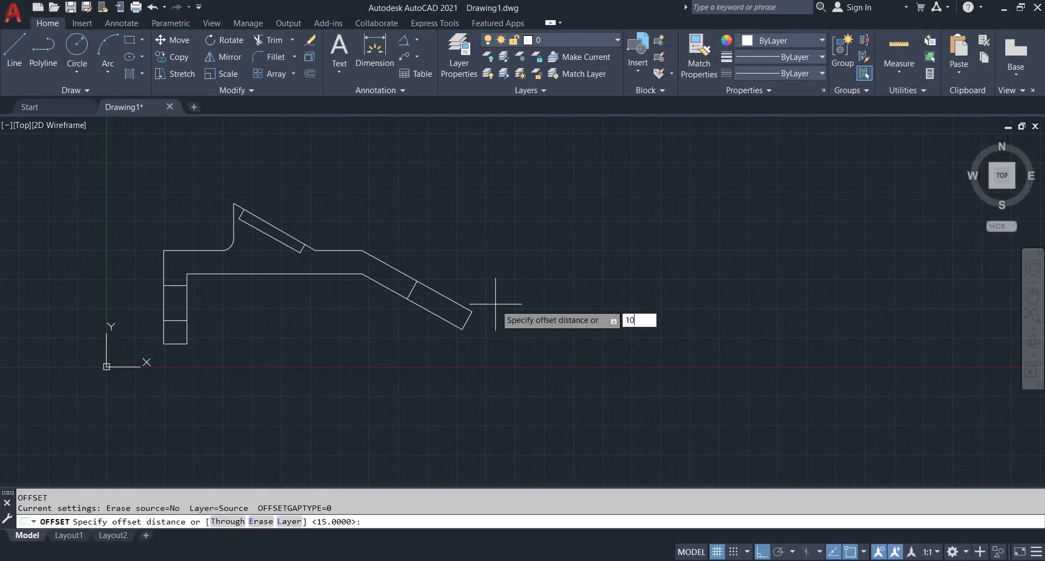
key("Return")
scroll(436, 299, "up", 2)
left_click(394, 281)
left_click(385, 264)
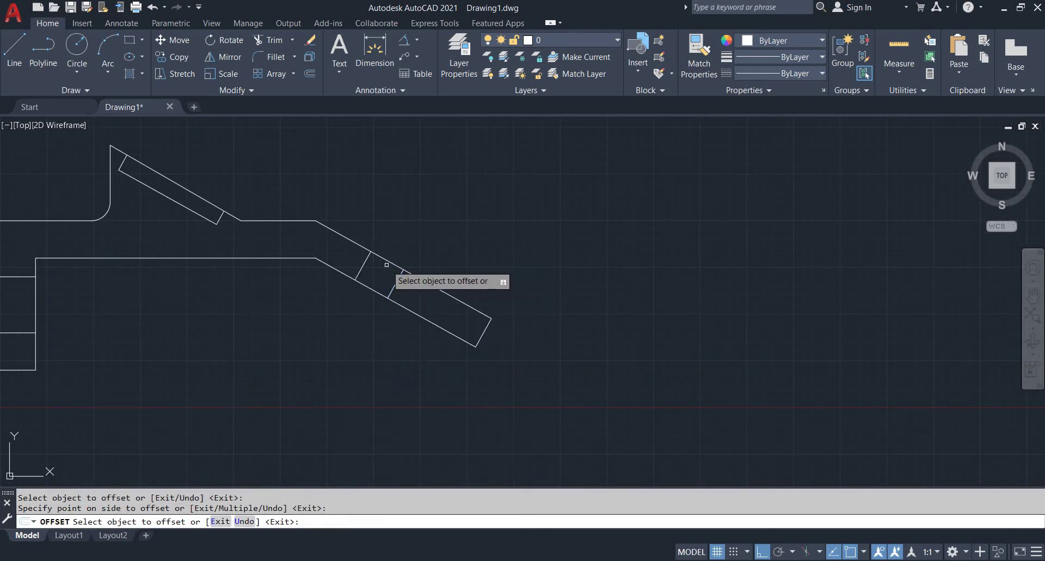
left_click(395, 280)
left_click(416, 293)
key("Escape")
Step: Compare the sloped arm with the EX 47 reference image and erase the middle cross line between the two hole edges
key("alt+Tab")
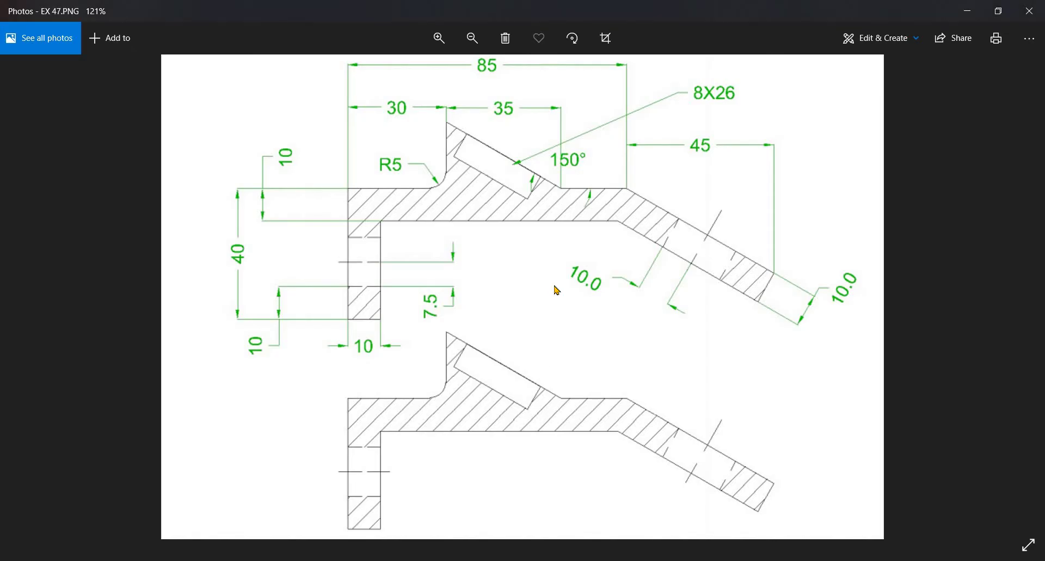
key("alt+Tab")
middle_click_drag(264, 306, 379, 316)
scroll(380, 316, "up", 2)
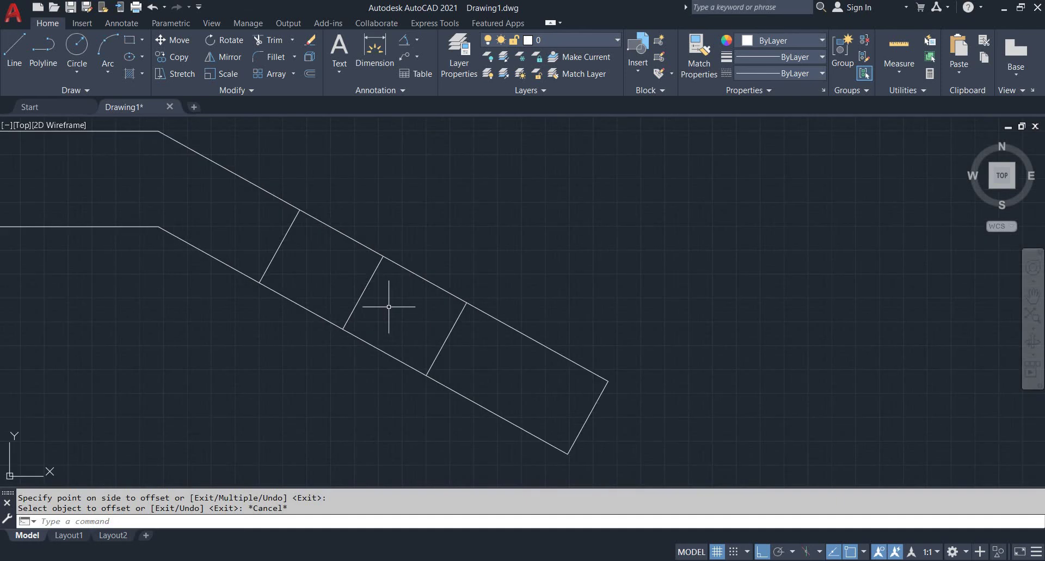
left_click(387, 306)
left_click(341, 269)
type("e")
key("Return")
scroll(436, 295, "down", 4)
scroll(416, 339, "up", 2)
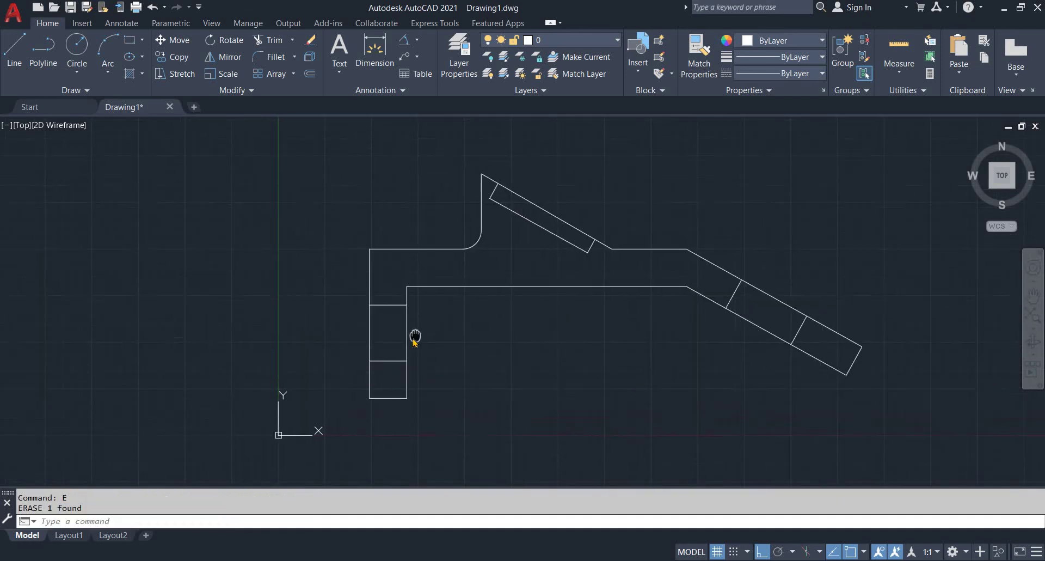
Step: Check the reference's sectioned areas and start a hatch in the main body, the vertical leg's lower end and the sloped arm's outer end
key("alt+Tab")
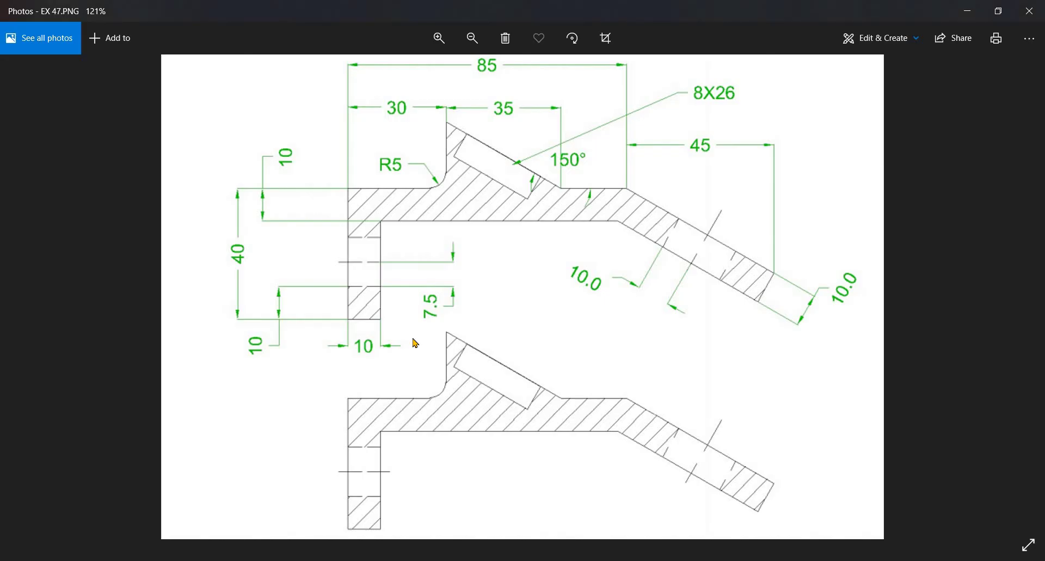
key("alt+Tab")
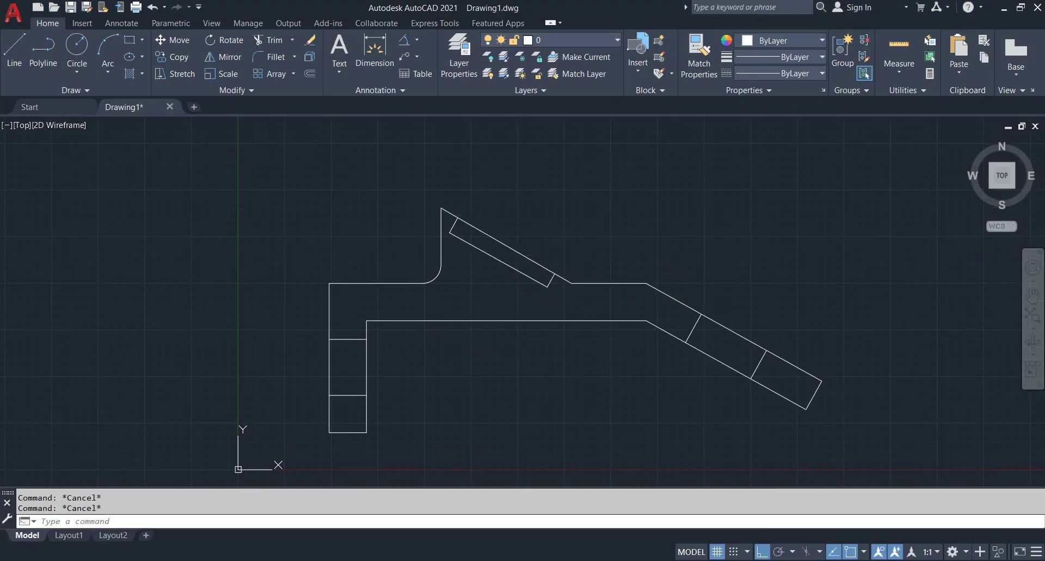
type("h")
key("Return")
left_click(463, 297)
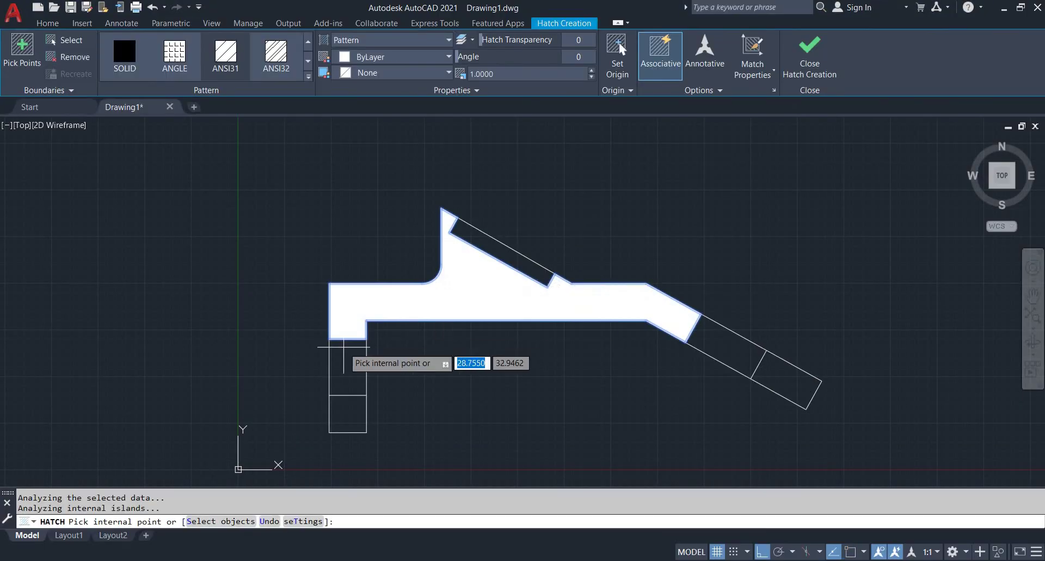
left_click(348, 414)
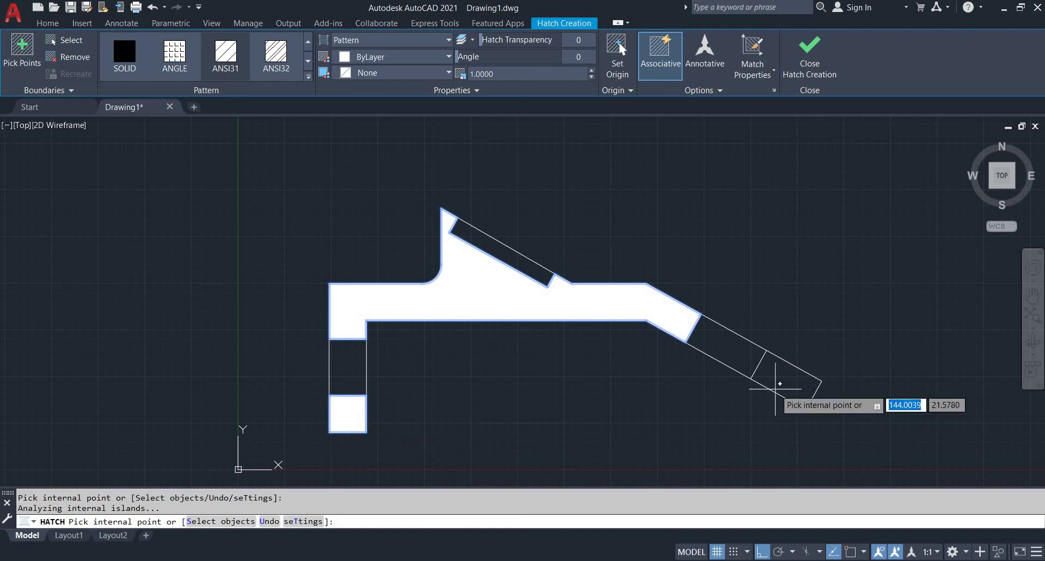
left_click(779, 385)
Step: Compare the hatching with the EX 47 reference image and set the hatch pattern to ANSI32
key("alt+Tab")
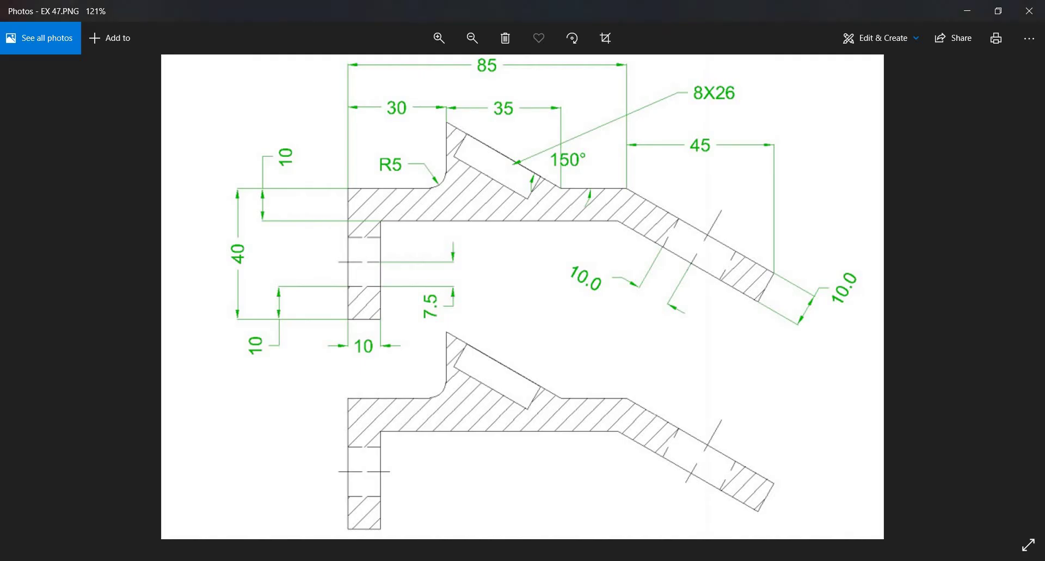
key("alt+Tab")
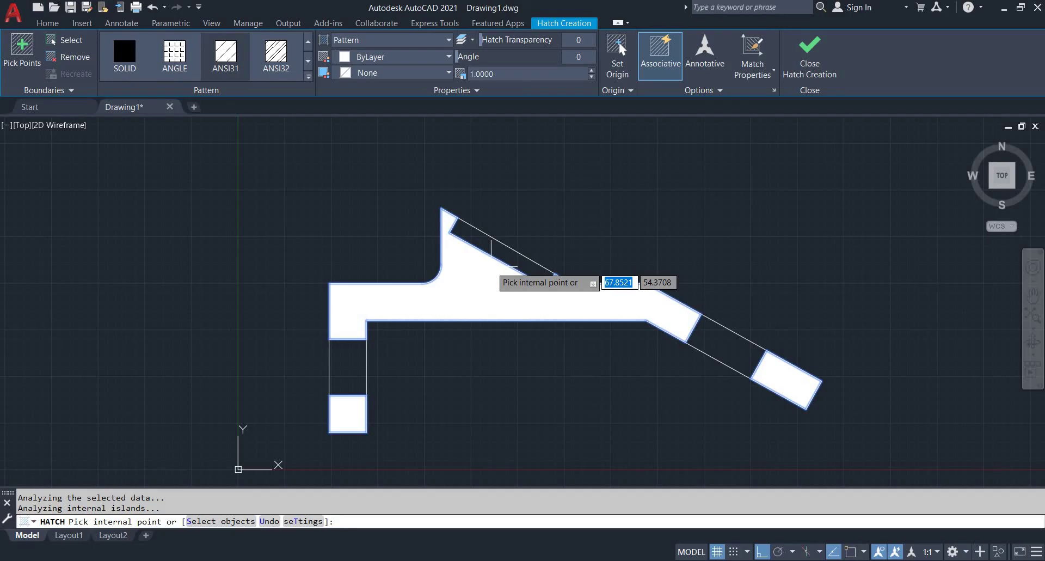
left_click(297, 71)
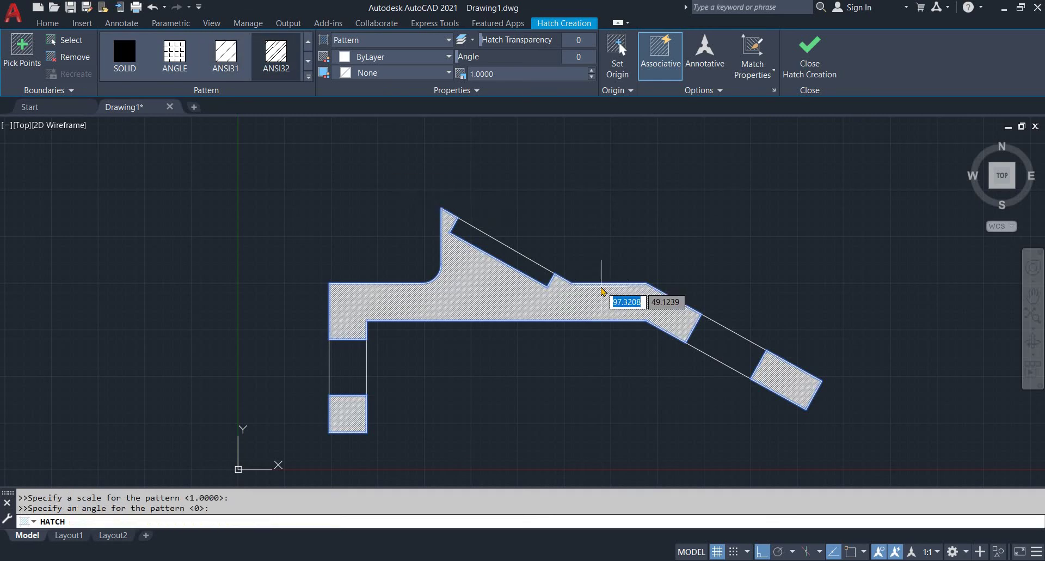
key("alt+Tab")
key("alt+Tab")
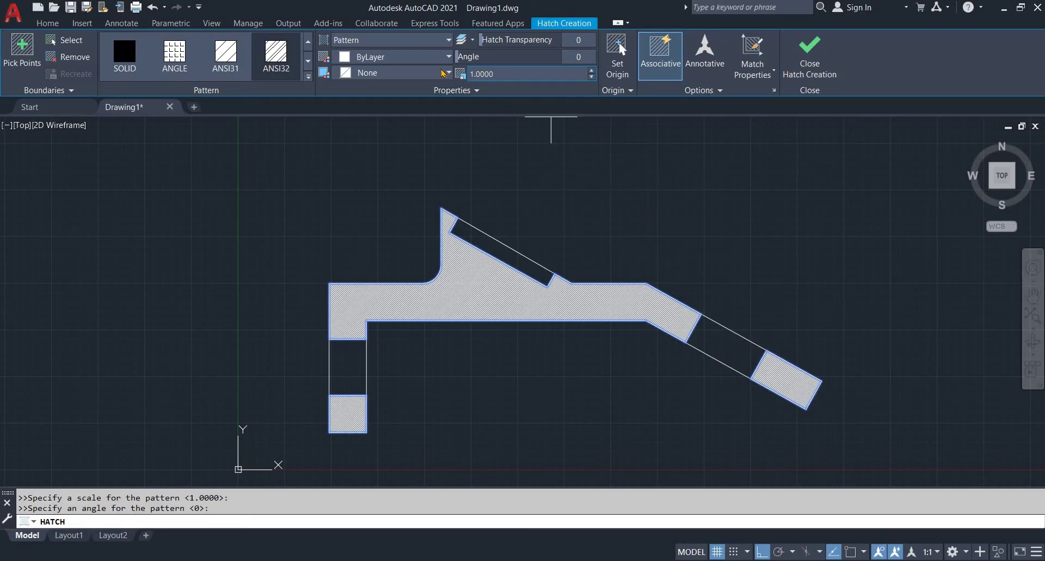
Step: Set the hatch pattern scale to 4.3 and finish the hatch
left_click(593, 70)
left_click(594, 70)
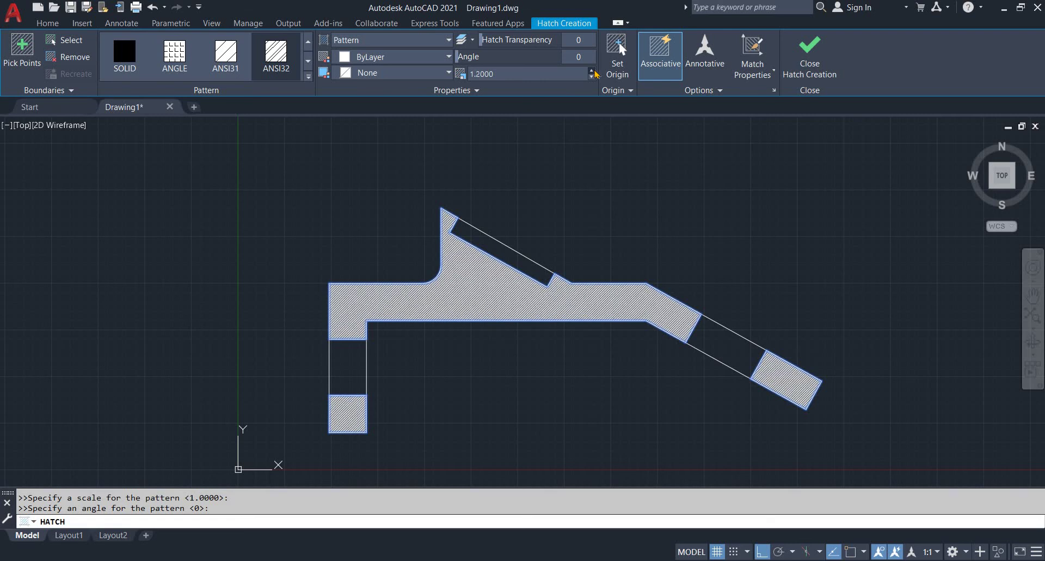
left_click(593, 71)
left_click(593, 71)
left_click(593, 70)
left_click(593, 70)
left_click(593, 70)
left_click(594, 70)
left_click(594, 70)
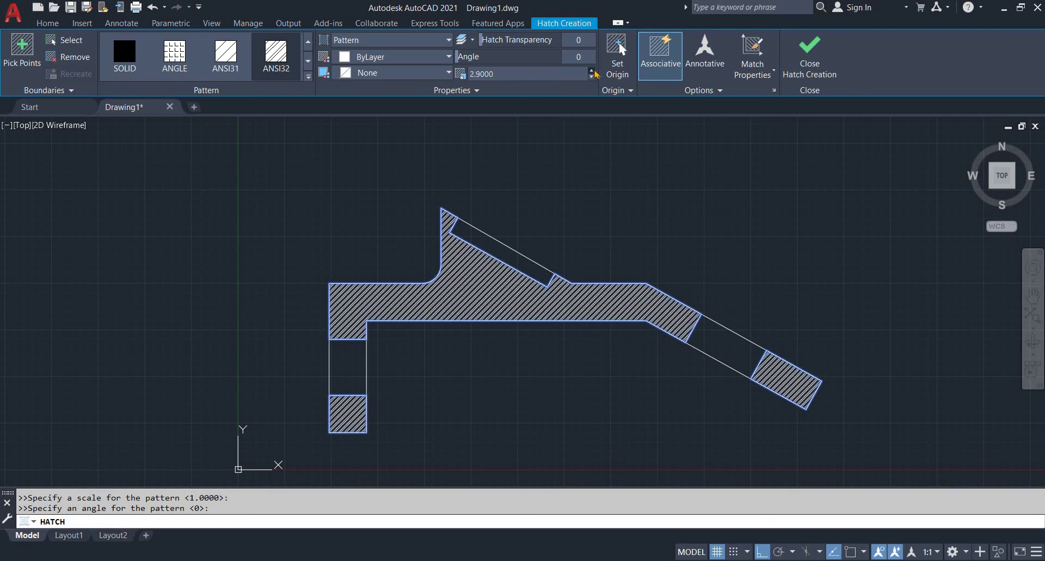
left_click(594, 71)
left_click(594, 70)
left_click(594, 70)
left_click(594, 71)
left_click(593, 70)
left_click(593, 71)
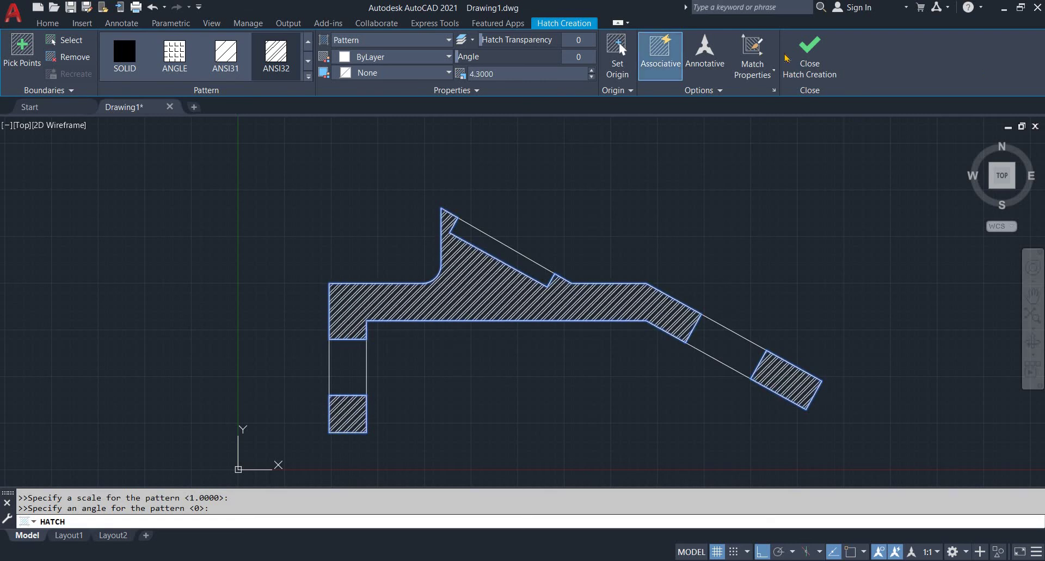
left_click(810, 54)
key("Escape")
key("Escape")
Step: Draw a line across the sloped arm's hole between the midpoints of the arm's upper and lower edges
scroll(740, 355, "up", 3)
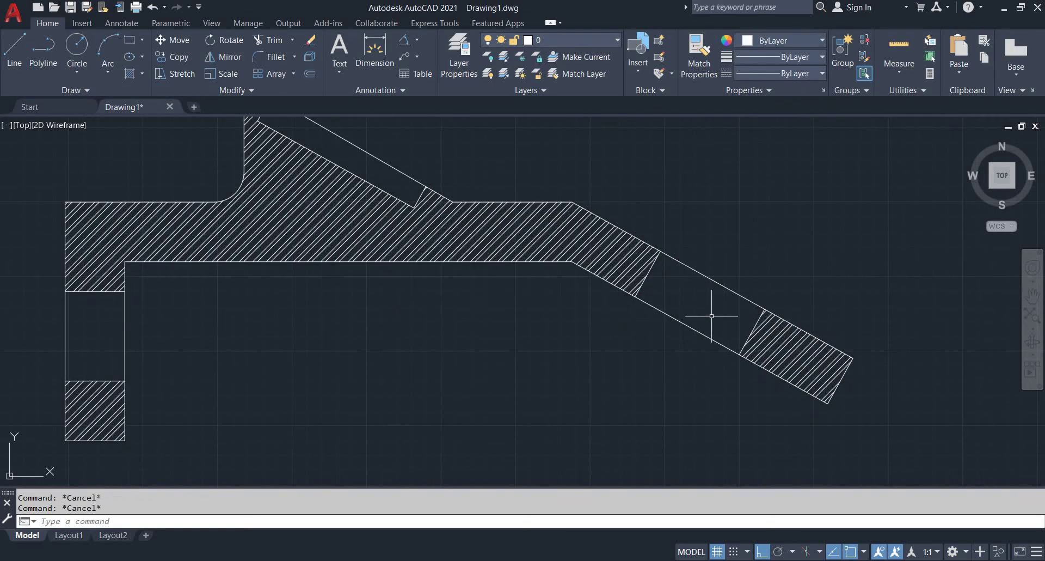
key("Return")
key("Escape")
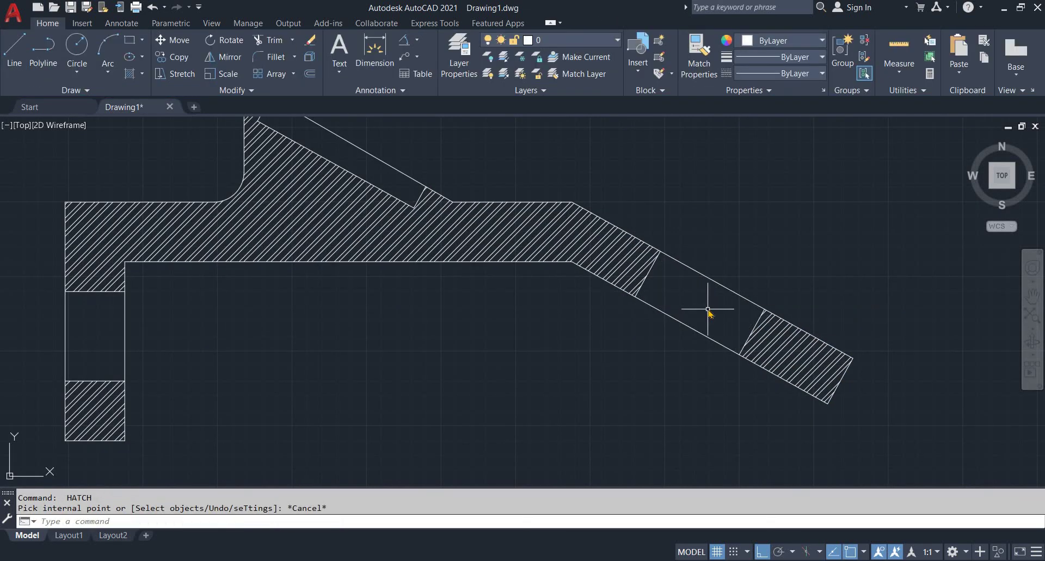
type("l")
key("Return")
left_click(712, 280)
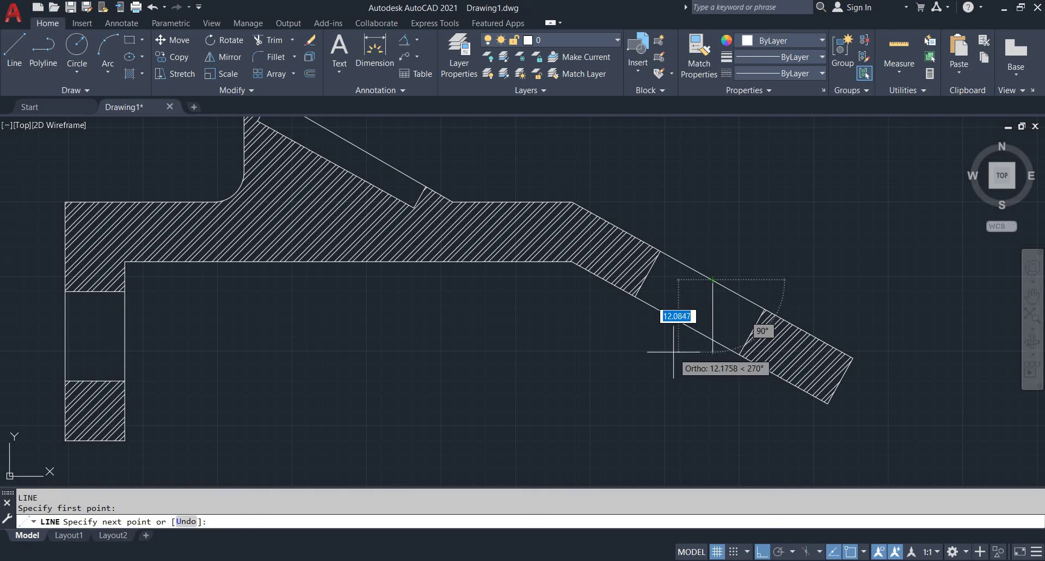
left_click(687, 325)
key("Escape")
left_click(682, 328)
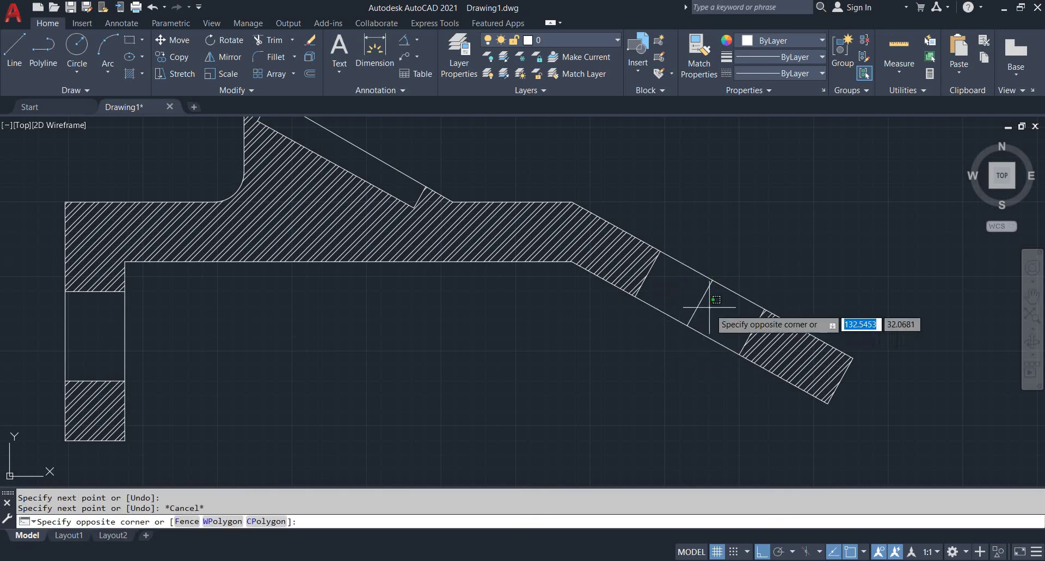
left_click(730, 274)
left_click(713, 280)
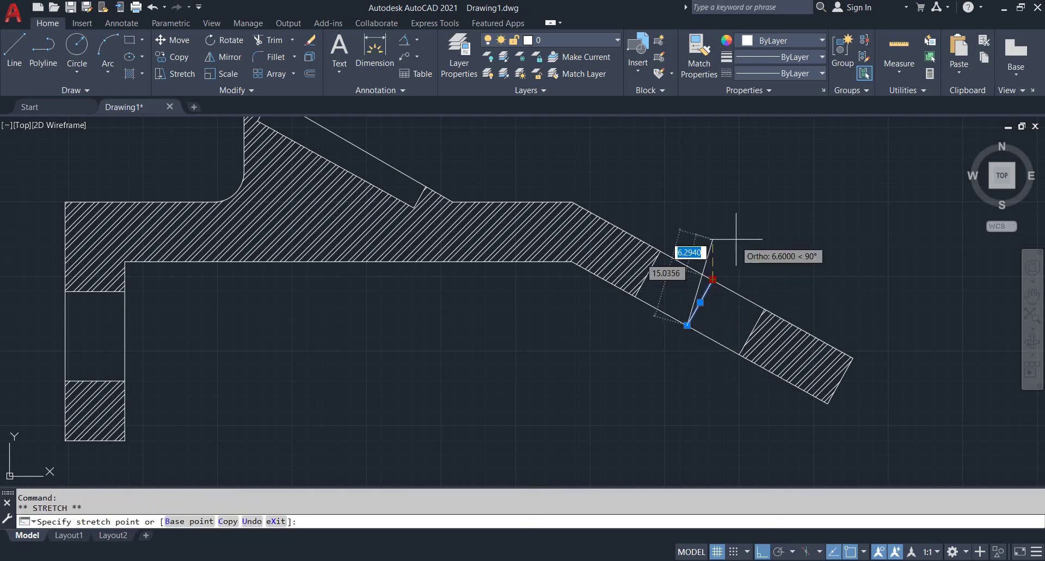
key("Escape")
key("Escape")
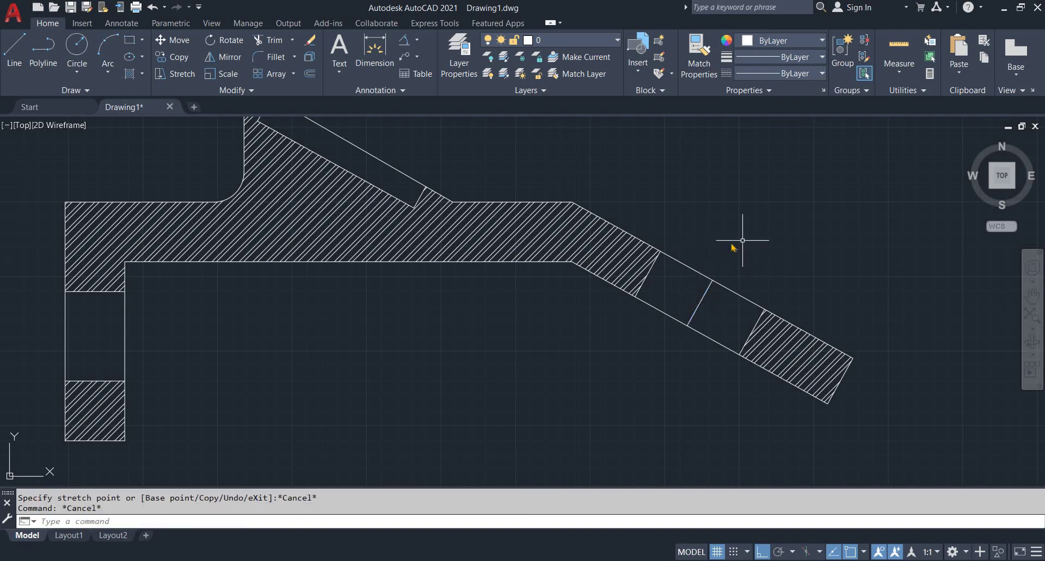
Step: Draw a horizontal helper line above the sloped arm as a boundary for extending the hole's centre line
type("l")
key("Return")
left_click(698, 194)
left_click(852, 276)
key("Escape")
key("Escape")
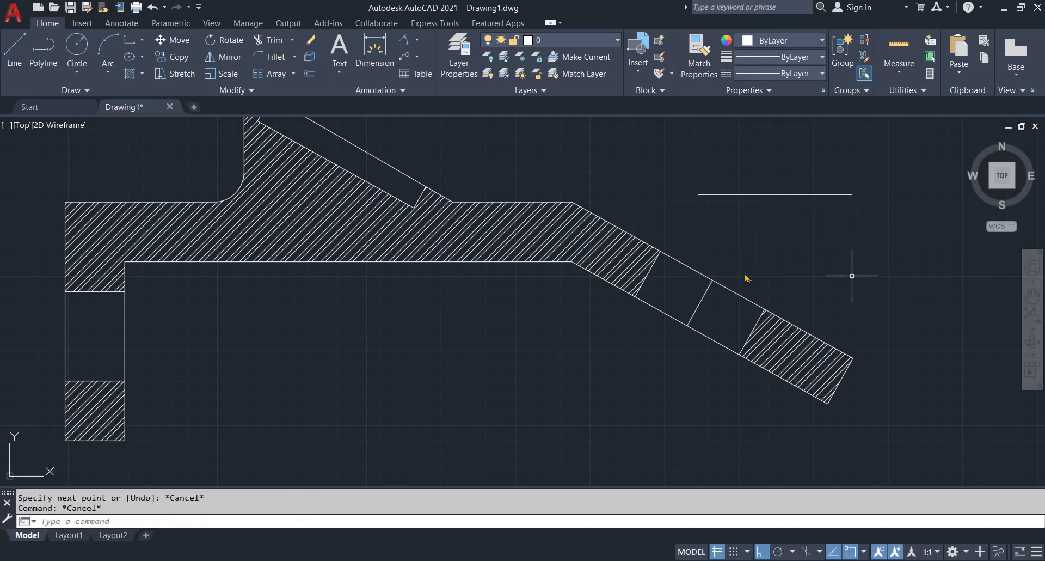
Step: Extend the centre line of the sloped arm's hole up to the horizontal helper line
type("ex")
key("Return")
key("Escape")
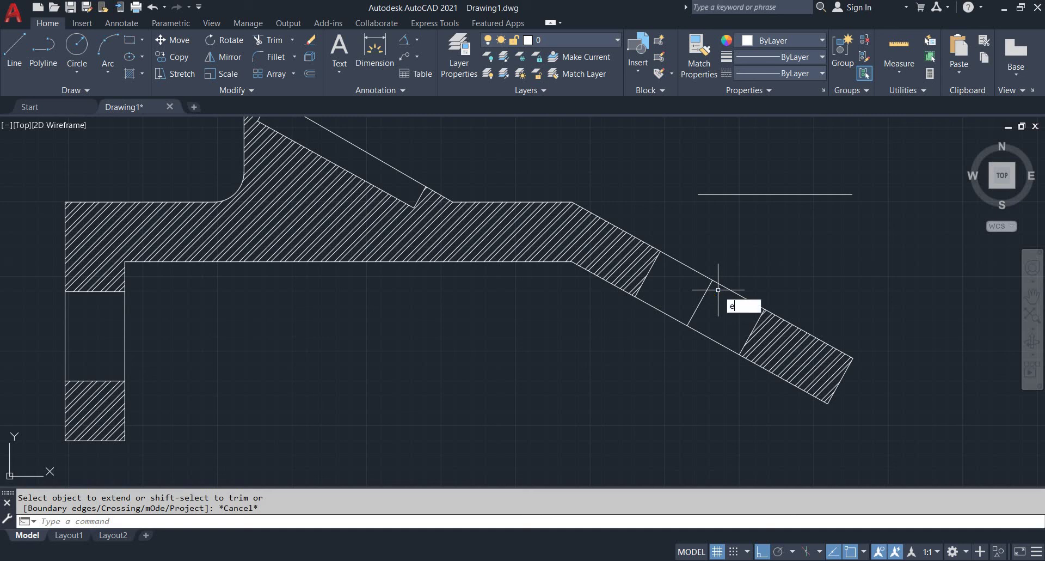
key("Return")
left_click(708, 288)
left_click_drag(747, 252, 707, 219)
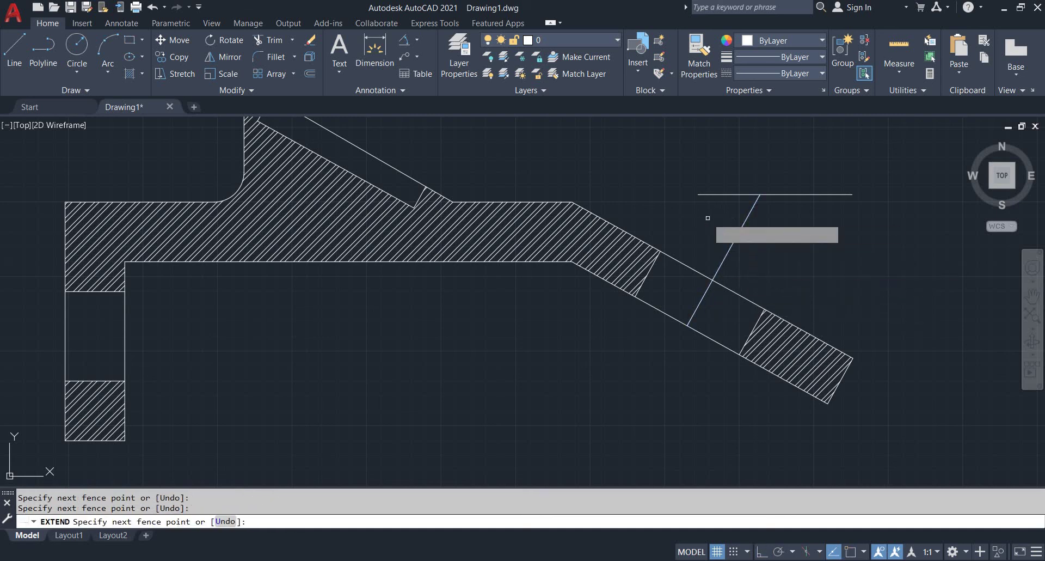
key("Escape")
Step: Move the extended centre line along its own direction so its midpoint lies on the sloped arm's upper edge
left_click(776, 264)
left_click(712, 230)
type("m")
key("Return")
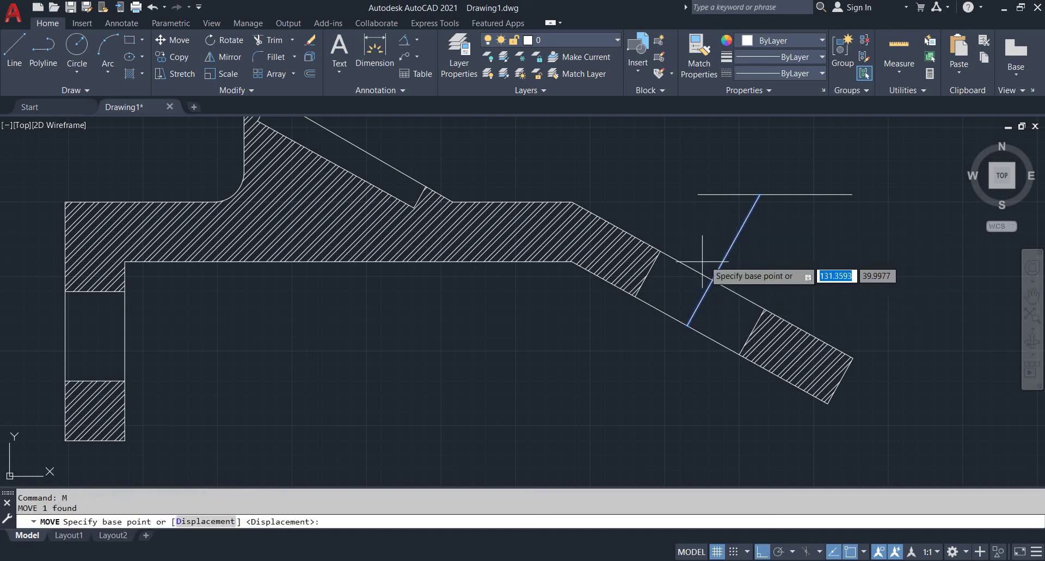
left_click(723, 260)
key("Escape")
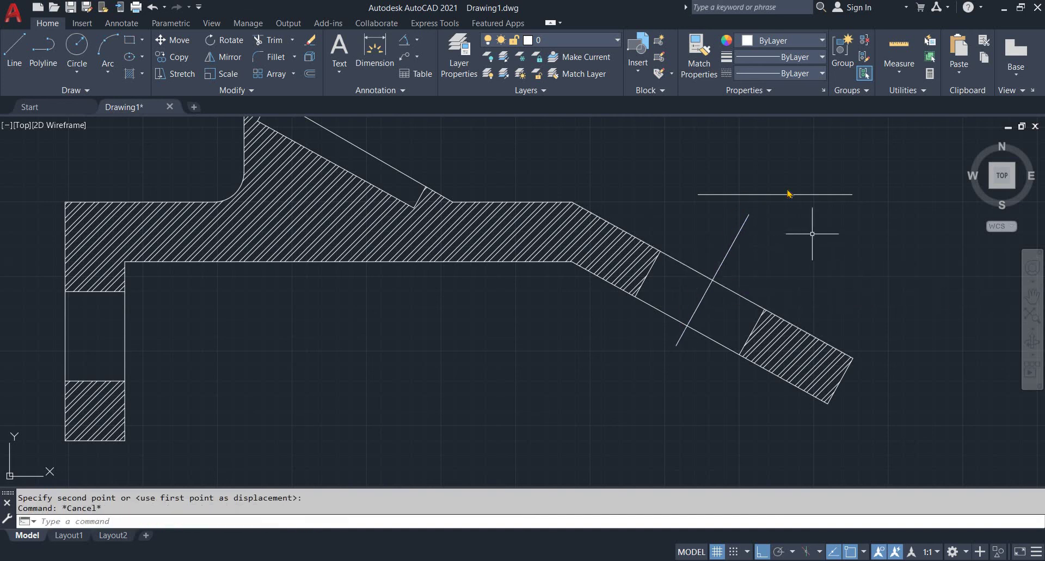
Step: Erase the horizontal helper line above the sloped arm
left_click(812, 226)
left_click(789, 187)
key("Delete")
left_click(766, 243)
left_click(718, 239)
scroll(702, 266, "down", 3)
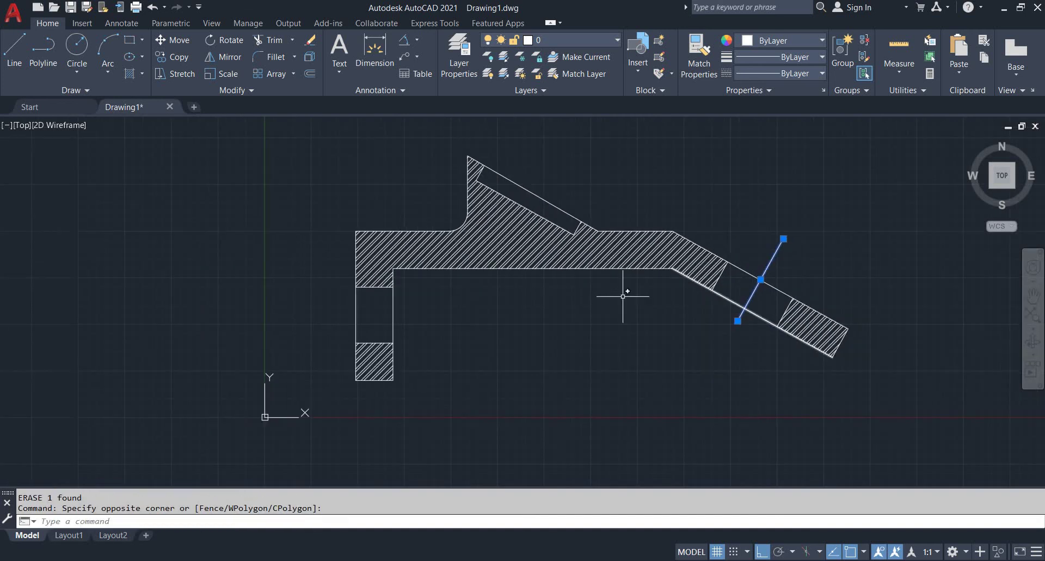
key("Escape")
type("l")
key("Return")
scroll(414, 321, "up", 3)
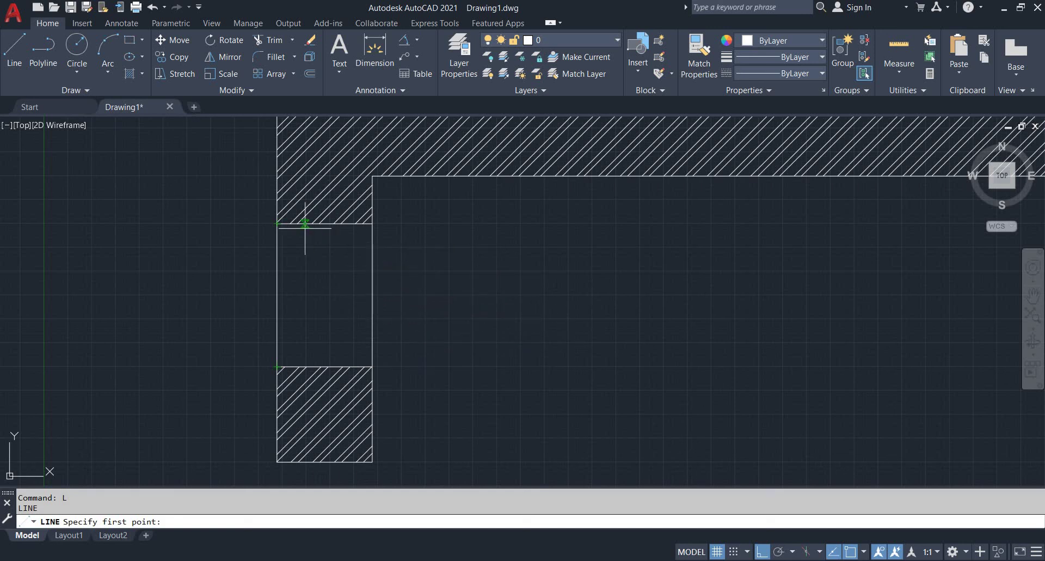
key("Escape")
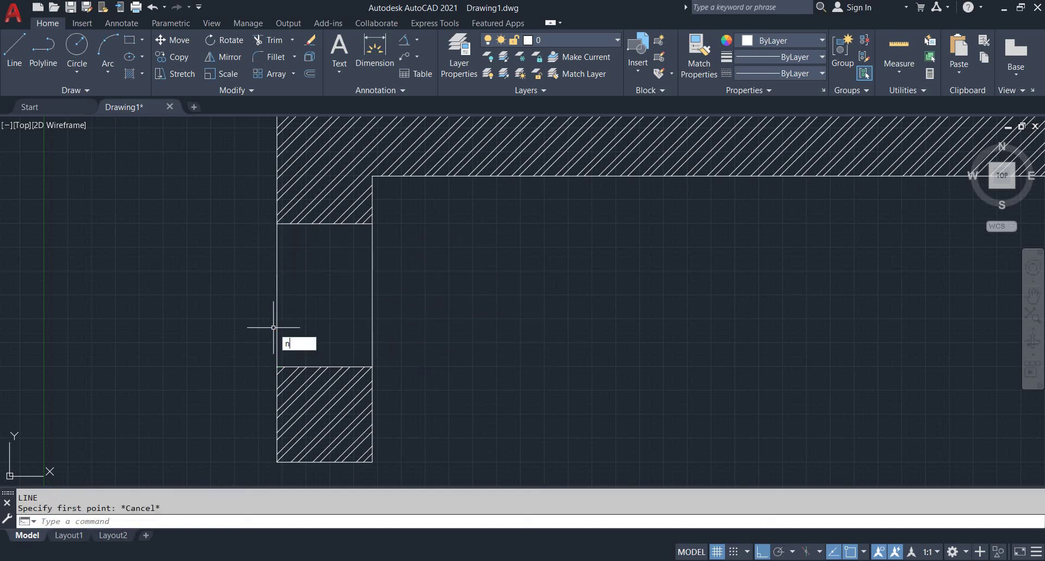
key("Escape")
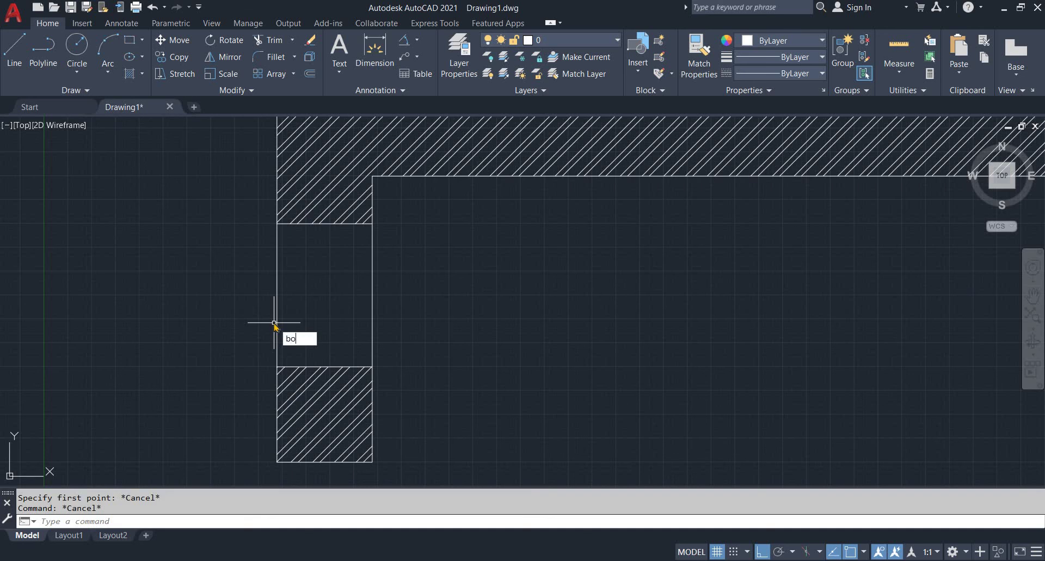
Step: Create a boundary polyline around the unhatched hole area in the bracket's vertical leg
key("Return")
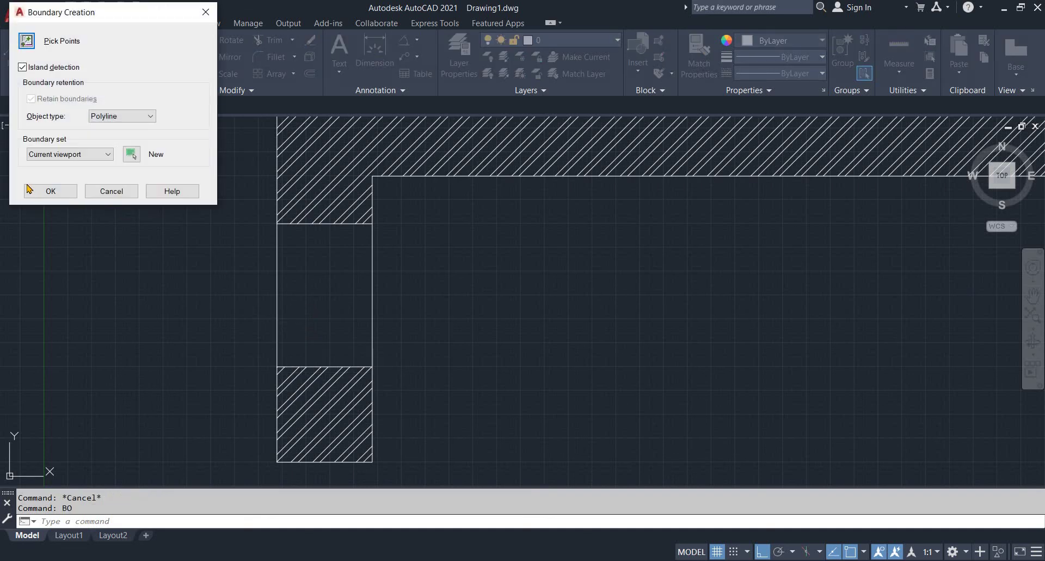
left_click(26, 41)
left_click(292, 304)
key("Return")
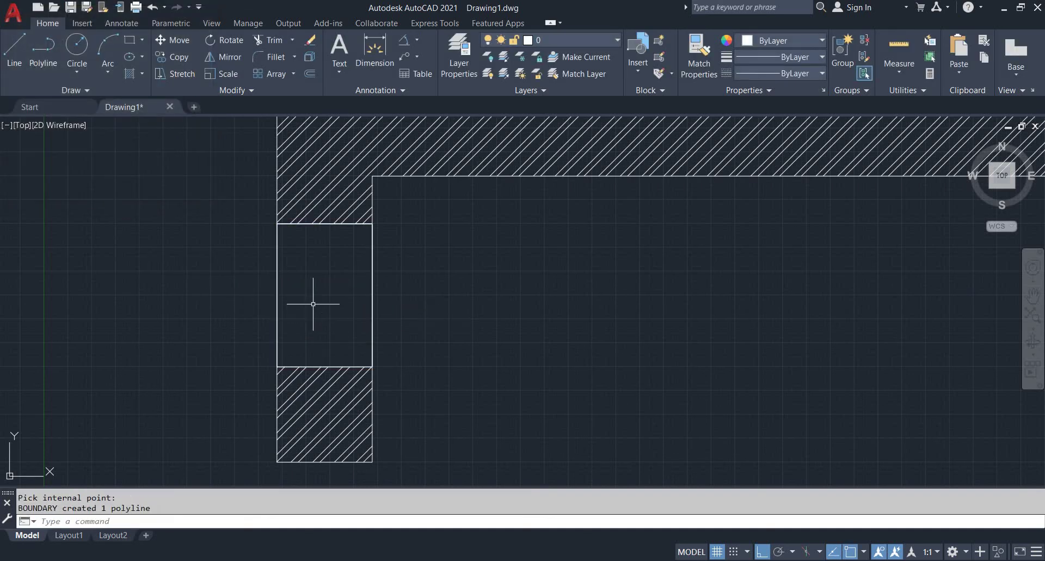
Step: Draw a horizontal centre line through the midpoint of the vertical leg's hole, extending beyond both sides of the leg
type("l")
key("Return")
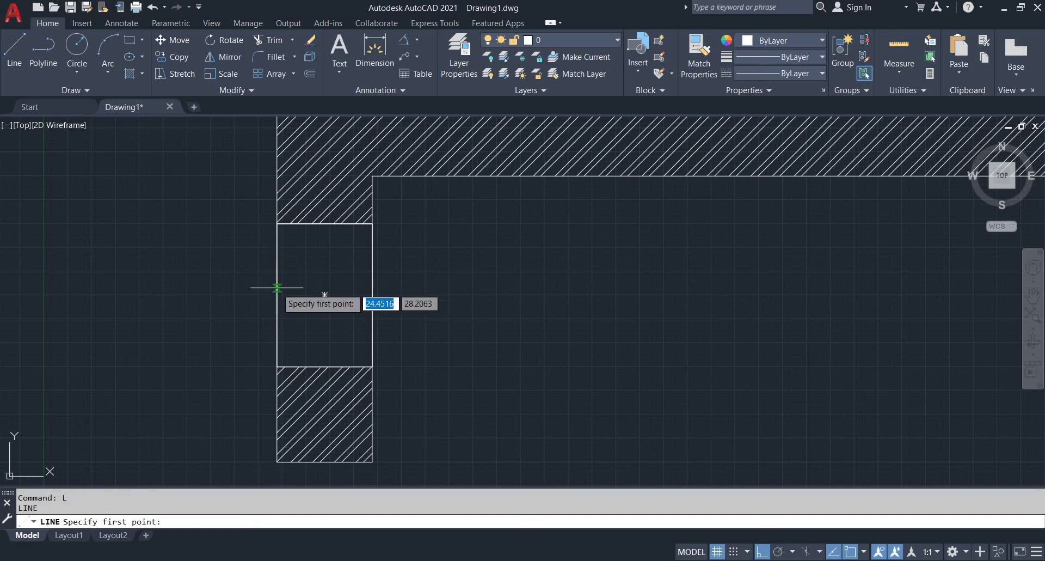
left_click(277, 295)
left_click(186, 294)
left_click(477, 295)
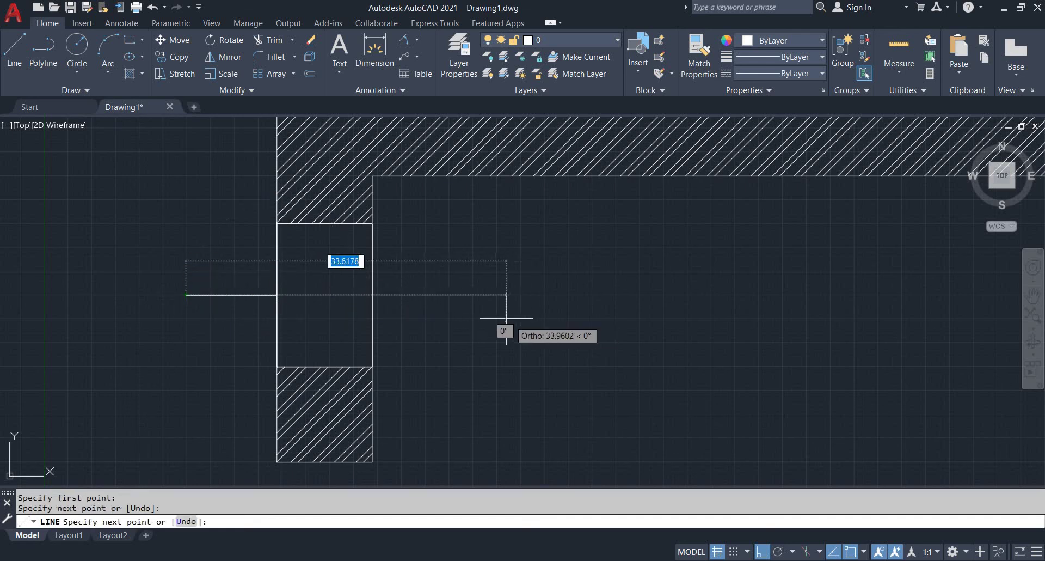
key("Escape")
Step: Erase the short leftover line segment beside the vertical leg, keeping the full-length centre line
left_click(160, 252)
left_click(299, 327)
type("e")
key("Return")
scroll(436, 308, "down", 5)
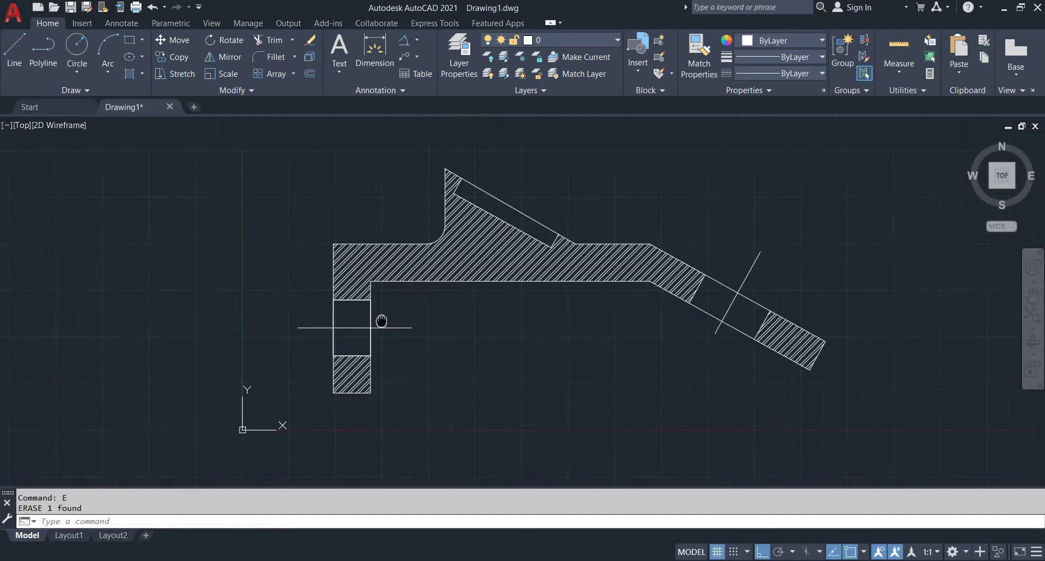
scroll(564, 287, "up", 1)
left_click(679, 312)
left_click(673, 257)
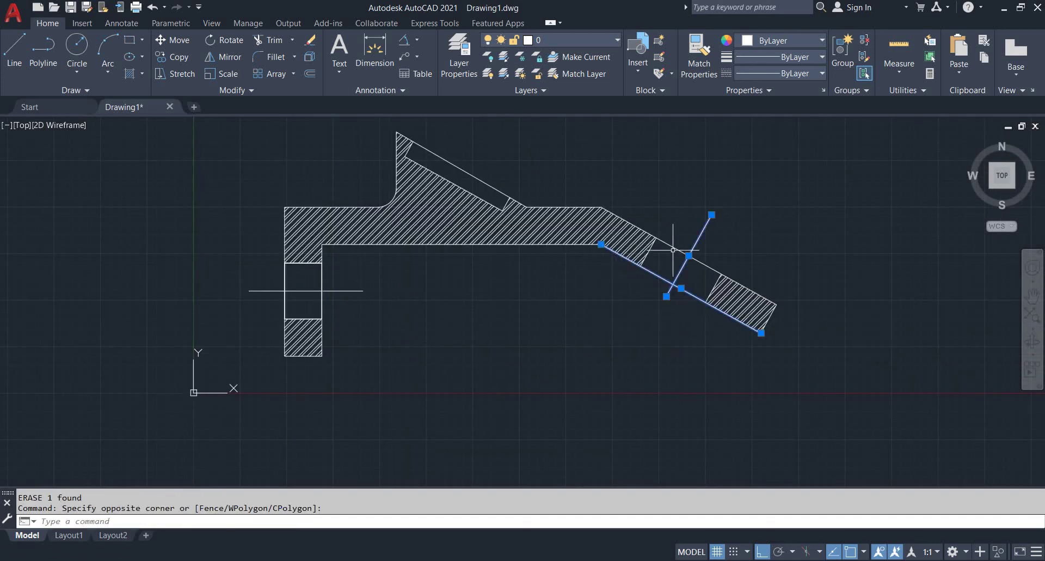
key("Escape")
Step: Check the EX 47 reference image in Photos, return to AutoCAD and set the bracket's hatch scale to 10
key("alt+Tab")
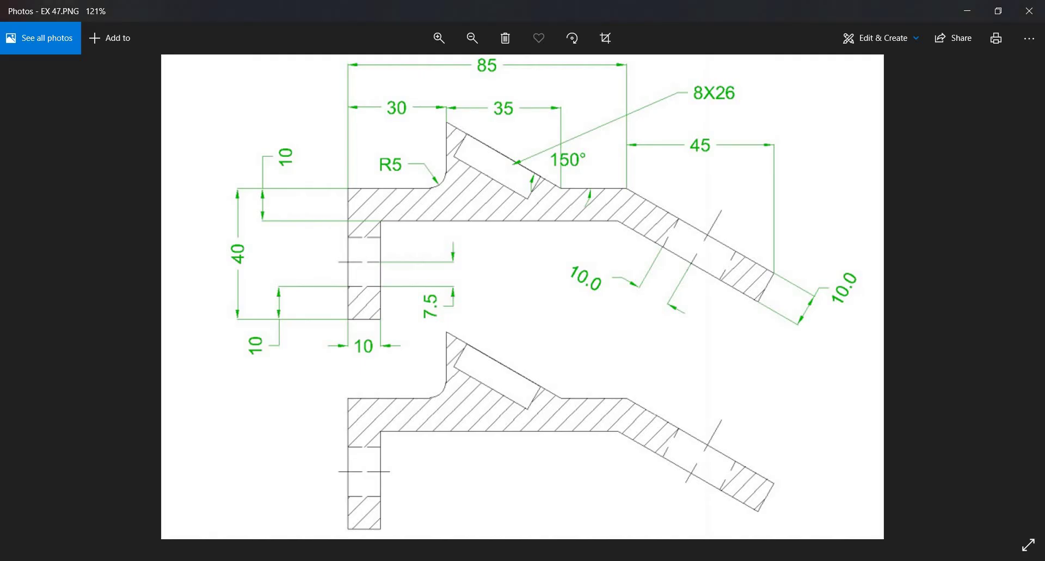
key("alt+Tab")
scroll(483, 228, "up", 6)
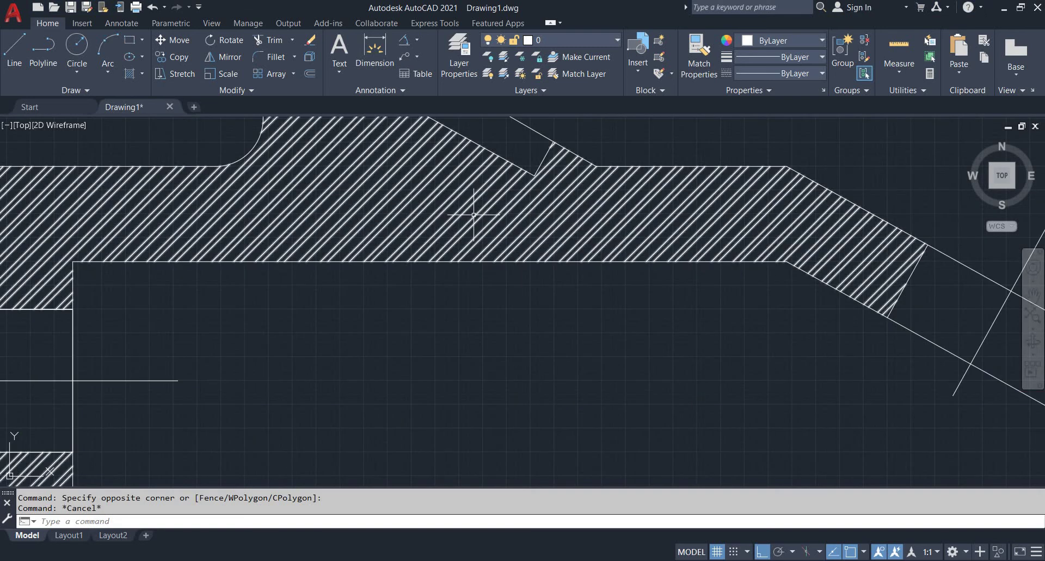
left_click(473, 214)
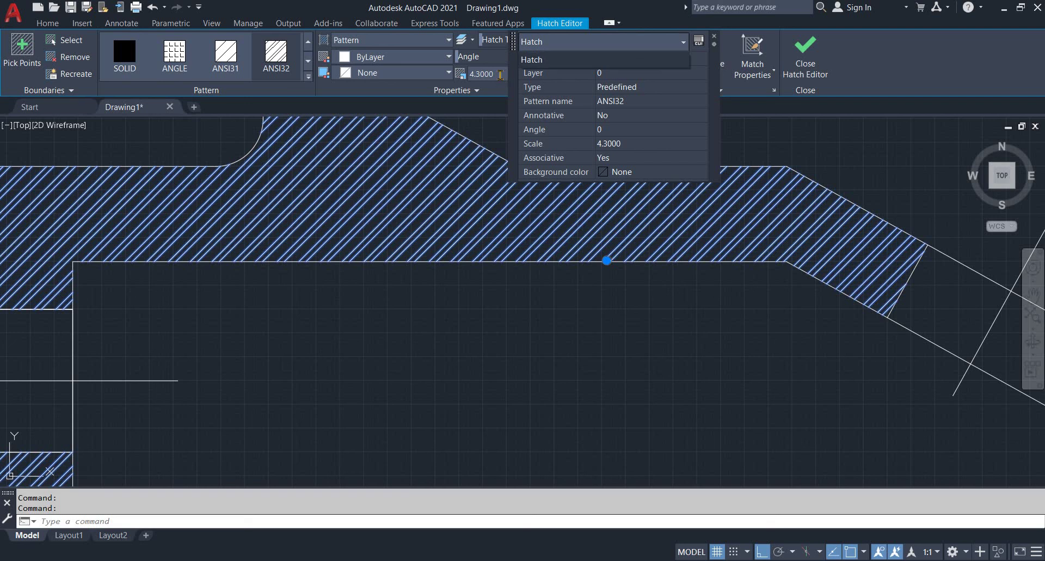
left_click(630, 140)
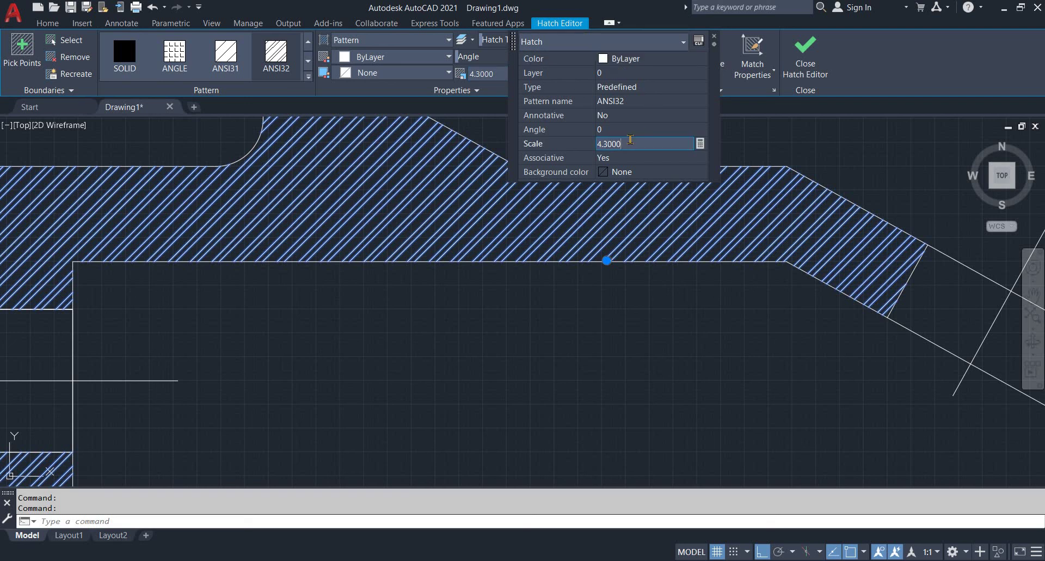
key("Tab")
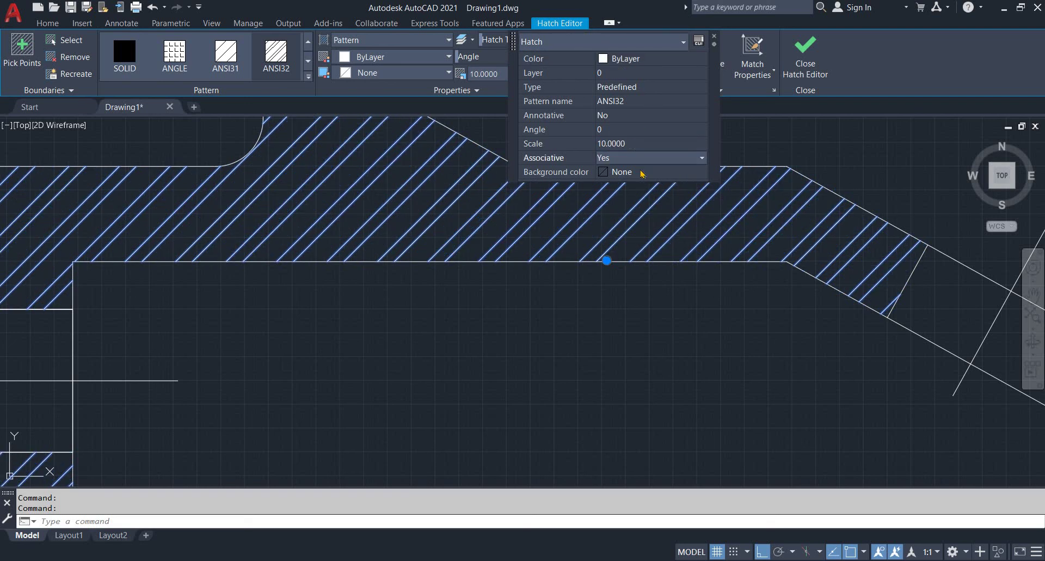
Step: Change the bracket's hatch pattern to ANSI31
left_click(308, 77)
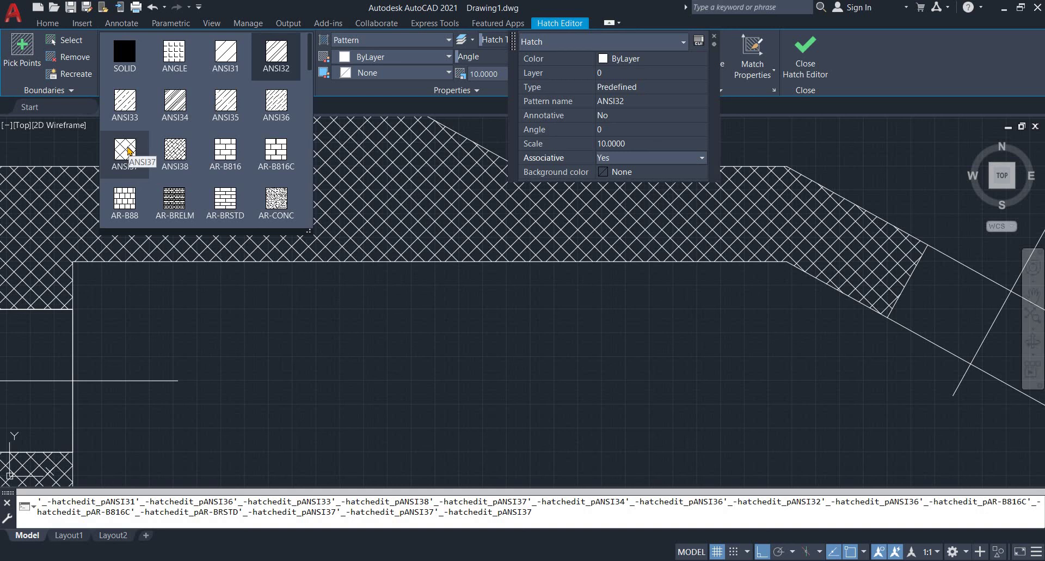
left_click(226, 55)
scroll(527, 283, "down", 3)
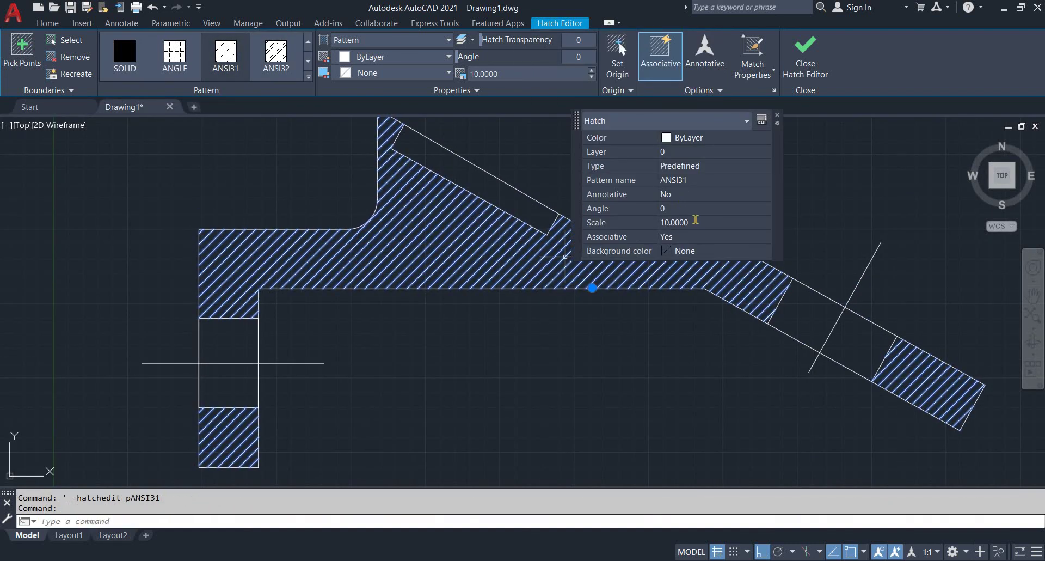
Step: Set the ANSI31 hatch scale to 15 and finish editing the hatch
left_click(696, 222)
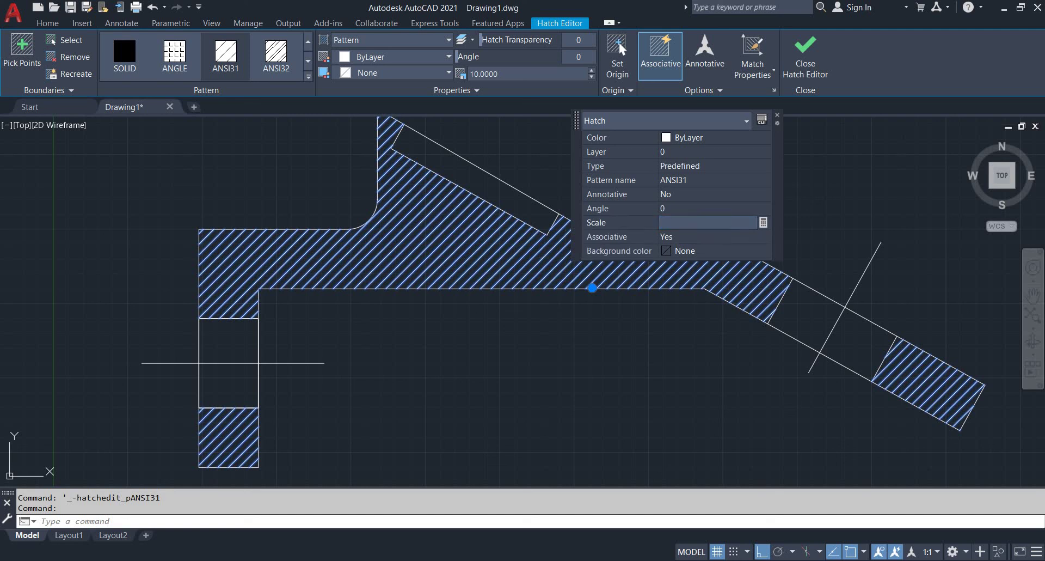
key("Tab")
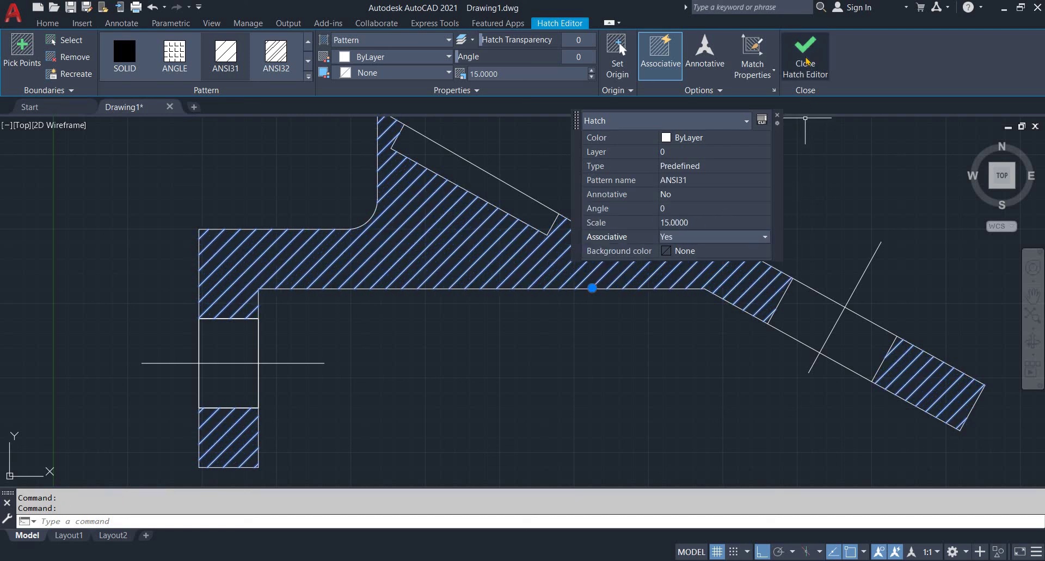
left_click(808, 60)
scroll(666, 245, "down", 5)
scroll(666, 244, "up", 3)
scroll(665, 244, "up", 2)
left_click(804, 199)
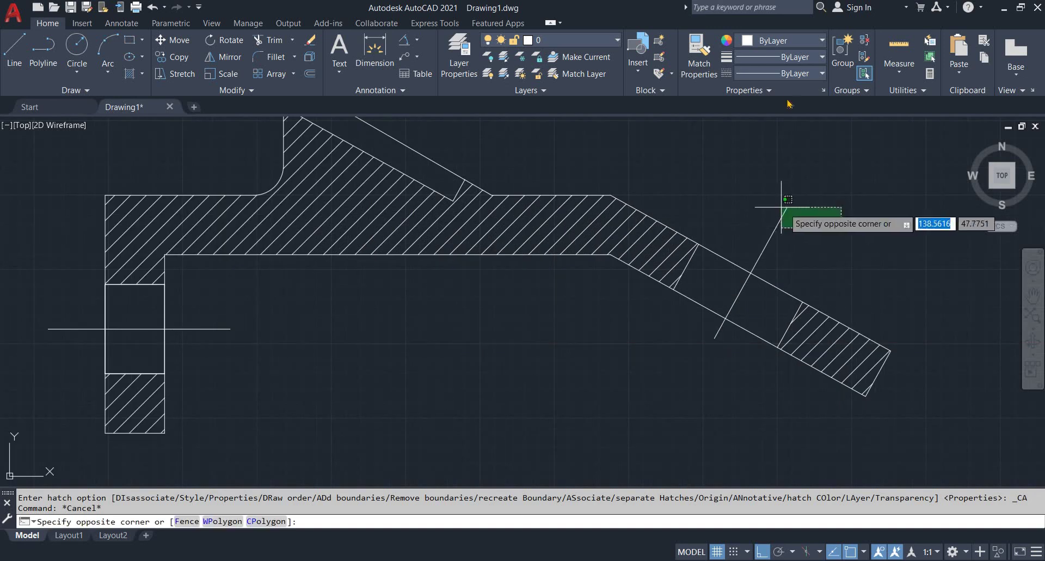
left_click(756, 223)
left_click(779, 74)
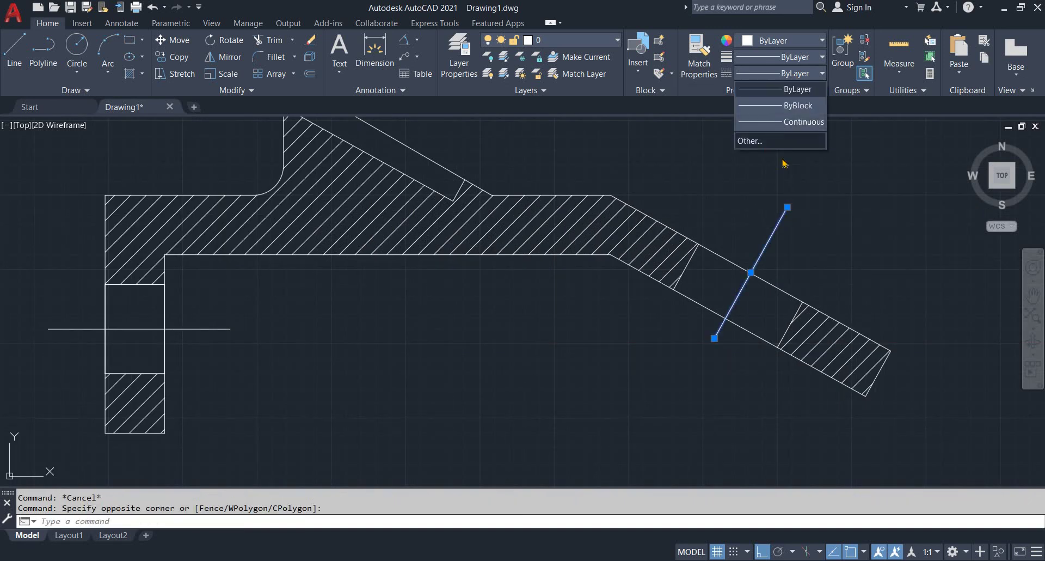
left_click(764, 141)
scroll(520, 263, "down", 4)
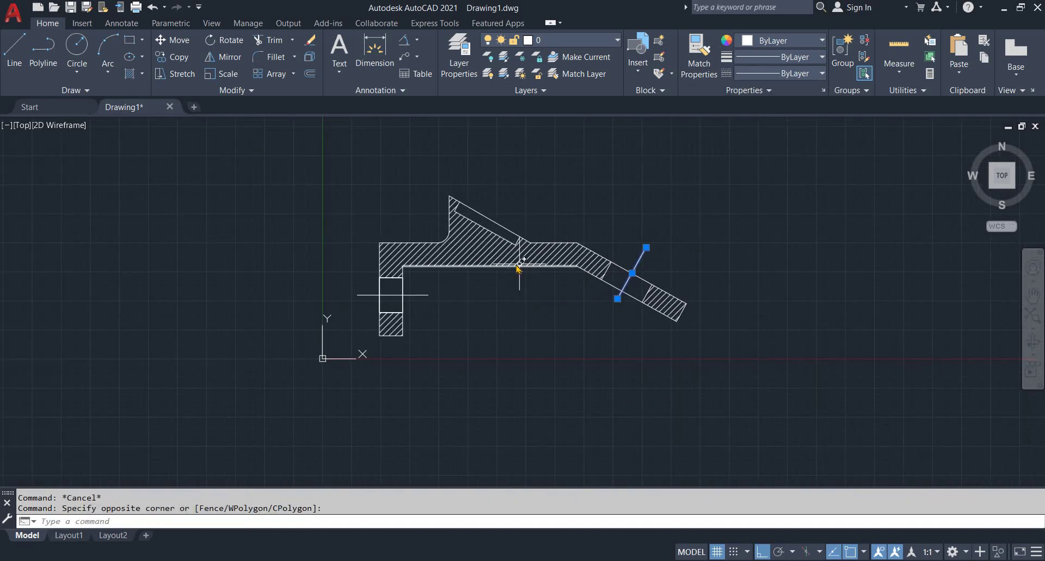
key("alt+Tab")
key("alt+Tab")
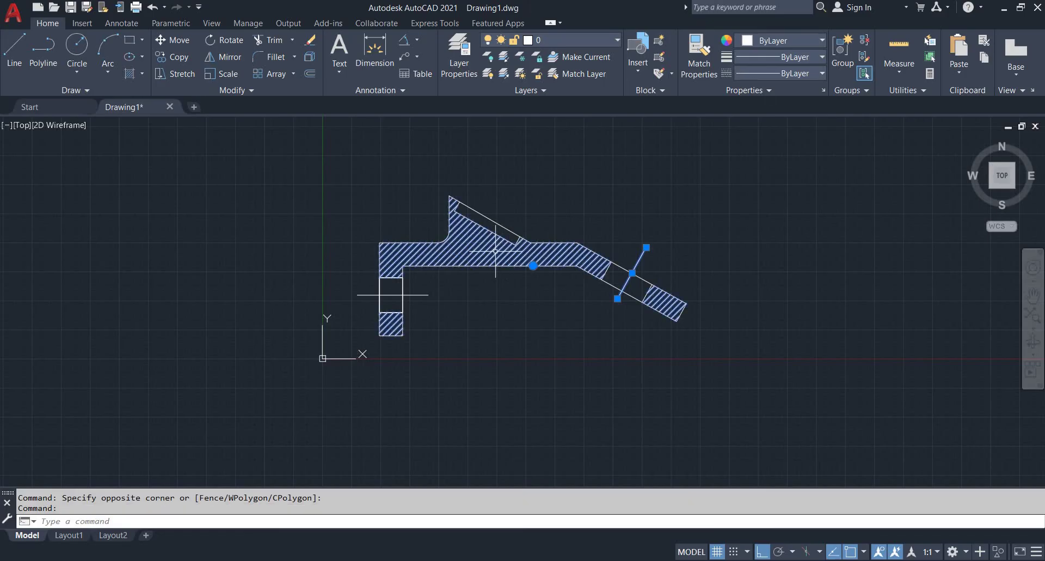
double_click(479, 243)
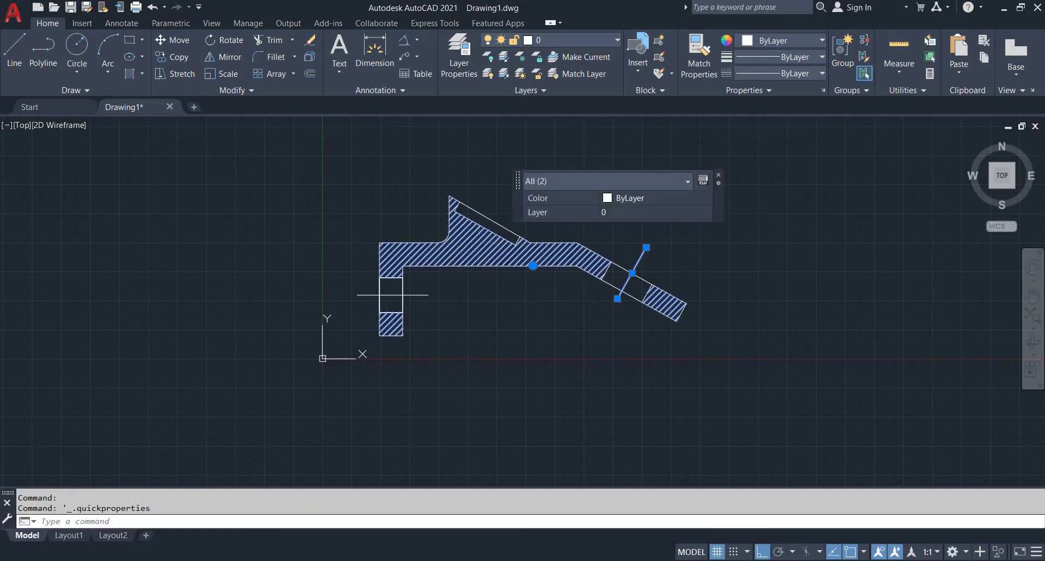
key("Escape")
Step: Set the bracket's hatch scale to 25 and finish editing the hatch
scroll(479, 244, "up", 4)
left_click(479, 244)
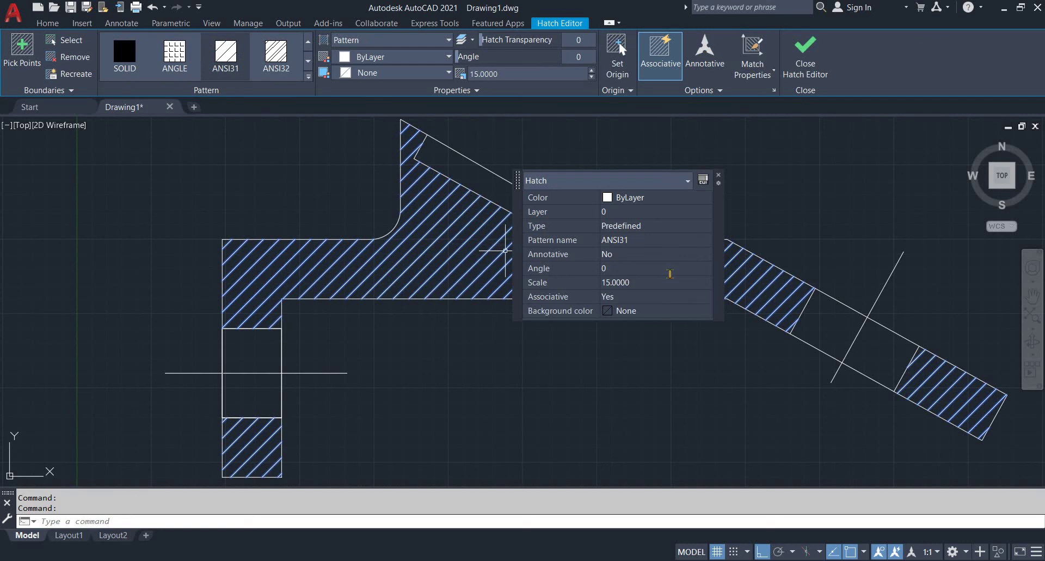
left_click(668, 282)
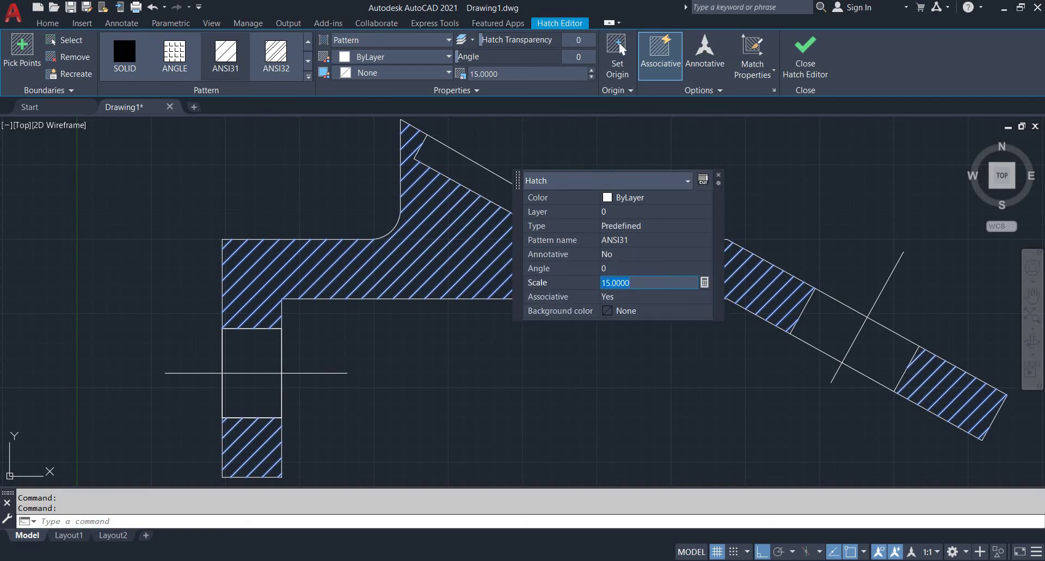
type("25")
key("Tab")
key("Escape")
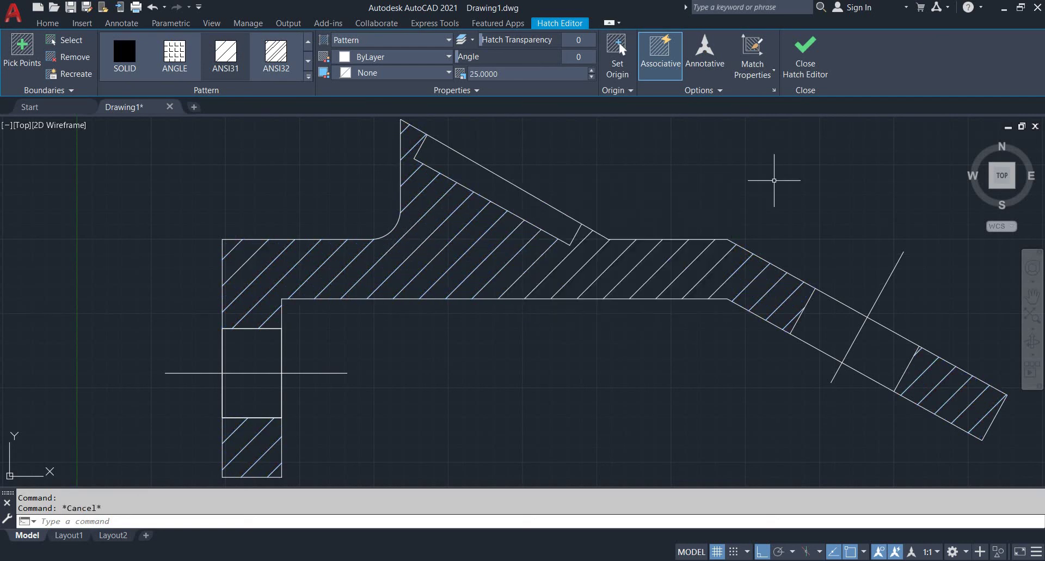
Step: Switch to Photos and restore the EX 47 reference image to a smaller window beside the drawing
scroll(737, 187, "down", 5)
key("alt+Tab")
key("alt+Tab")
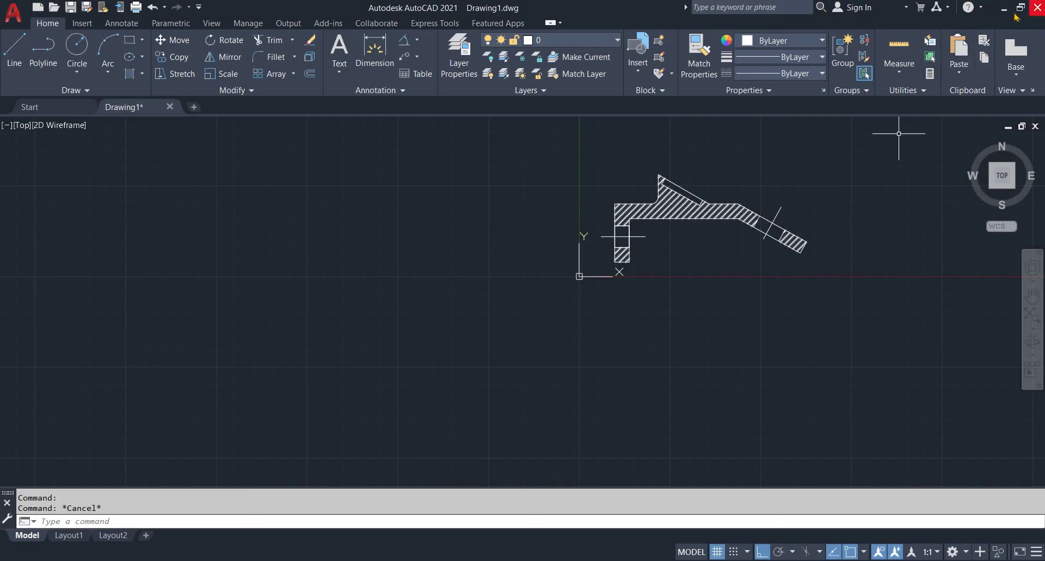
key("alt+Tab")
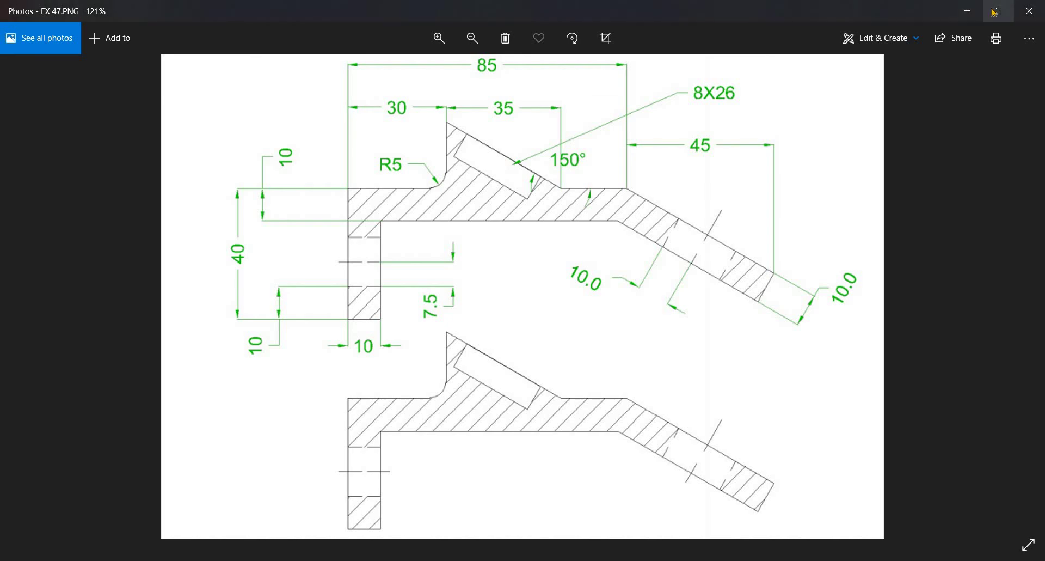
left_click(999, 11)
Step: Compare the bracket's hatching, recess and centre lines with the reference image, and reposition the image window beside the drawing
scroll(308, 306, "up", 2)
scroll(641, 275, "up", 4)
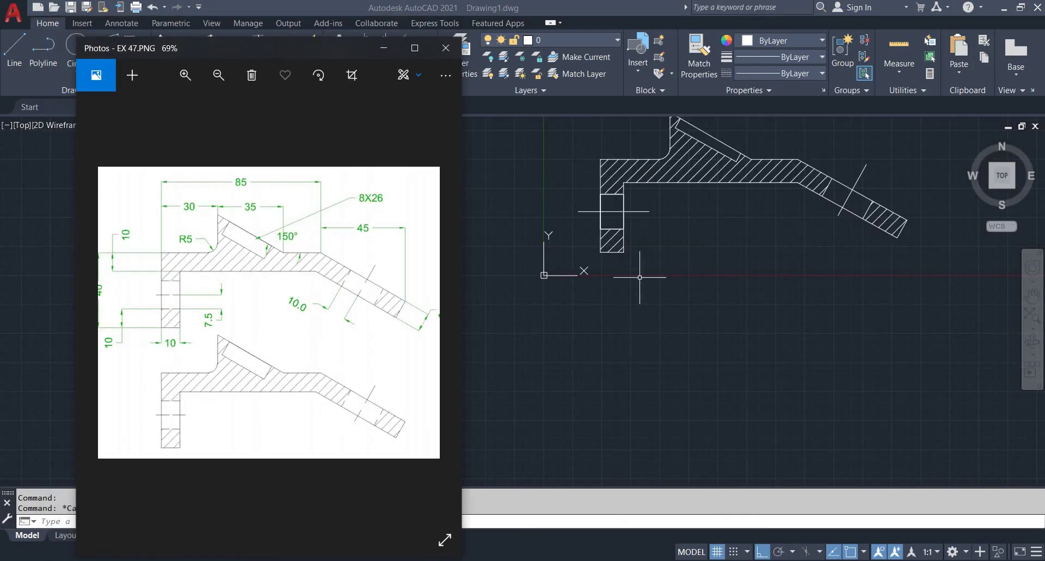
key("alt+Tab")
key("alt+Tab")
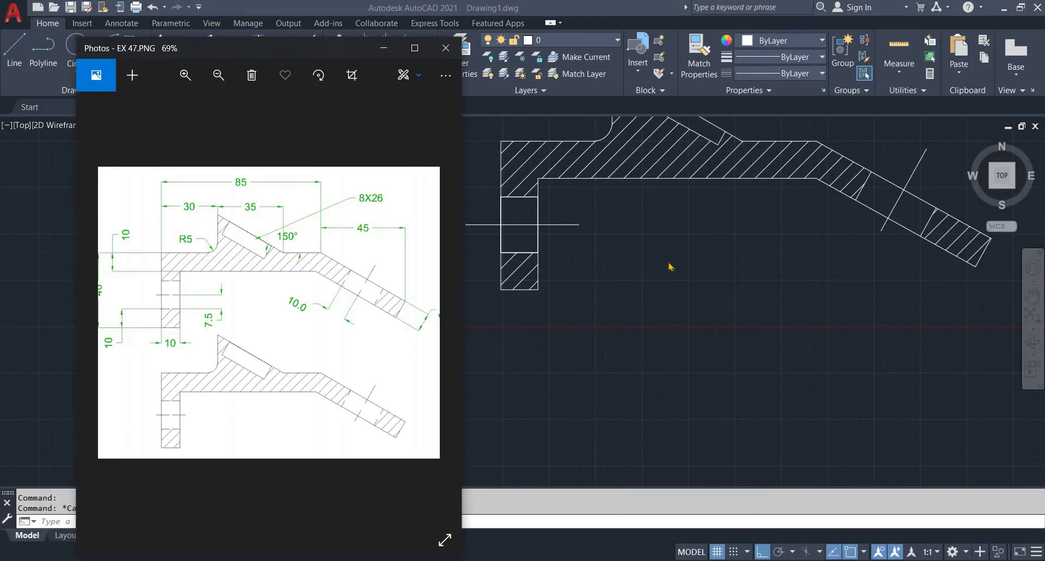
scroll(665, 264, "down", 2)
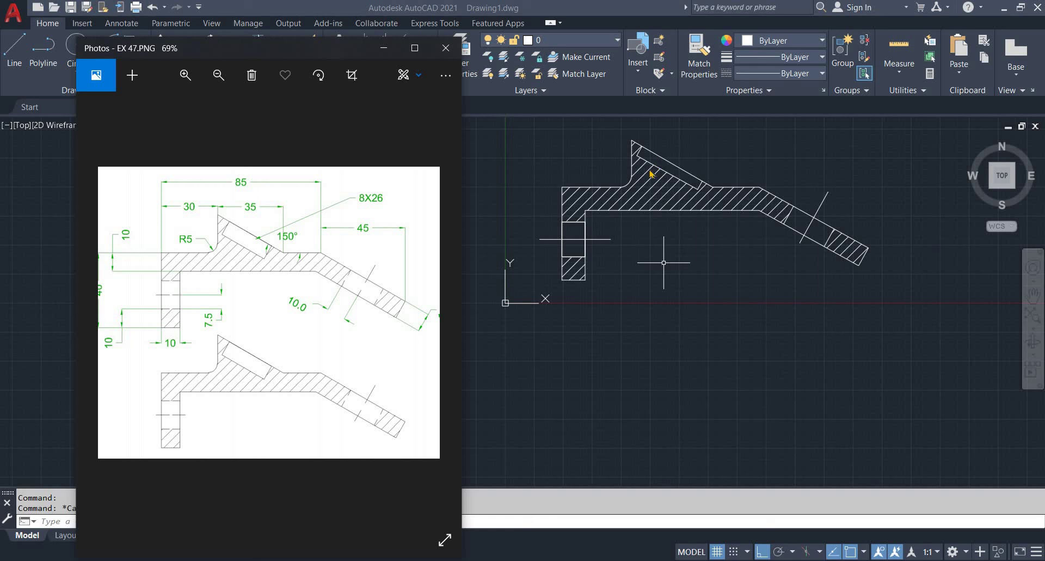
scroll(665, 163, "up", 4)
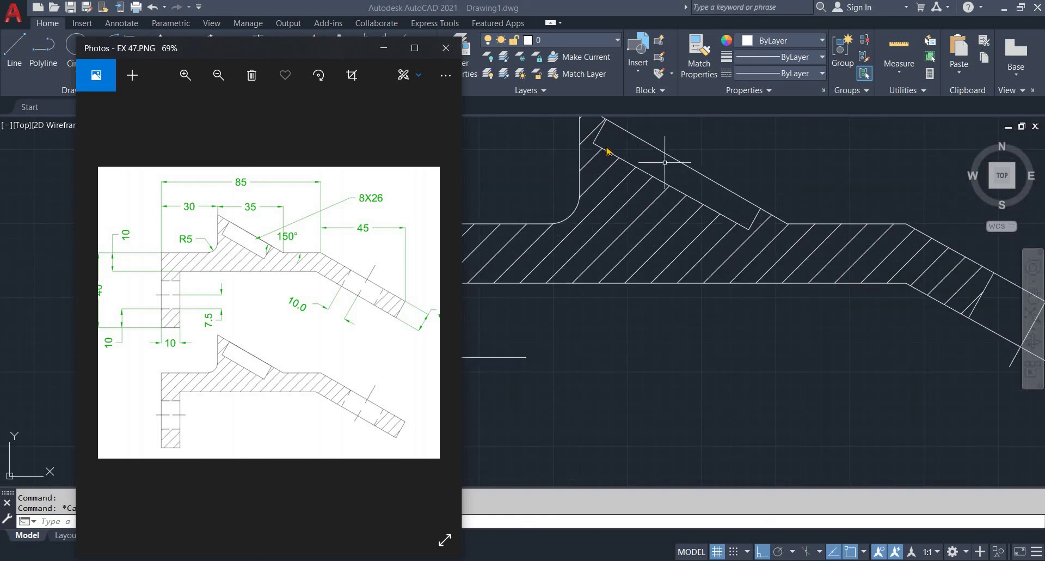
scroll(665, 162, "down", 6)
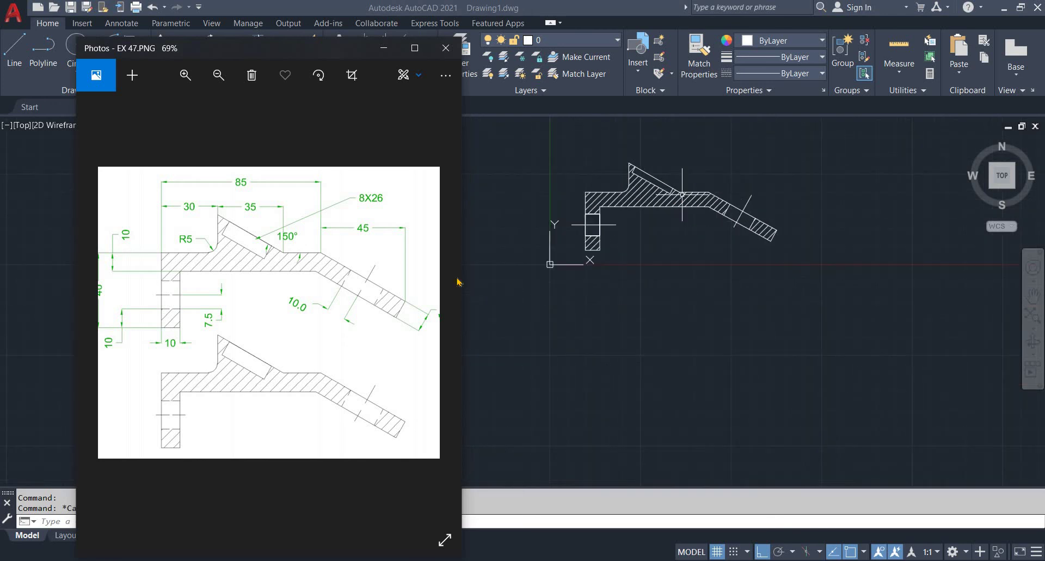
mouse_move(173, 56)
left_mouse_down()
mouse_move(91, 56)
mouse_move(137, 30)
left_mouse_up()
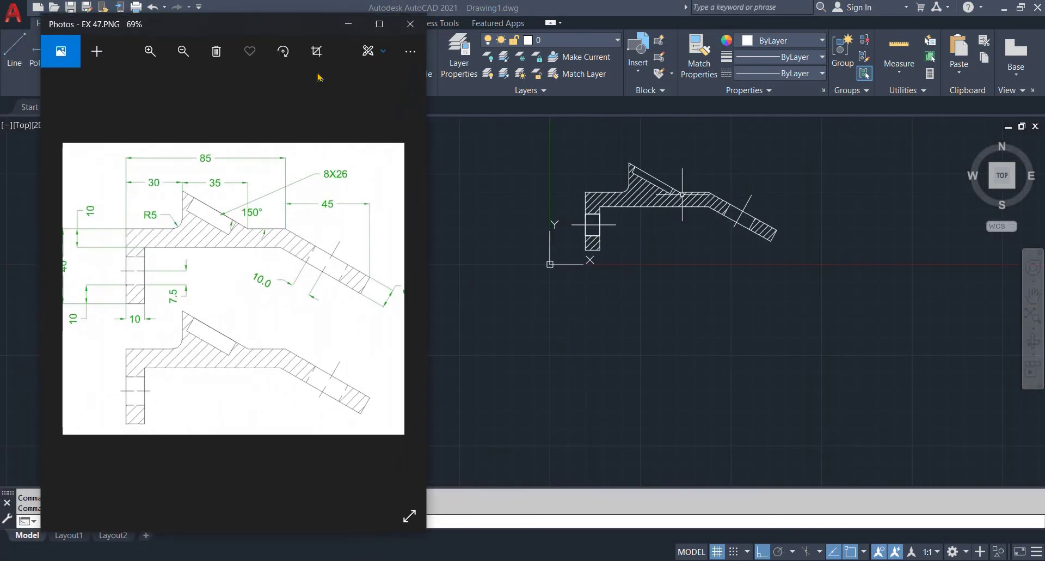
left_click_drag(309, 30, 346, 24)
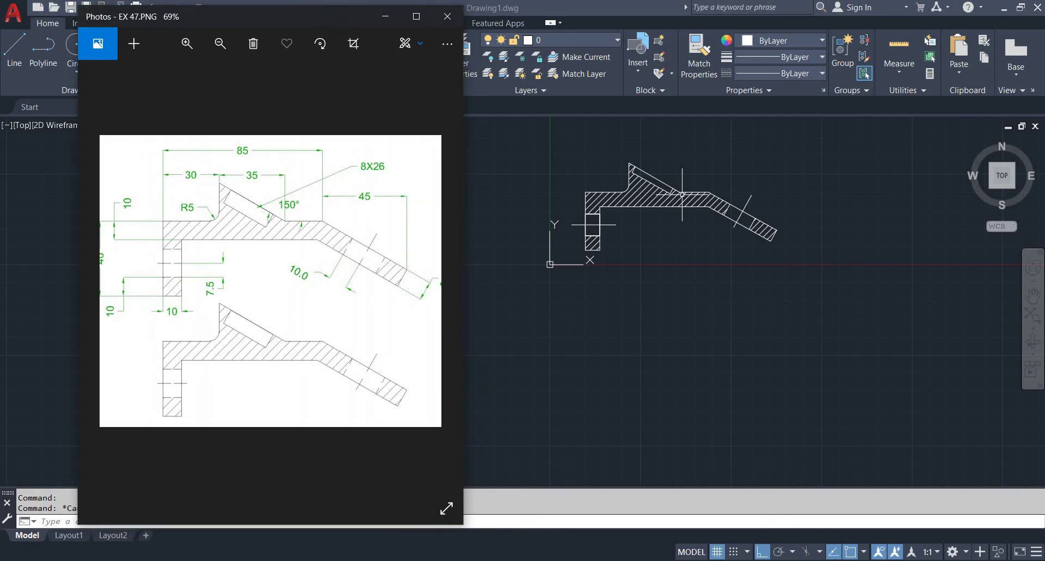